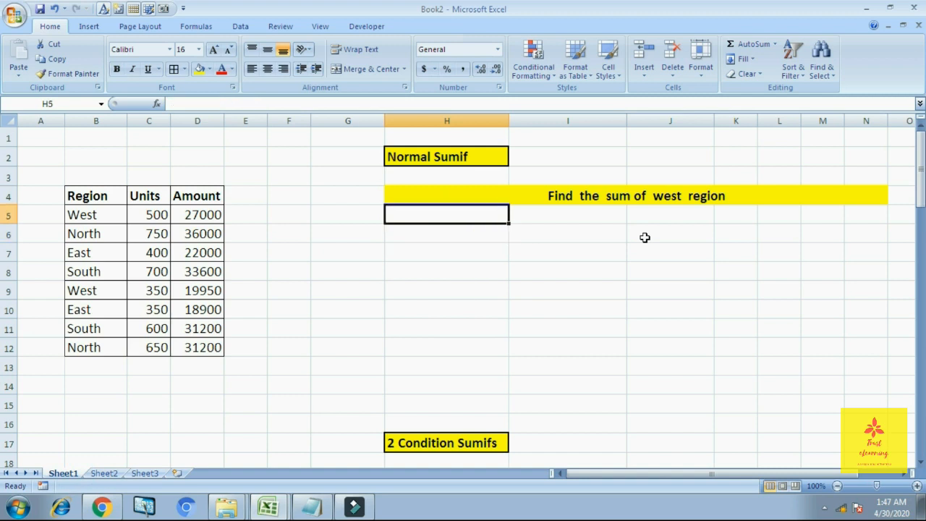
Examine the Region, Units and Amount table in B4:D12 and the west region task heading in row 4.
{"action": "key", "text": "Left"}
{"action": "key", "text": "Left"}
{"action": "key", "text": "Left"}
{"action": "key", "text": "Up"}
{"action": "key", "text": "Left"}
{"action": "key", "text": "Left"}
{"action": "key", "text": "Left"}
{"action": "key", "text": "Up"}
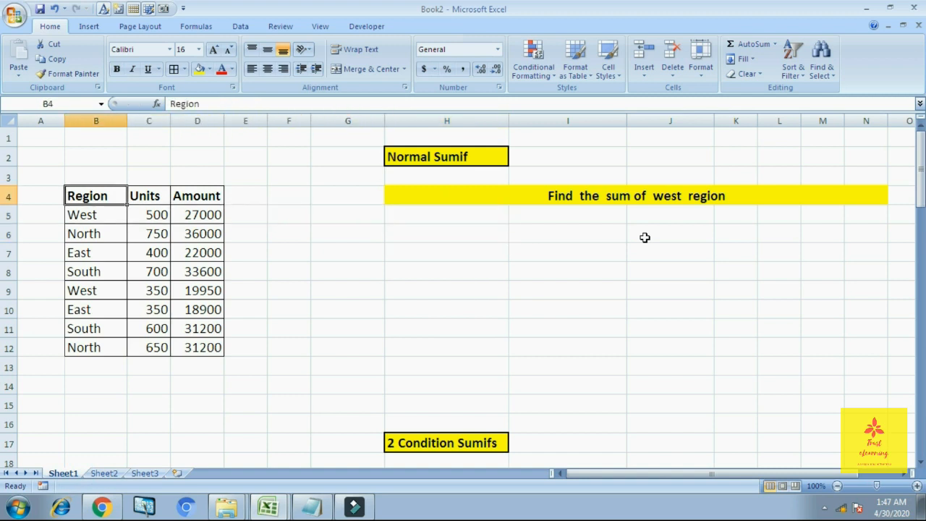
{"action": "key", "text": "shift+Right"}
{"action": "key", "text": "shift+Down"}
{"action": "key", "text": "shift+Down"}
{"action": "key", "text": "shift+Down"}
{"action": "key", "text": "shift+Down"}
{"action": "key", "text": "shift+Down"}
{"action": "key", "text": "shift+Down"}
{"action": "key", "text": "shift+Down"}
{"action": "key", "text": "shift+Down"}
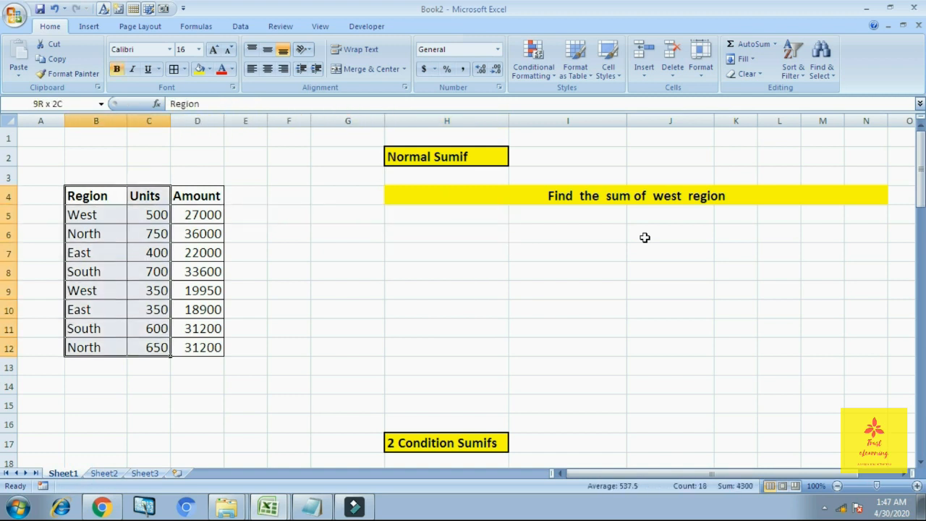
{"action": "key", "text": "shift+Right"}
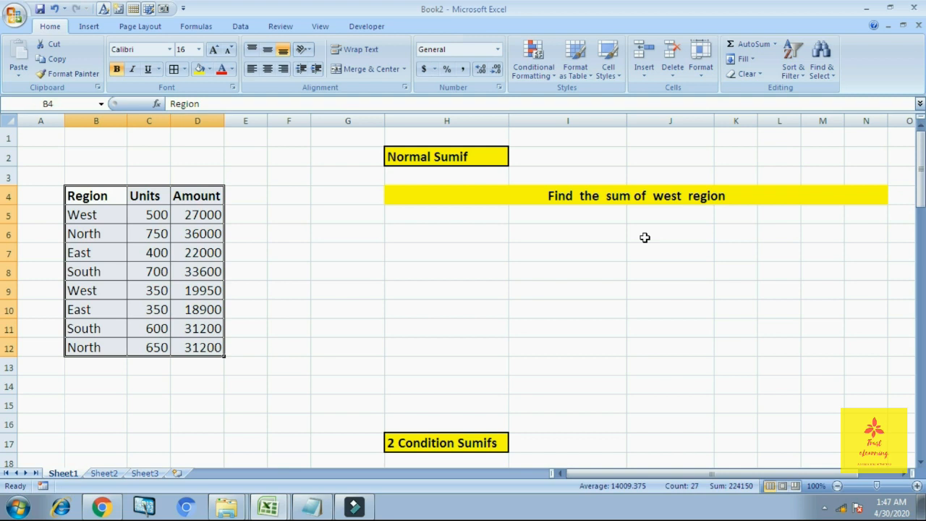
{"action": "key", "text": "Down"}
{"action": "key", "text": "Down"}
{"action": "key", "text": "Up"}
{"action": "key", "text": "Up"}
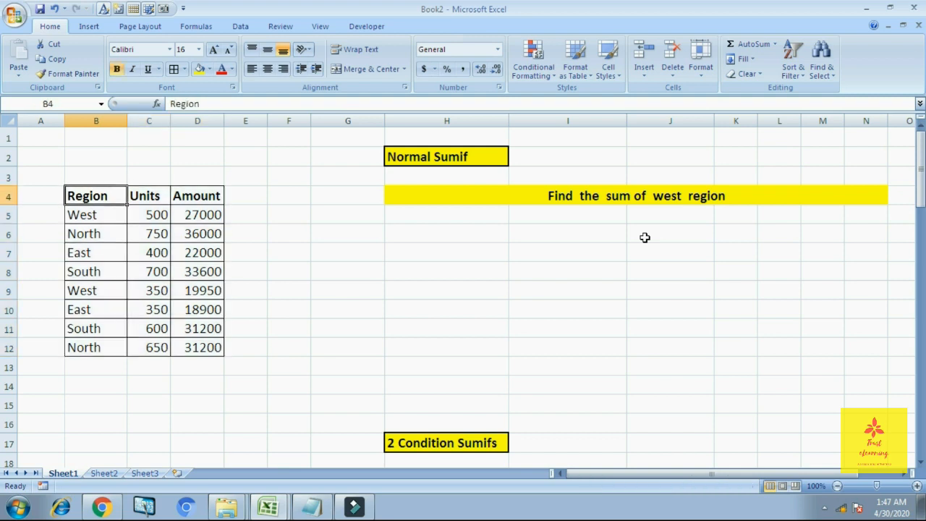
{"action": "key", "text": "Down"}
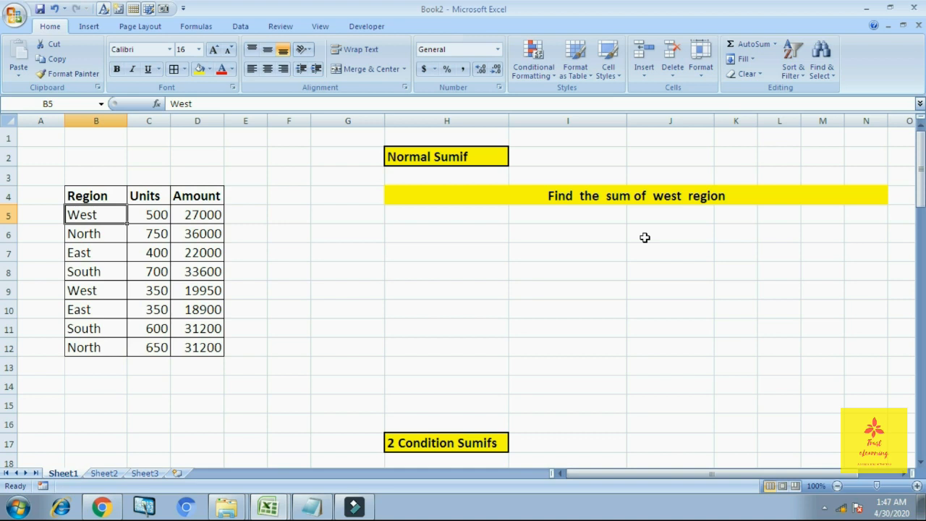
{"action": "left_click", "coordinate": [546, 197]}
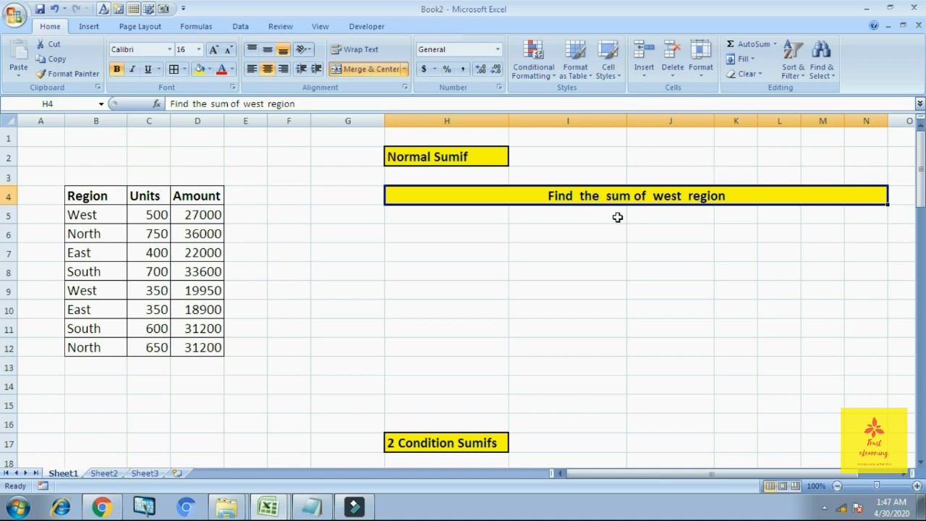
Enter a SUMIF formula in H7 that sums D5:D12 where the regions in B5:B12 equal "West".
{"action": "left_click", "coordinate": [488, 260]}
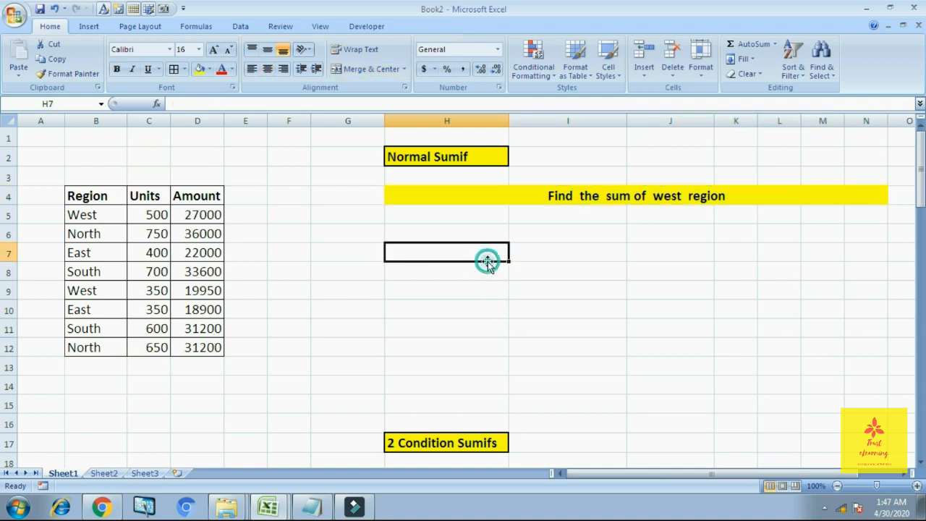
{"action": "type", "text": "+"}
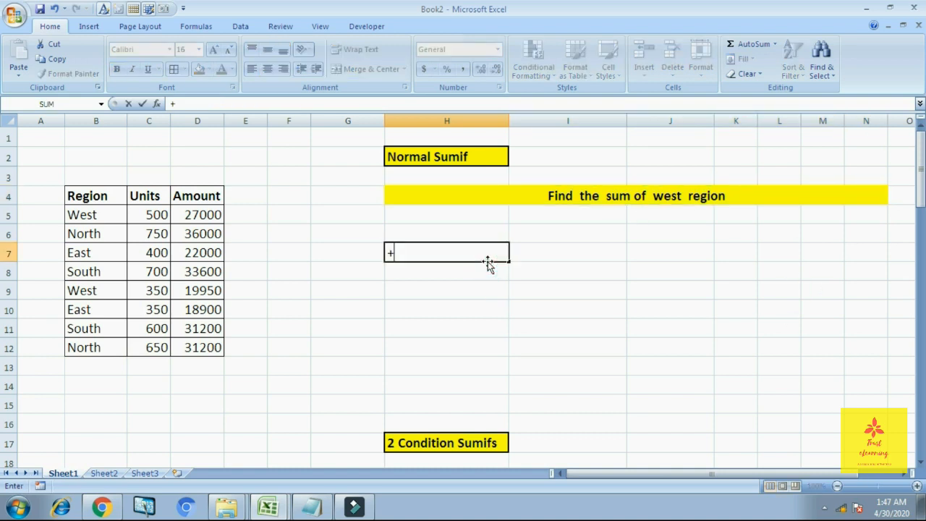
{"action": "type", "text": "sum"}
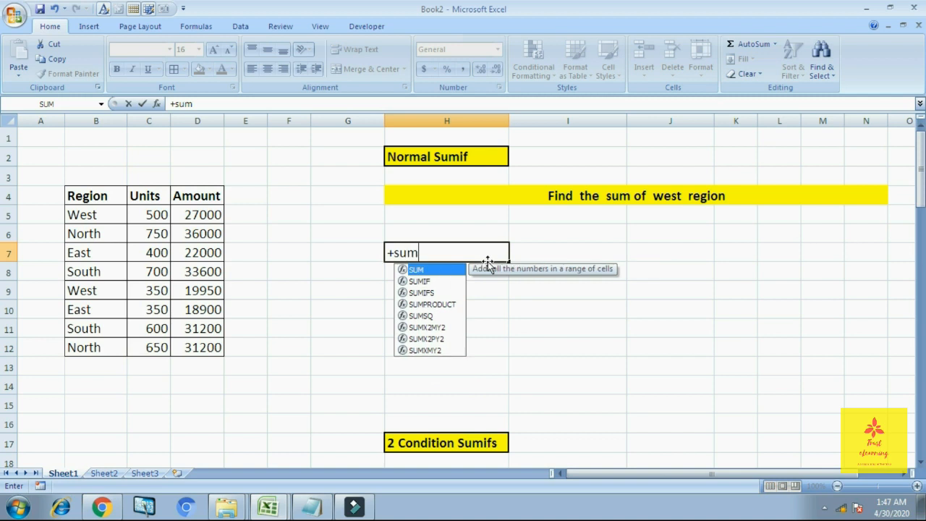
{"action": "type", "text": "if("}
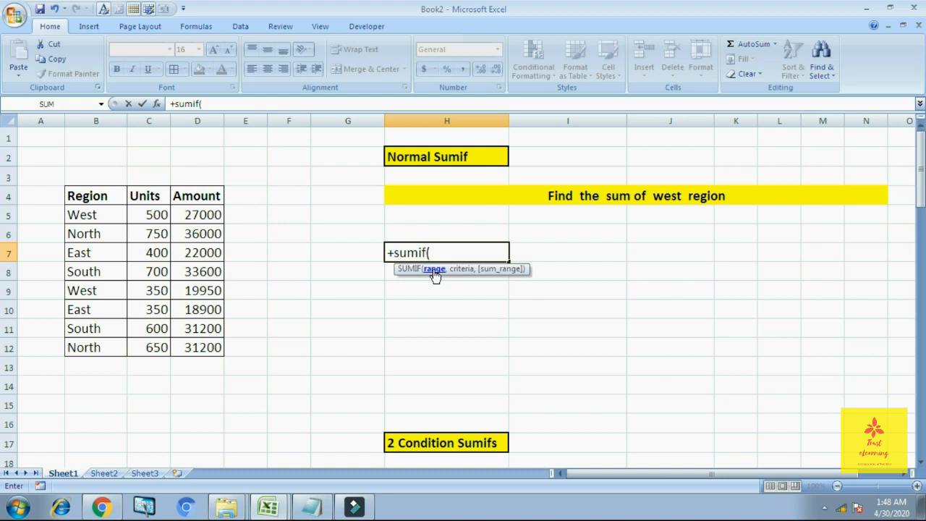
{"action": "left_click_drag", "start_coordinate": [94, 214], "coordinate": [104, 340]}
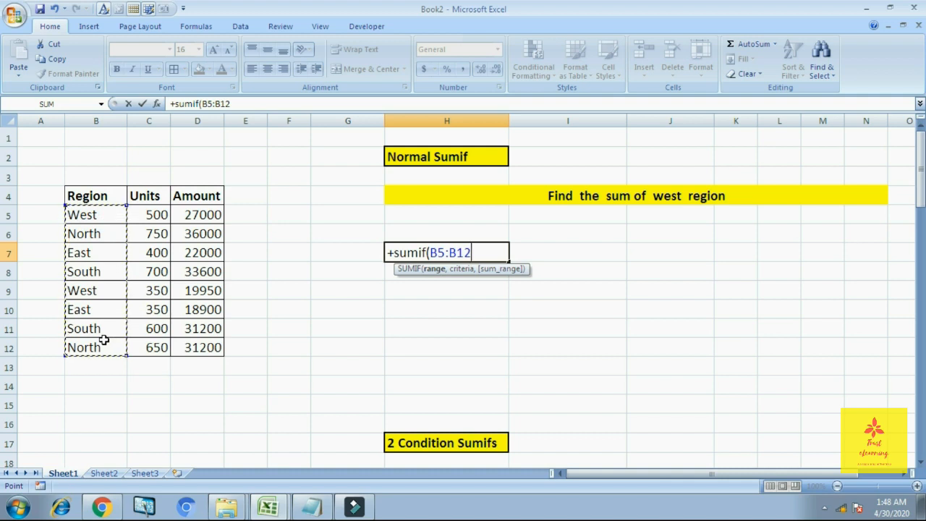
{"action": "type", "text": ","}
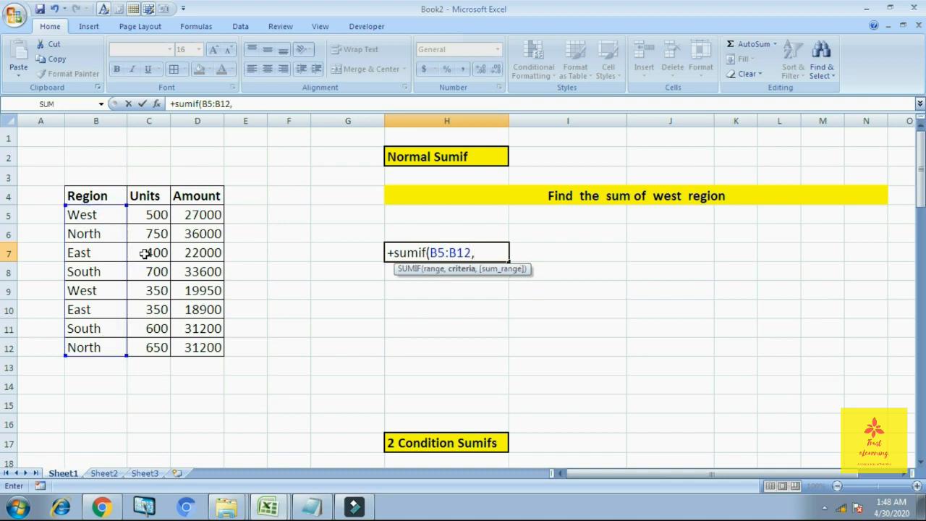
{"action": "type", "text": "\"West\","}
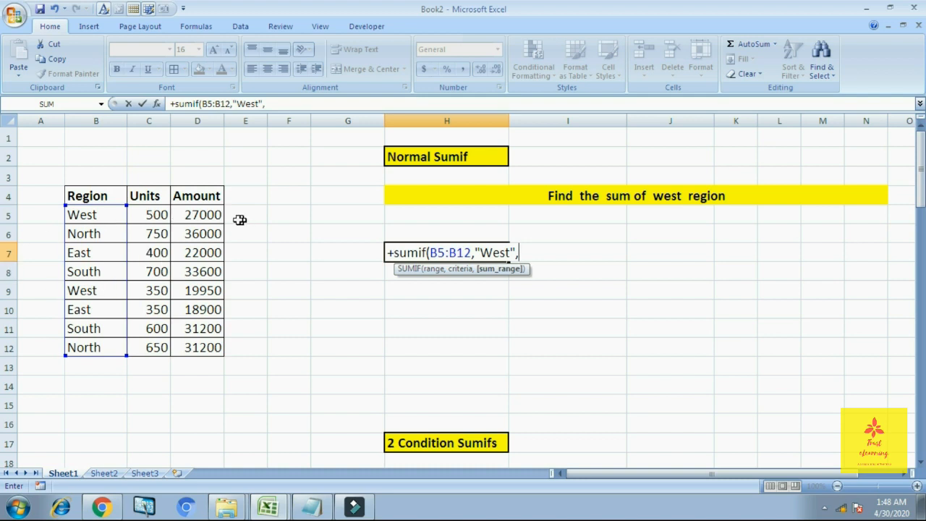
{"action": "left_click_drag", "start_coordinate": [212, 215], "coordinate": [215, 346]}
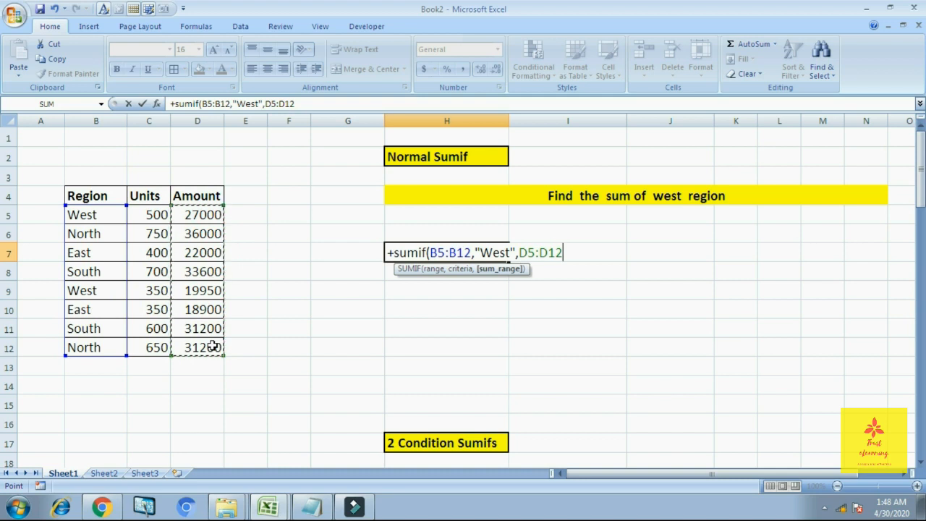
{"action": "type", "text": ")"}
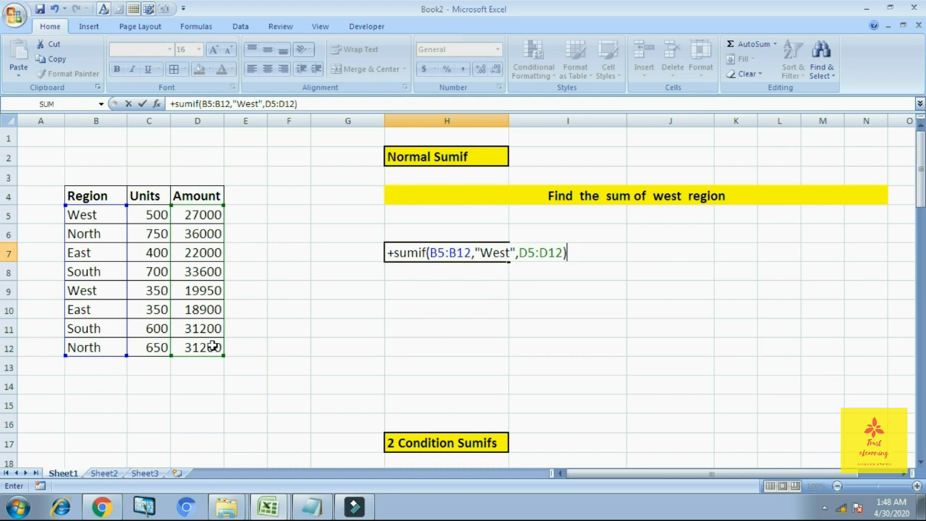
{"action": "key", "text": "Return"}
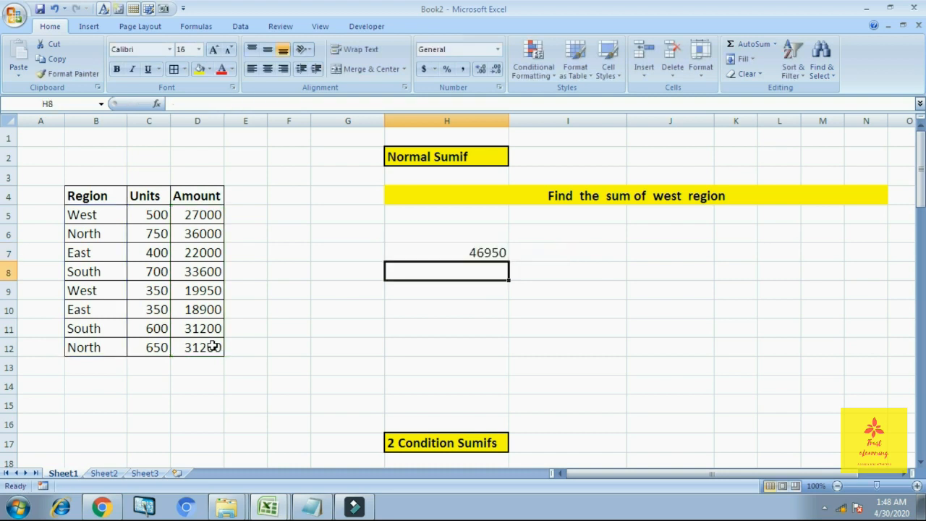
Label the result with the text "West Region Sale" in I7.
{"action": "key", "text": "Up"}
{"action": "key", "text": "Right"}
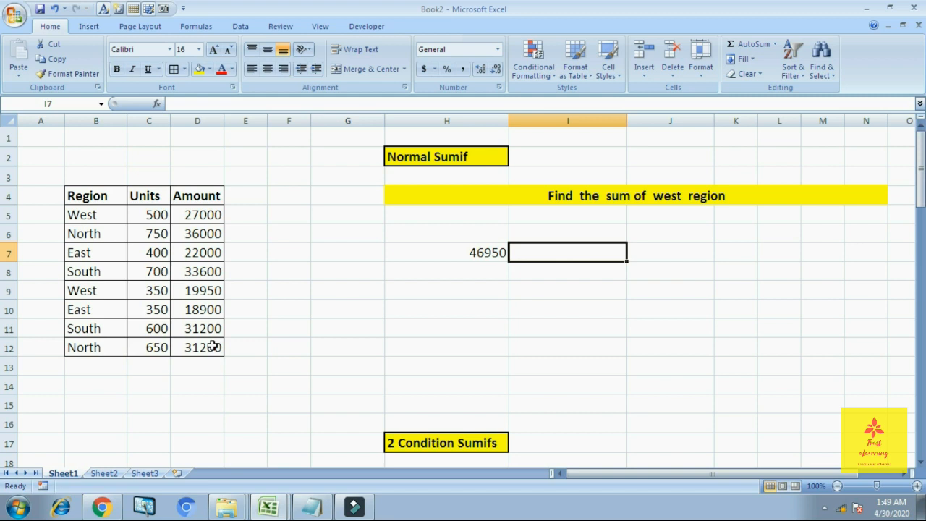
{"action": "type", "text": "Westt"}
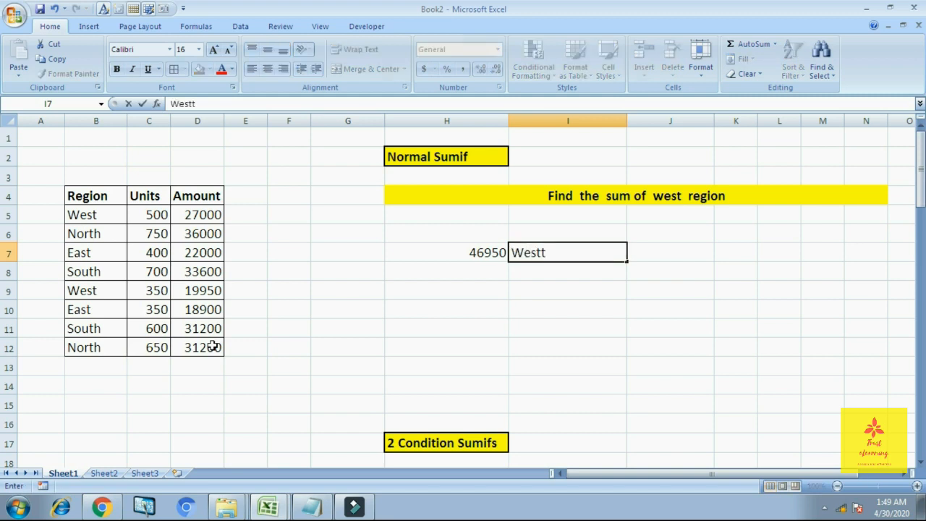
{"action": "key", "text": "BackSpace"}
{"action": "type", "text": "reg"}
{"action": "key", "text": "BackSpace"}
{"action": "key", "text": "BackSpace"}
{"action": "key", "text": "BackSpace"}
{"action": "type", "text": "Region Sale"}
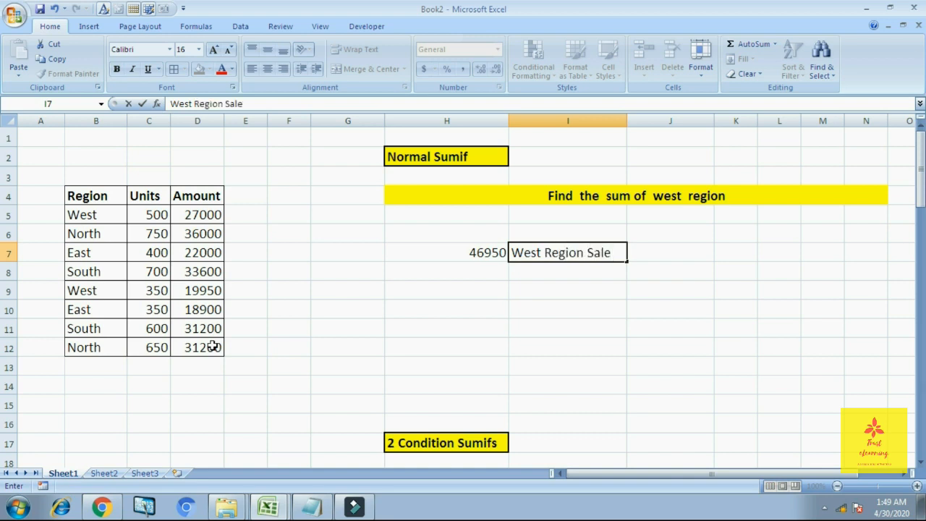
{"action": "key", "text": "Tab"}
Copy the SUMIF formula text of H7 without its leading =+ signs.
{"action": "left_click", "coordinate": [458, 251]}
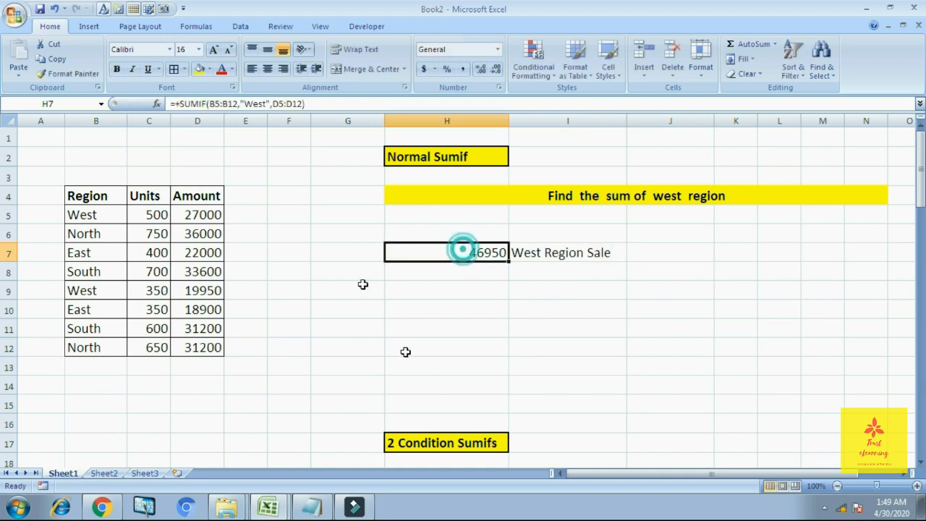
{"action": "left_click", "coordinate": [313, 104]}
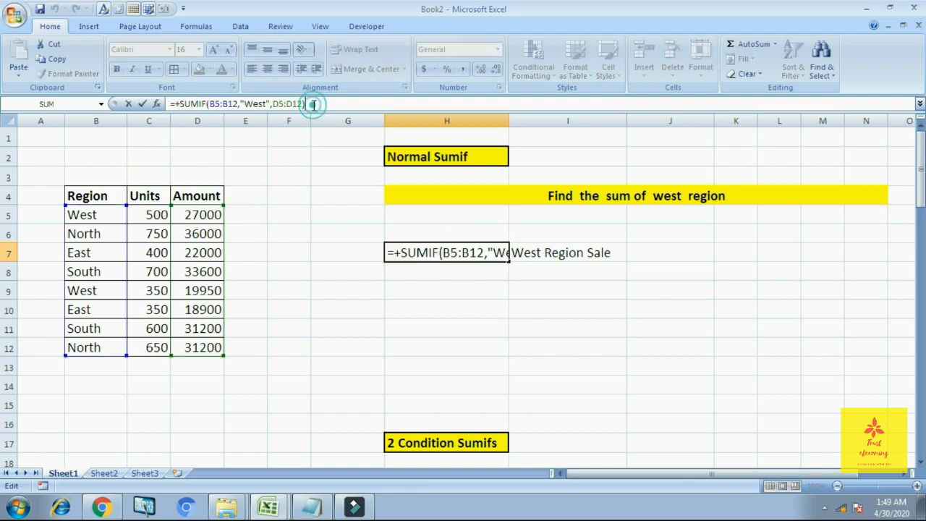
{"action": "key", "text": "shift+Left"}
{"action": "key", "text": "shift+Left"}
{"action": "key", "text": "shift+Left"}
{"action": "key", "text": "shift+Left"}
{"action": "key", "text": "shift+Left"}
{"action": "key", "text": "shift+Left"}
{"action": "key", "text": "shift+Left"}
{"action": "key", "text": "shift+Left"}
{"action": "key", "text": "shift+Left"}
{"action": "key", "text": "shift+Left"}
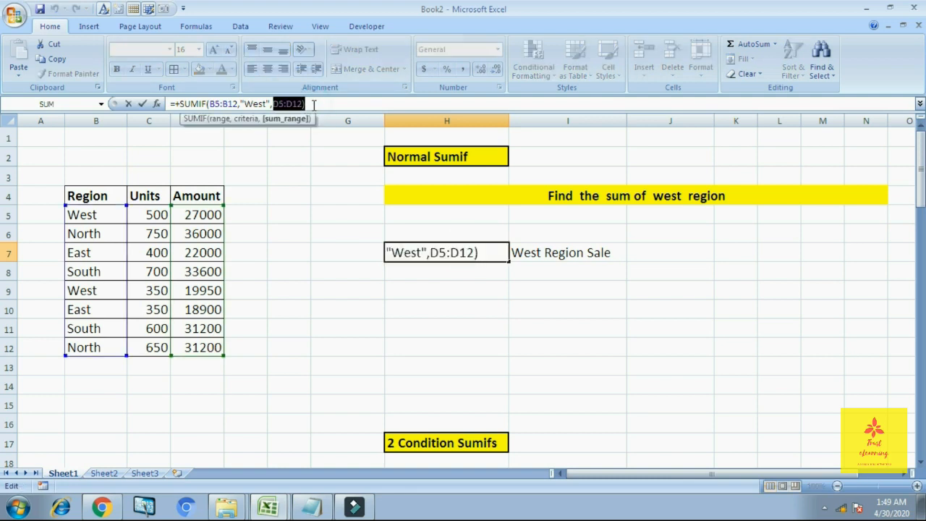
{"action": "key", "text": "shift+Left"}
{"action": "key", "text": "shift+Left"}
{"action": "key", "text": "shift+Left"}
{"action": "key", "text": "shift+Left"}
{"action": "key", "text": "shift+Left"}
{"action": "key", "text": "shift+Left"}
{"action": "key", "text": "shift+Left"}
{"action": "key", "text": "shift+Left"}
{"action": "key", "text": "shift+Left"}
{"action": "key", "text": "shift+Left"}
{"action": "key", "text": "shift+Left"}
{"action": "key", "text": "shift+Left"}
{"action": "key", "text": "shift+Left"}
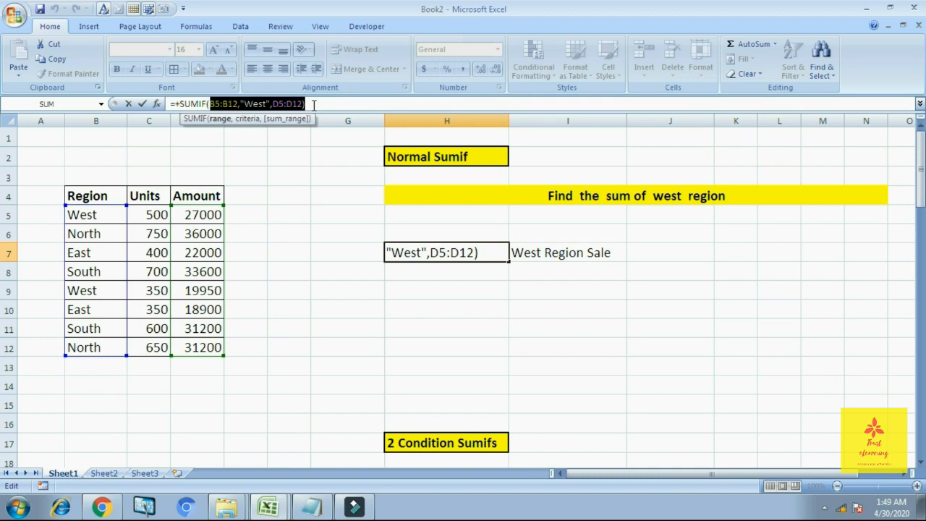
{"action": "key", "text": "shift+Left"}
{"action": "key", "text": "shift+Left"}
{"action": "key", "text": "shift+Left"}
{"action": "key", "text": "shift+Left"}
{"action": "key", "text": "ctrl+c"}
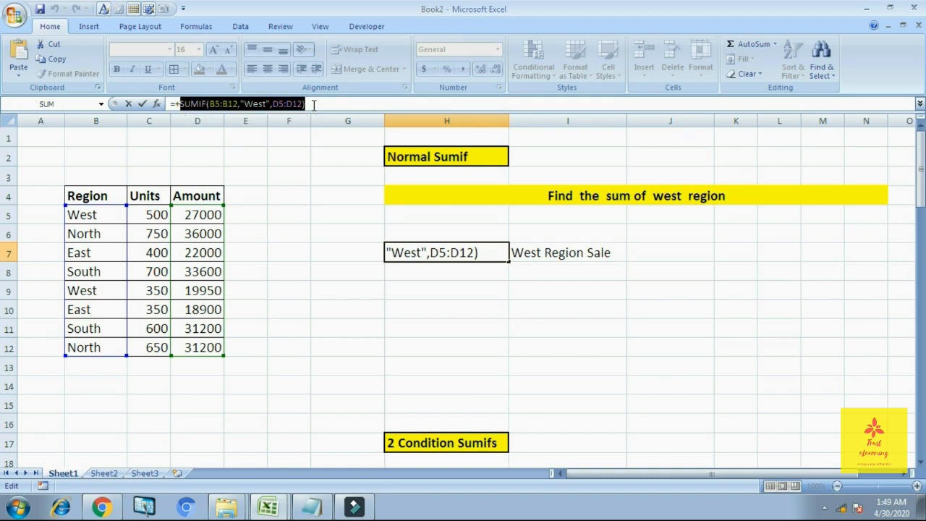
Switch to Notepad, delete the selected SUMIF text there and return to Excel.
{"action": "left_click", "coordinate": [311, 507]}
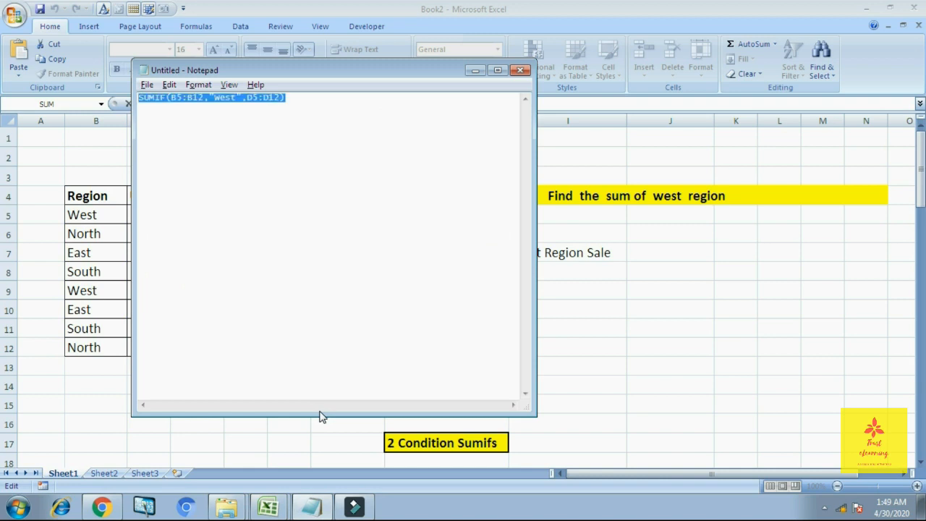
{"action": "key", "text": "Delete"}
{"action": "key", "text": "alt+Tab"}
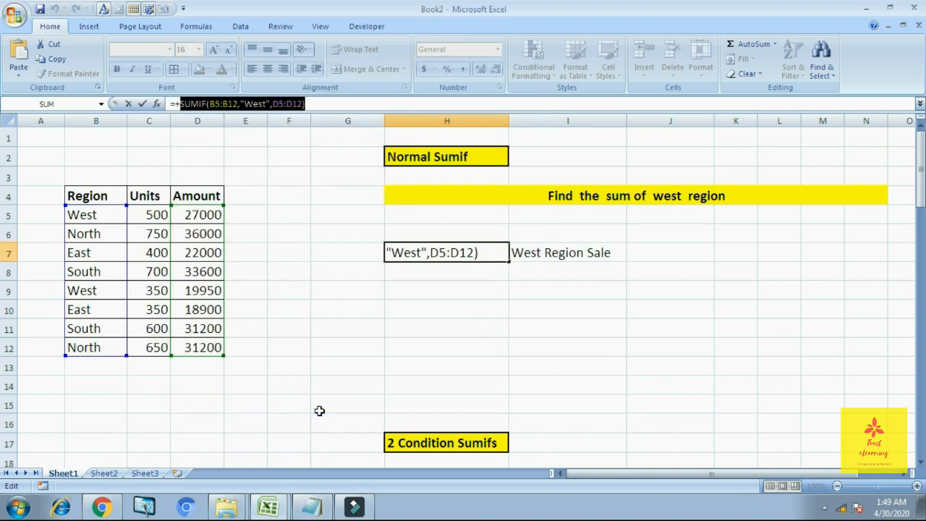
Close the H7 formula without changing it and paste the copied SUMIF text into J7 as plain text.
{"action": "key", "text": "Left"}
{"action": "key", "text": "Right"}
{"action": "key", "text": "Right"}
{"action": "key", "text": "Tab"}
{"action": "key", "text": "Tab"}
{"action": "key", "text": "Tab"}
{"action": "key", "text": "Left"}
{"action": "key", "text": "ctrl+v"}
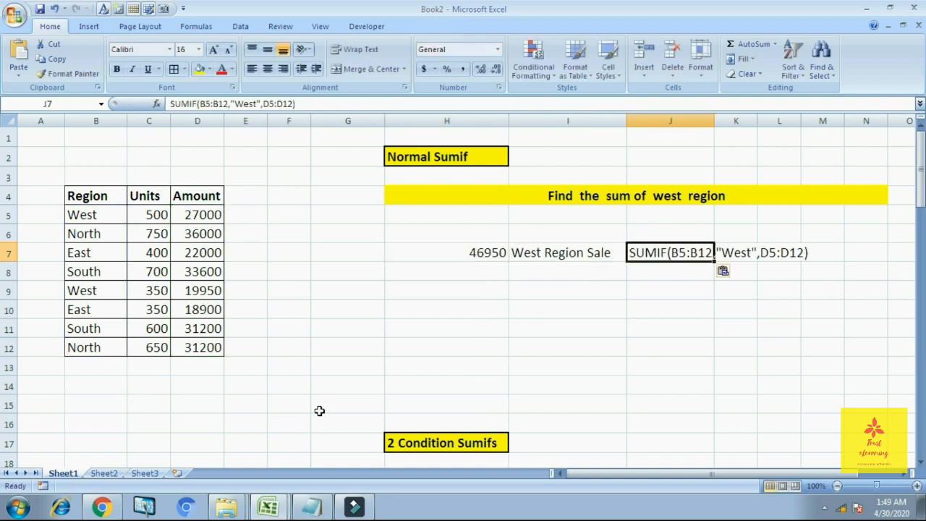
Compare the formula text in J7 with the region range B5:B12, the amount range D5:D12 and the result cell H7.
{"action": "key", "text": "Right"}
{"action": "key", "text": "Left"}
{"action": "key", "text": "Left"}
{"action": "key", "text": "Right"}
{"action": "key", "text": "Down"}
{"action": "key", "text": "Up"}
{"action": "key", "text": "Down"}
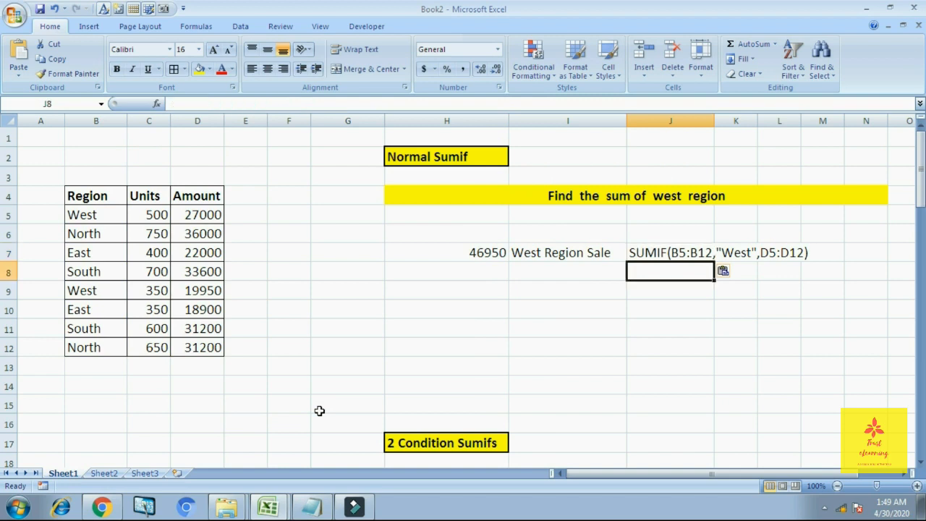
{"action": "key", "text": "Up"}
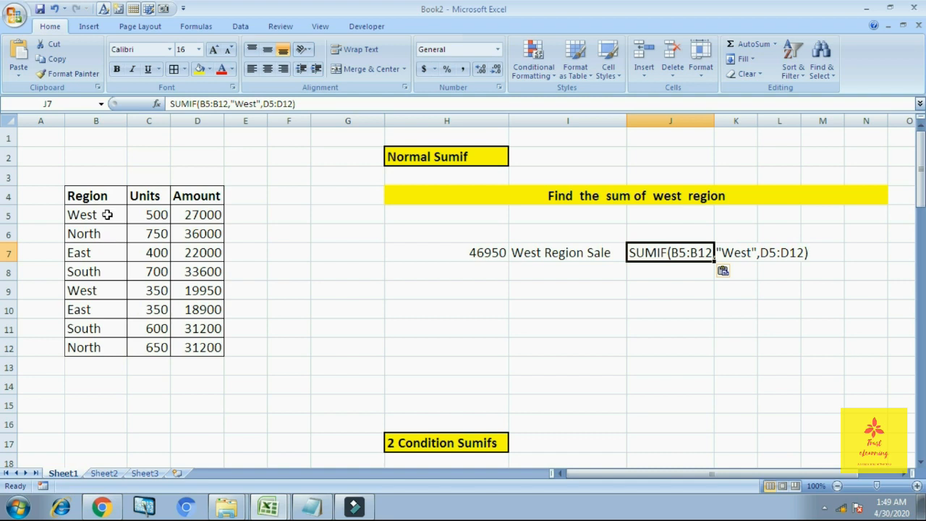
{"action": "left_click_drag", "start_coordinate": [107, 214], "coordinate": [109, 341]}
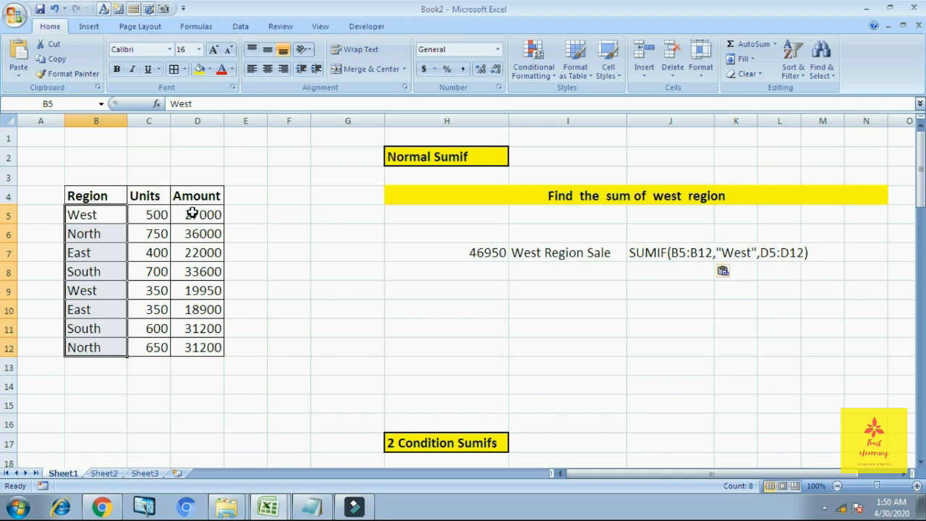
{"action": "left_click_drag", "start_coordinate": [190, 210], "coordinate": [215, 345]}
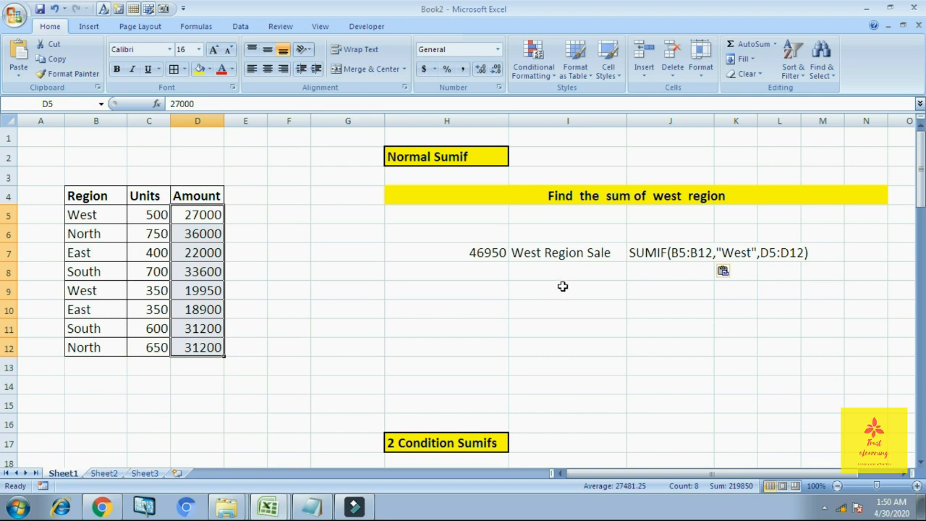
{"action": "left_click", "coordinate": [514, 268]}
{"action": "left_click", "coordinate": [465, 258]}
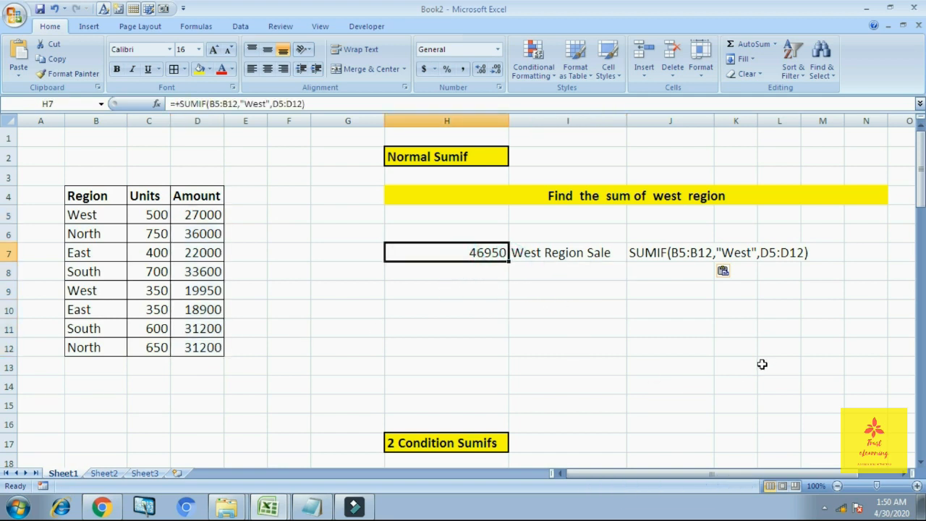
{"action": "key", "text": "Right"}
{"action": "key", "text": "Right"}
{"action": "key", "text": "Right"}
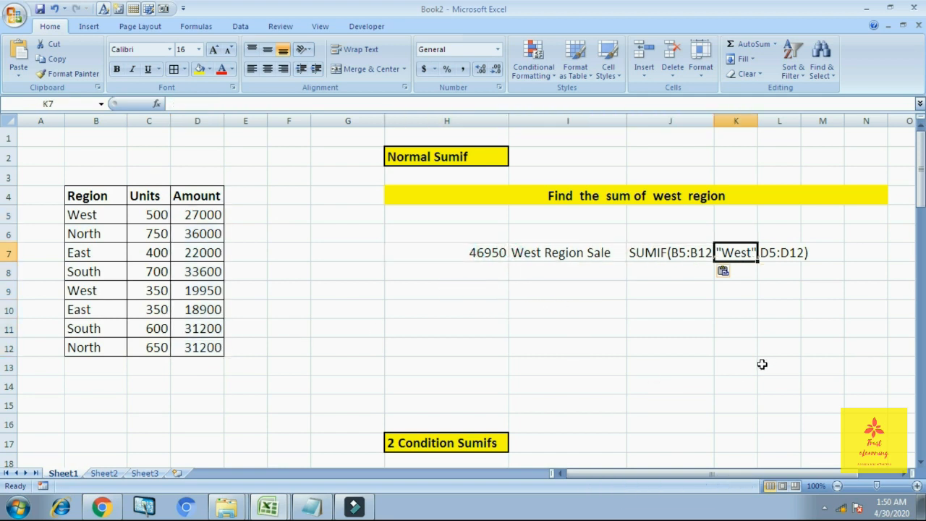
{"action": "key", "text": "Down"}
{"action": "key", "text": "Down"}
{"action": "key", "text": "Down"}
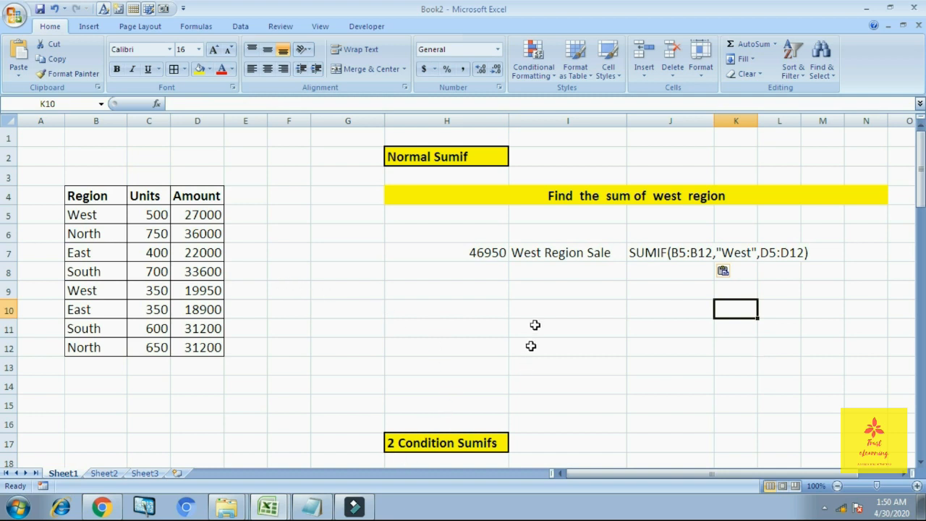
{"action": "left_click", "coordinate": [440, 158]}
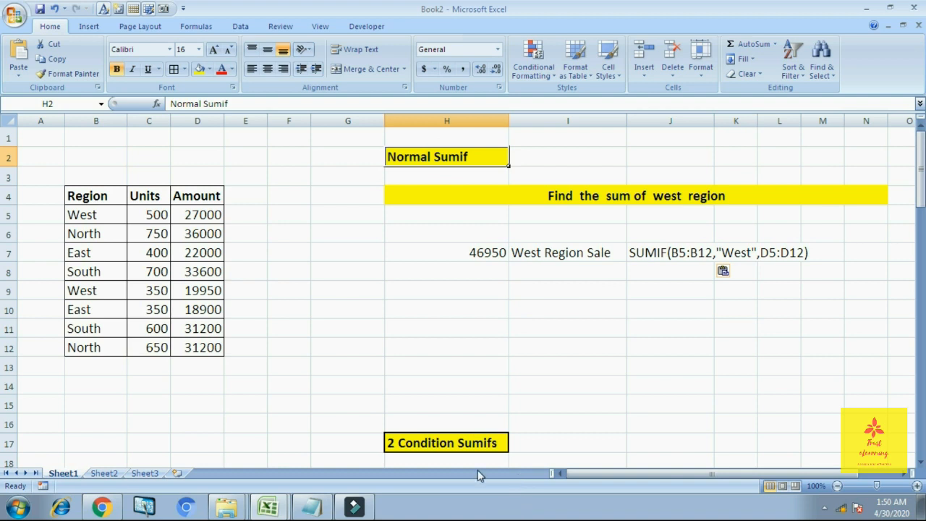
Compare the Normal Sumif heading in H2 and its result in H7 with the 2 Condition Sumifs heading in H17.
{"action": "left_click", "coordinate": [480, 446]}
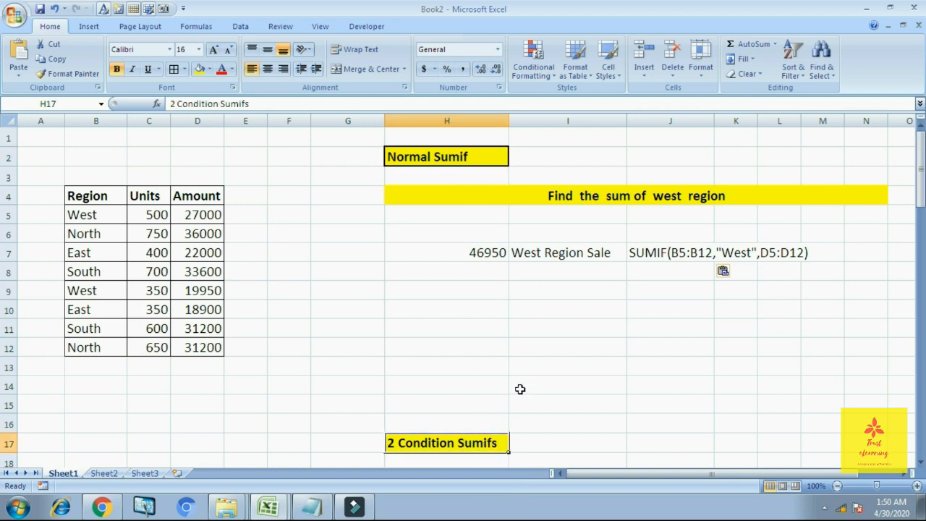
{"action": "scroll", "coordinate": [571, 409], "scroll_direction": "down", "scroll_amount": 1}
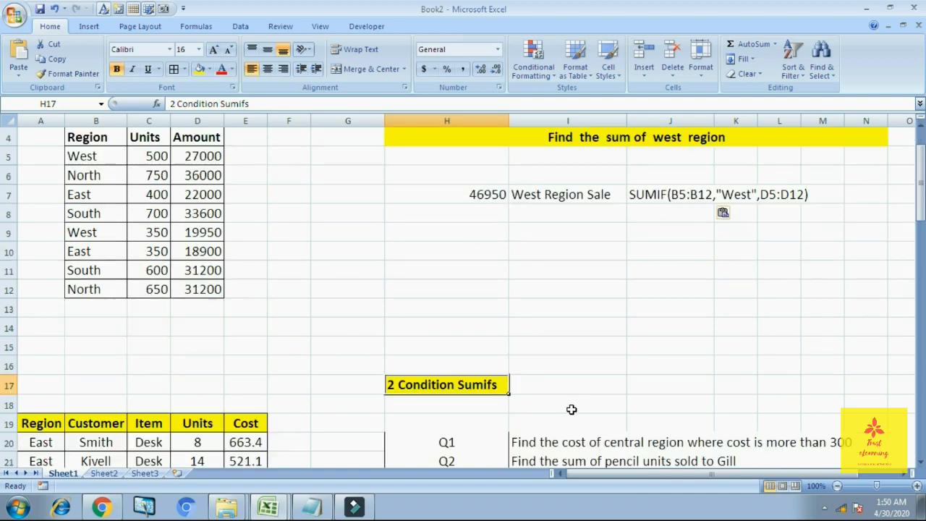
{"action": "scroll", "coordinate": [571, 350], "scroll_direction": "up", "scroll_amount": 1}
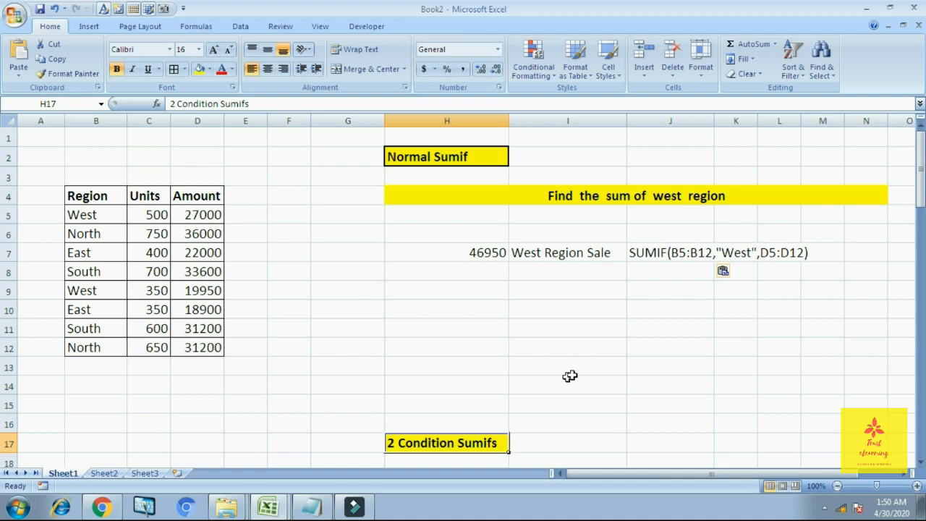
{"action": "left_click", "coordinate": [405, 162]}
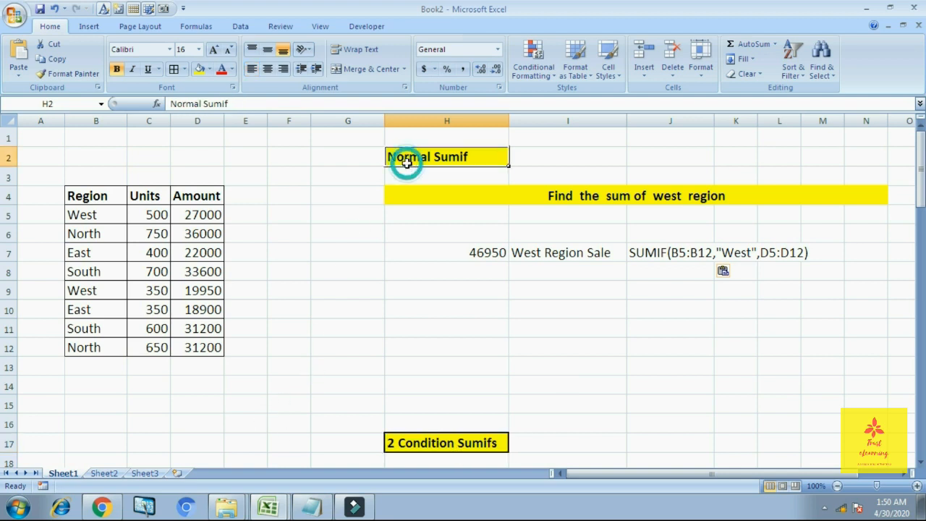
{"action": "left_click", "coordinate": [394, 256]}
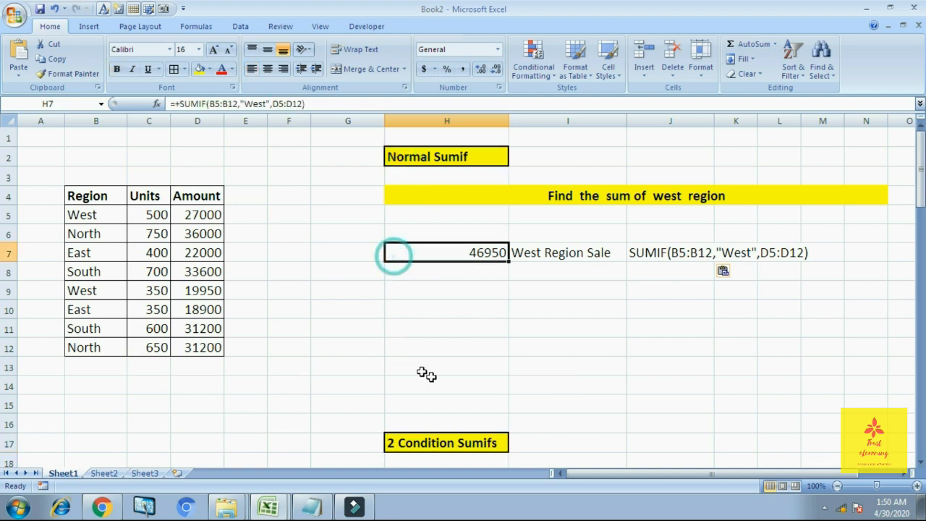
{"action": "left_click", "coordinate": [453, 450]}
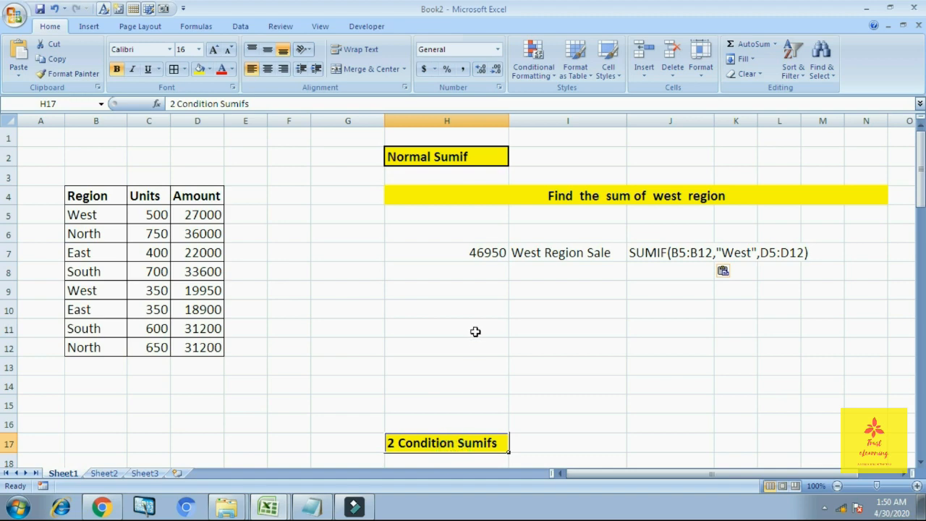
Examine the Customer, Item, Units and Cost headings of the data table in row 19 for the 2 Condition Sumifs section.
{"action": "scroll", "coordinate": [475, 332], "scroll_direction": "down", "scroll_amount": 1}
{"action": "scroll", "coordinate": [476, 331], "scroll_direction": "down", "scroll_amount": 4}
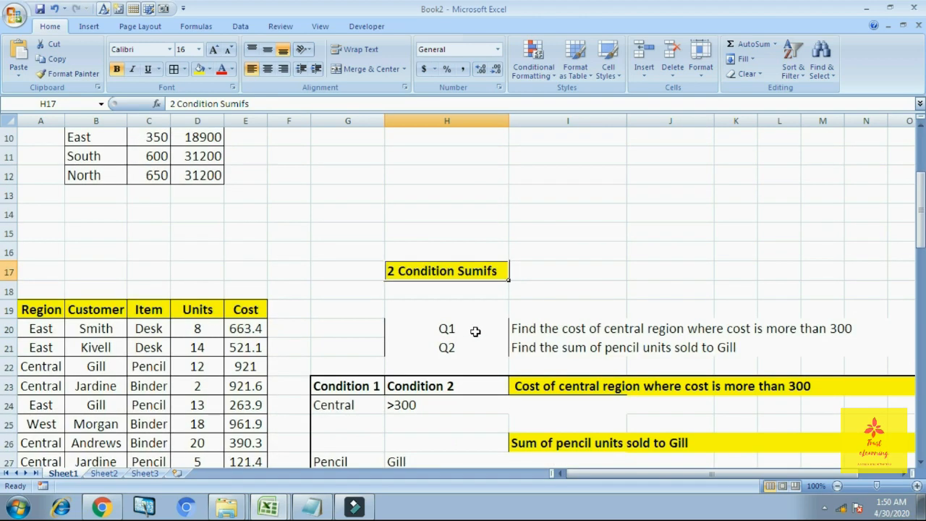
{"action": "scroll", "coordinate": [475, 332], "scroll_direction": "down", "scroll_amount": 1}
{"action": "scroll", "coordinate": [475, 331], "scroll_direction": "up", "scroll_amount": 1}
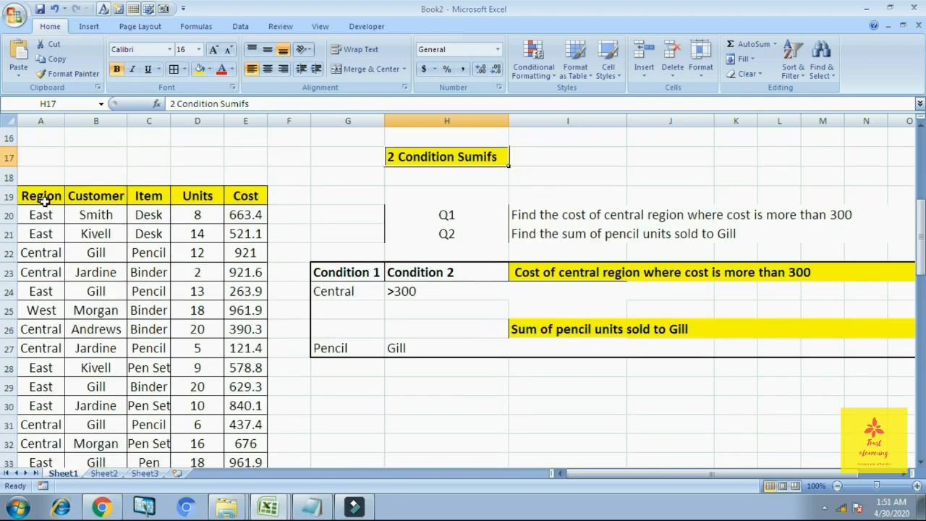
{"action": "left_click", "coordinate": [96, 197]}
{"action": "left_click", "coordinate": [161, 194]}
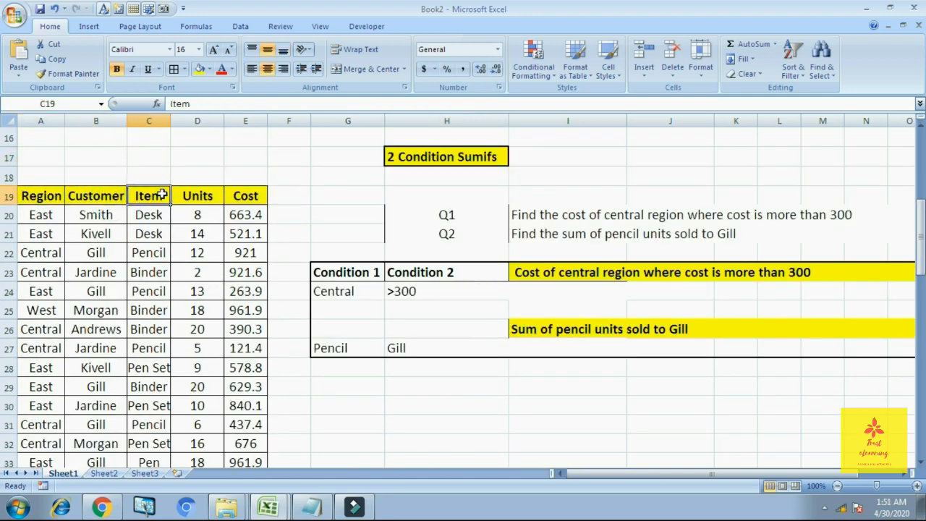
{"action": "left_click", "coordinate": [202, 196]}
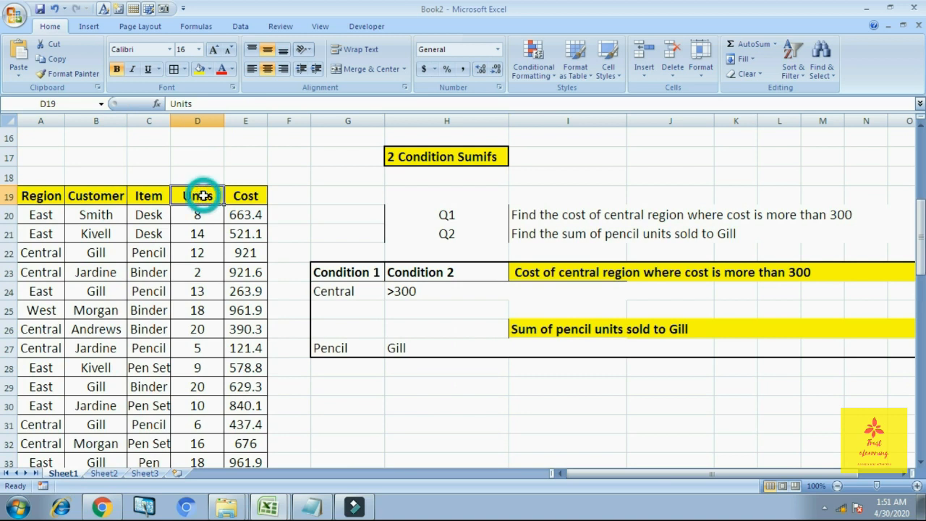
{"action": "left_click", "coordinate": [250, 196]}
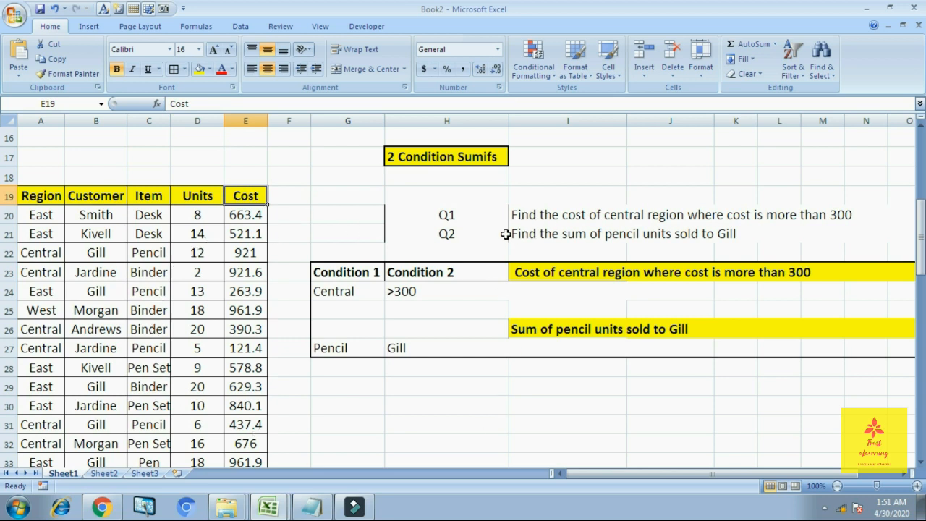
Read question Q1 in I20 and match it with Condition 1 in G24 and Condition 2 in H24.
{"action": "left_click", "coordinate": [558, 220]}
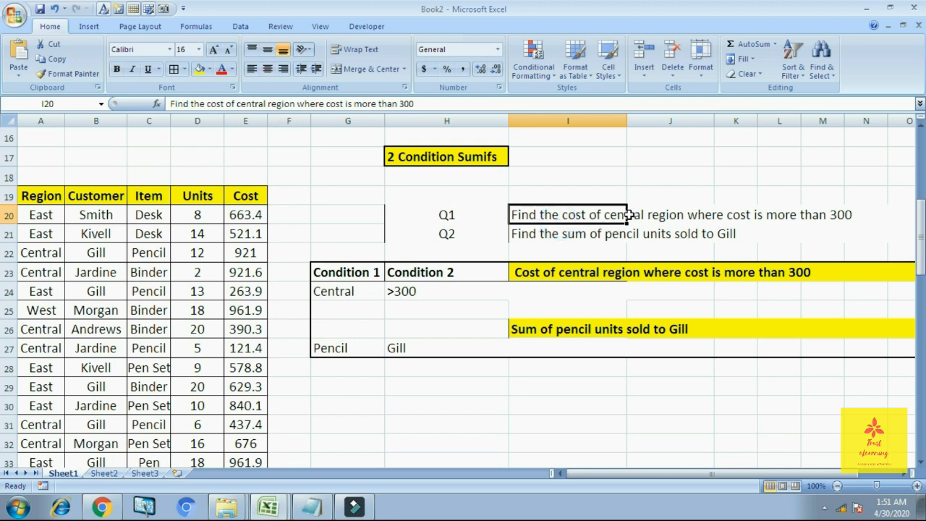
{"action": "key", "text": "Right"}
{"action": "key", "text": "Right"}
{"action": "key", "text": "Left"}
{"action": "key", "text": "Left"}
{"action": "key", "text": "Left"}
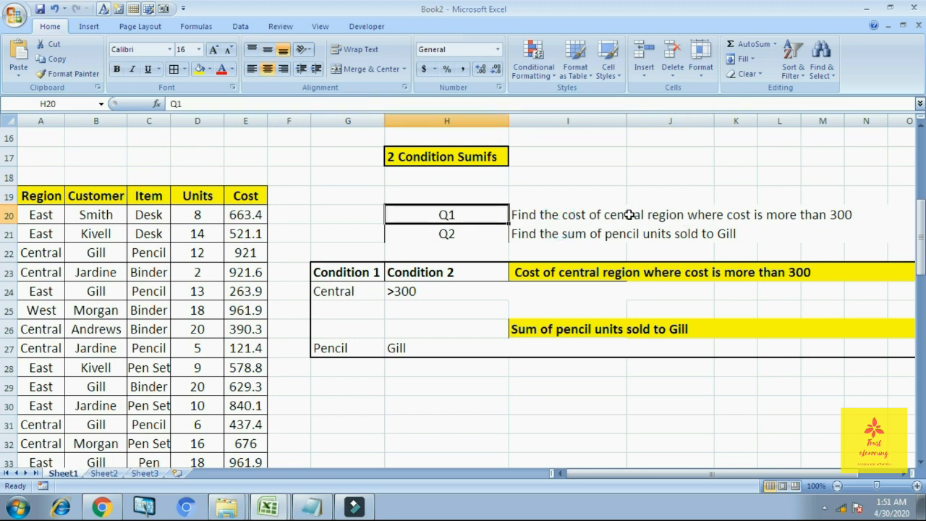
{"action": "key", "text": "Right"}
{"action": "key", "text": "Right"}
{"action": "key", "text": "Left"}
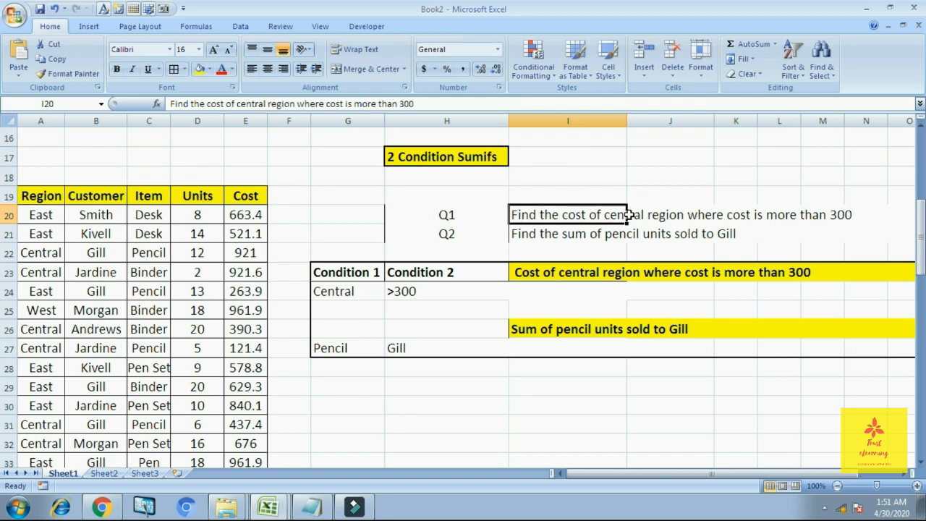
{"action": "left_click", "coordinate": [593, 173]}
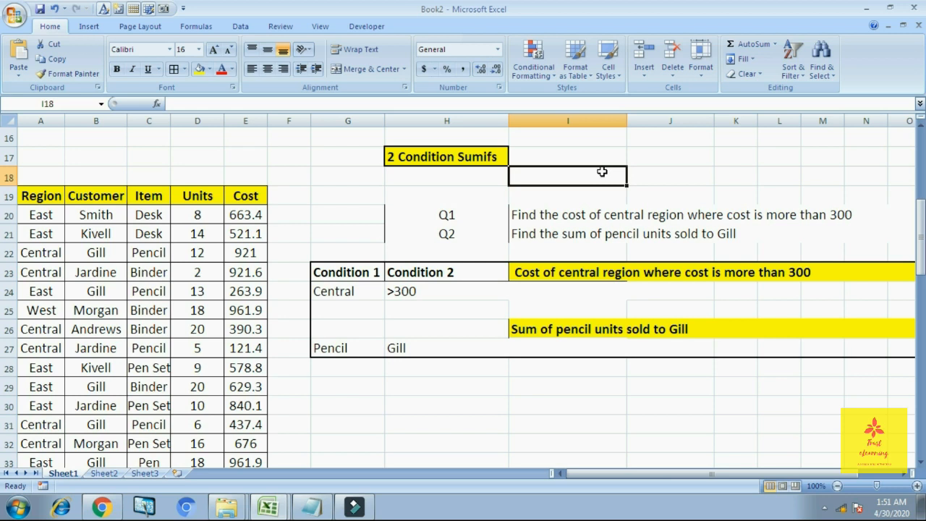
{"action": "left_click", "coordinate": [351, 290]}
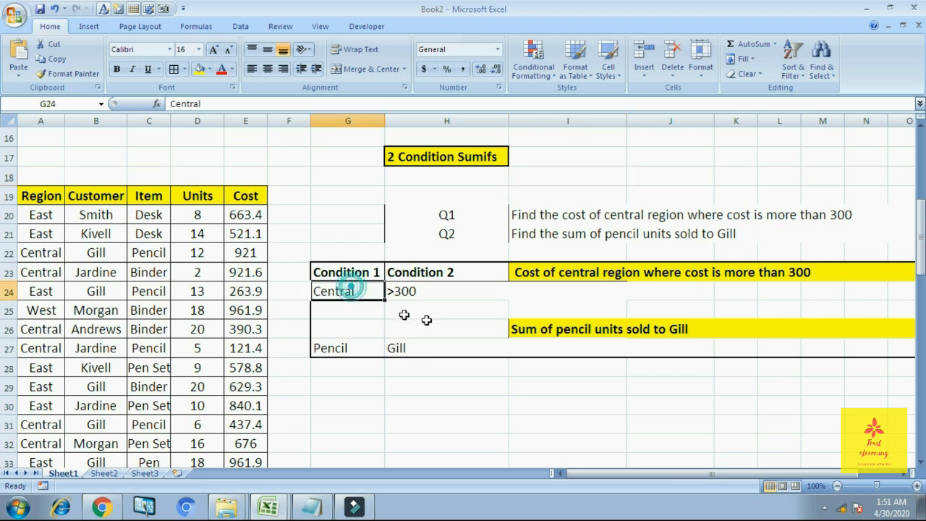
{"action": "left_click", "coordinate": [364, 327]}
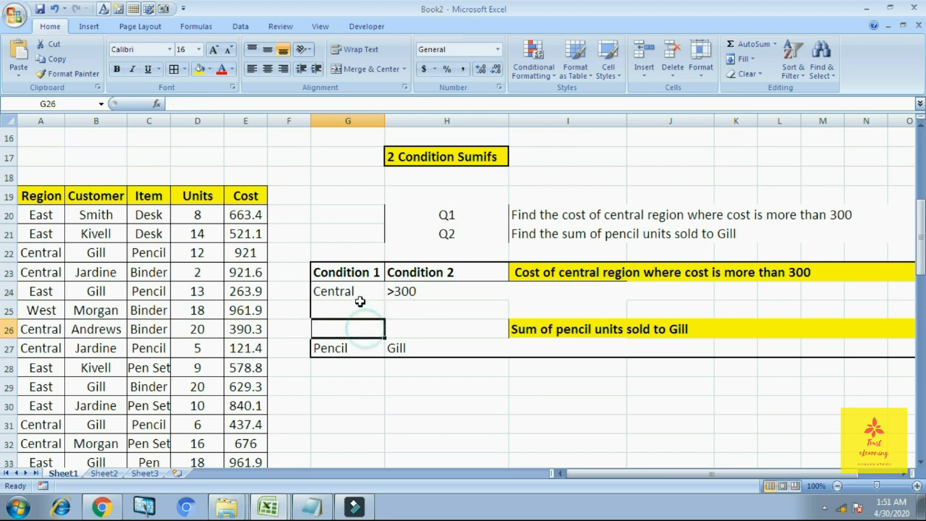
{"action": "left_click", "coordinate": [359, 301]}
{"action": "key", "text": "Up"}
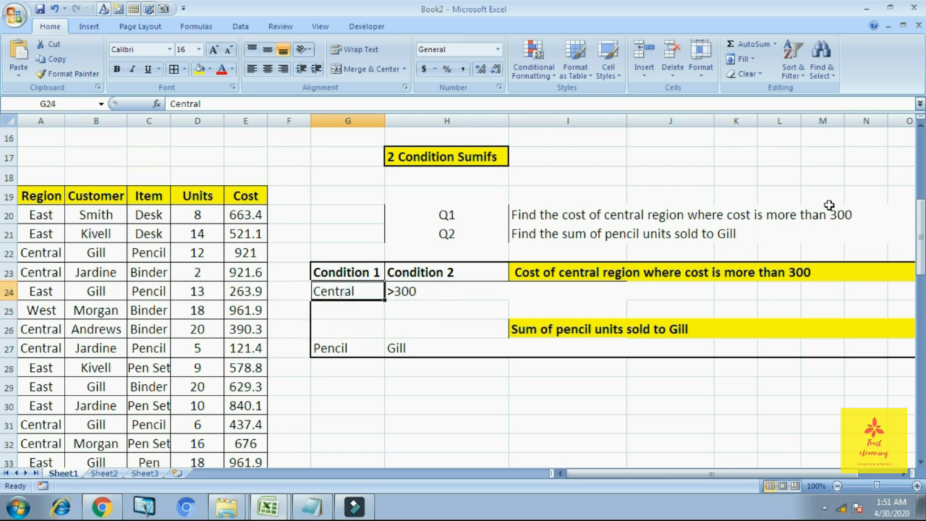
{"action": "key", "text": "Right"}
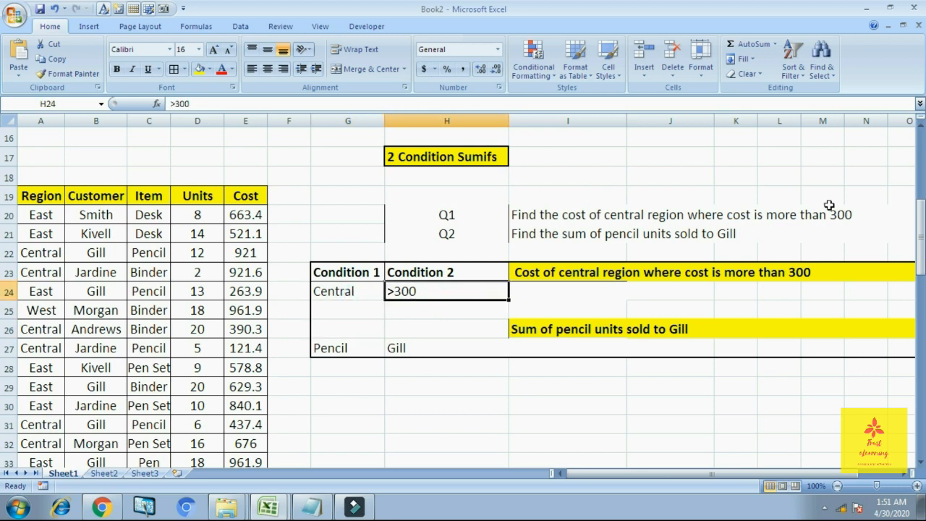
Start a SUMIFS formula in I24 with the Cost values E20:E33 as the sum range.
{"action": "key", "text": "Right"}
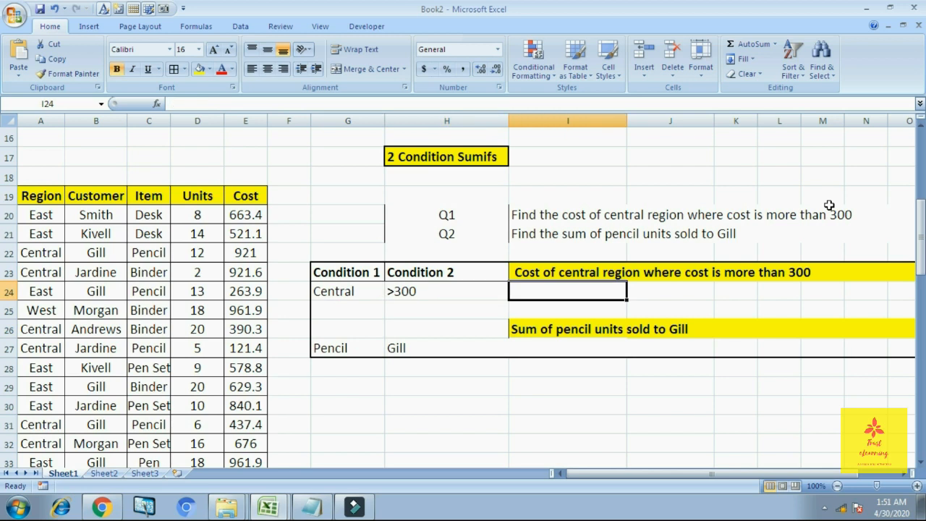
{"action": "type", "text": "("}
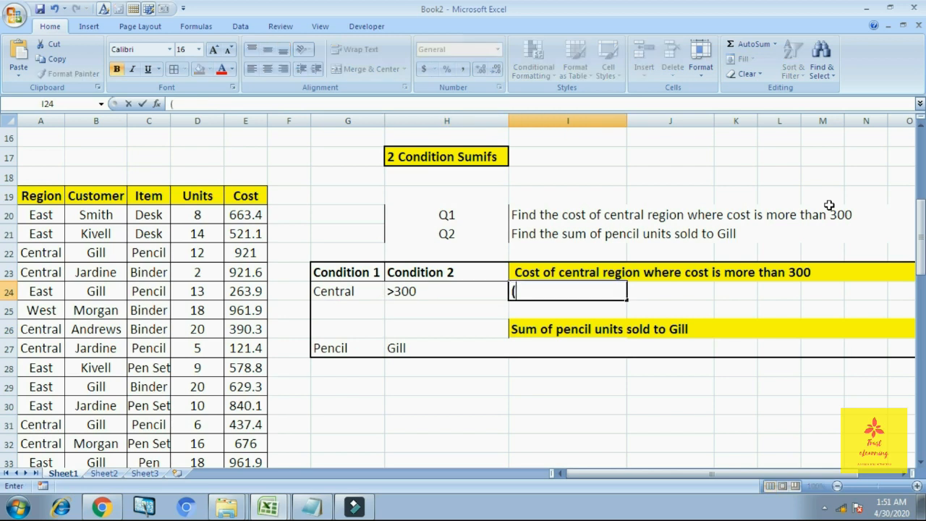
{"action": "key", "text": "BackSpace"}
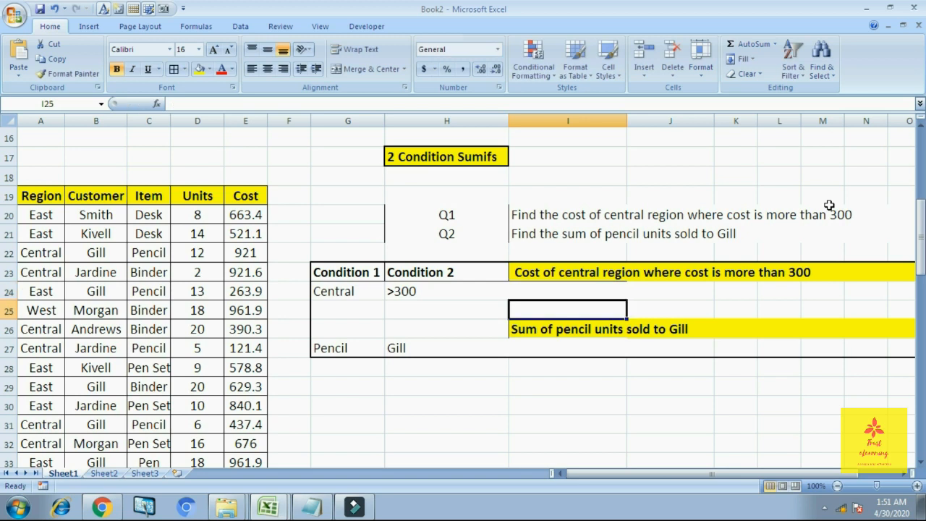
{"action": "type", "text": "+"}
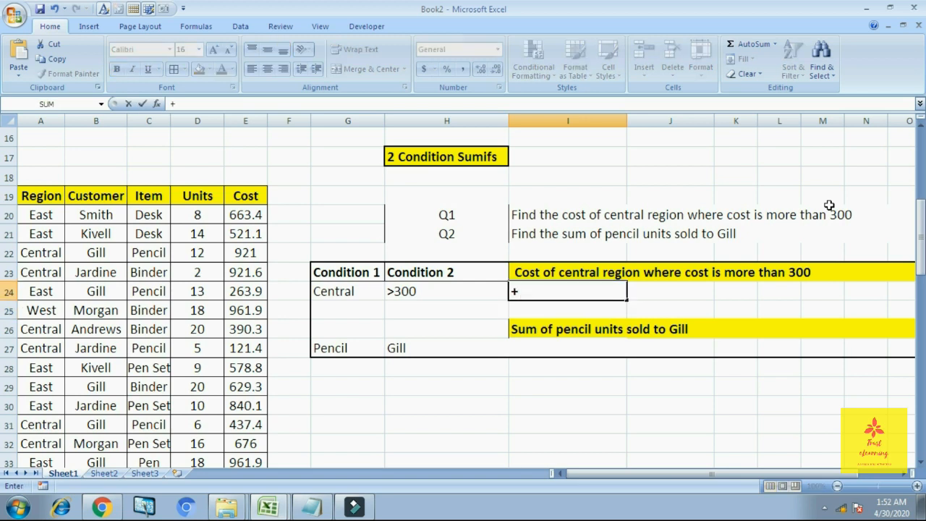
{"action": "type", "text": "sumifs"}
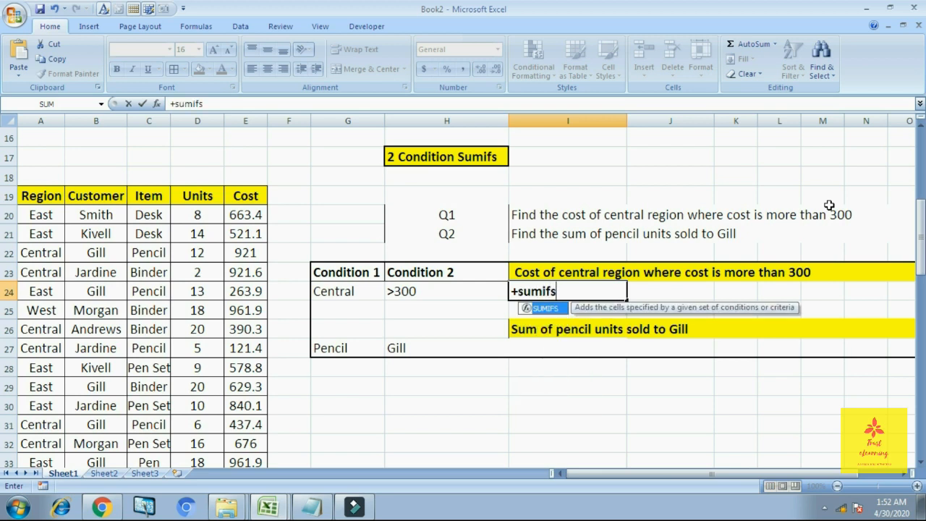
{"action": "type", "text": "("}
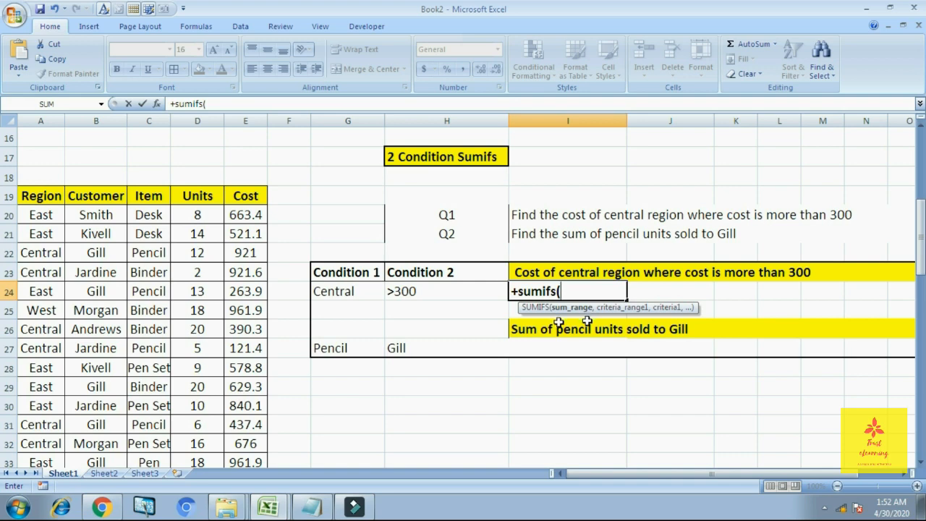
{"action": "scroll", "coordinate": [246, 231], "scroll_direction": "down", "scroll_amount": 2}
{"action": "scroll", "coordinate": [246, 232], "scroll_direction": "up", "scroll_amount": 1}
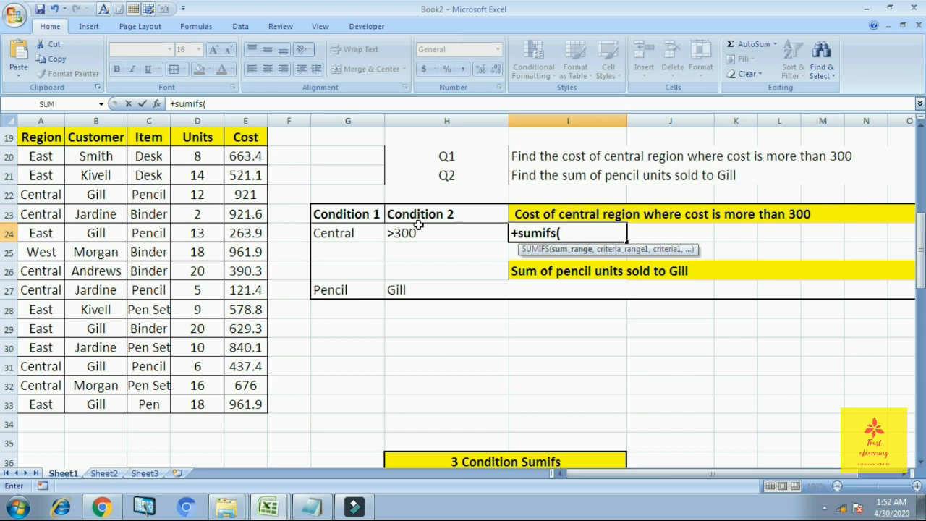
{"action": "left_click_drag", "start_coordinate": [247, 157], "coordinate": [259, 409]}
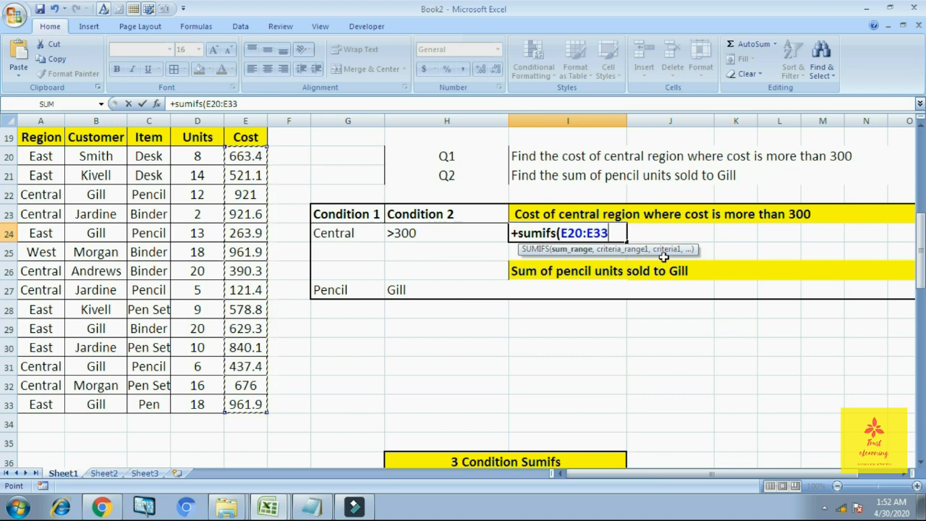
Add A20:B33 as the first criteria range and G24 as its criterion to the I24 formula.
{"action": "type", "text": ","}
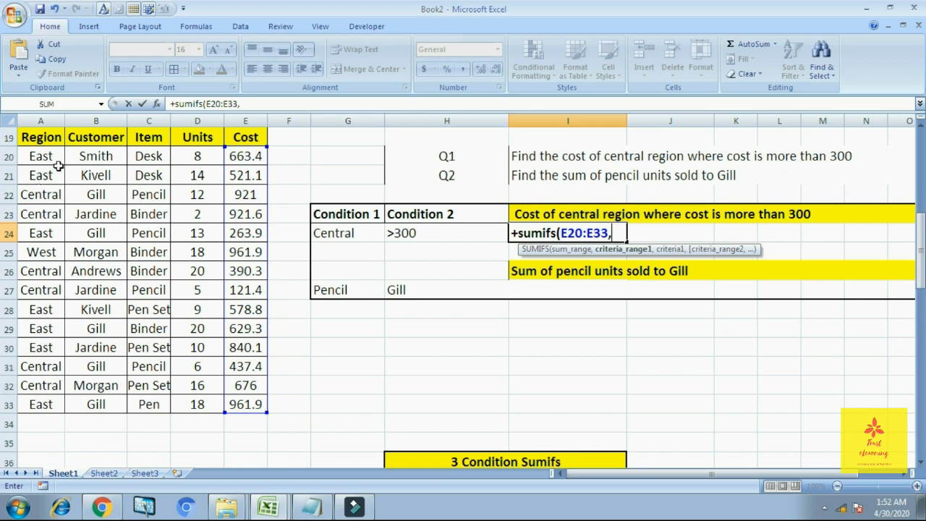
{"action": "left_click_drag", "start_coordinate": [43, 151], "coordinate": [67, 397]}
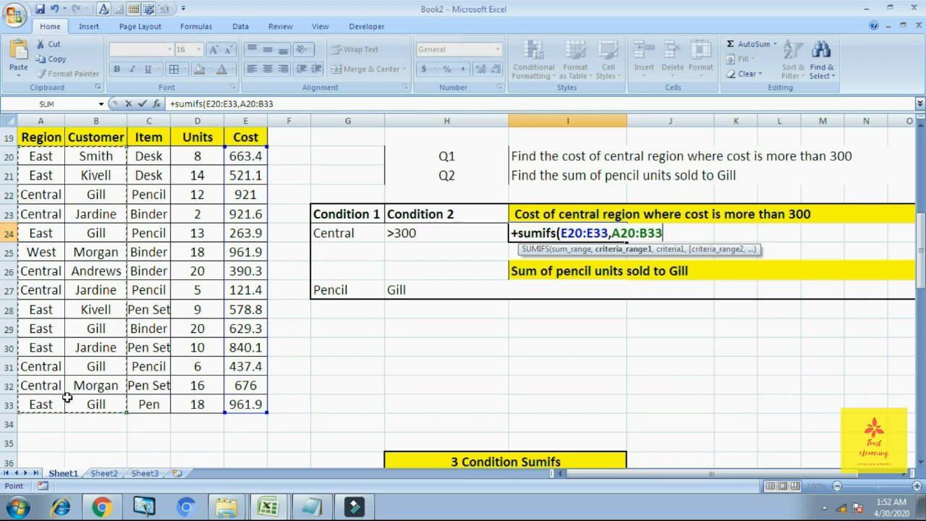
{"action": "type", "text": ","}
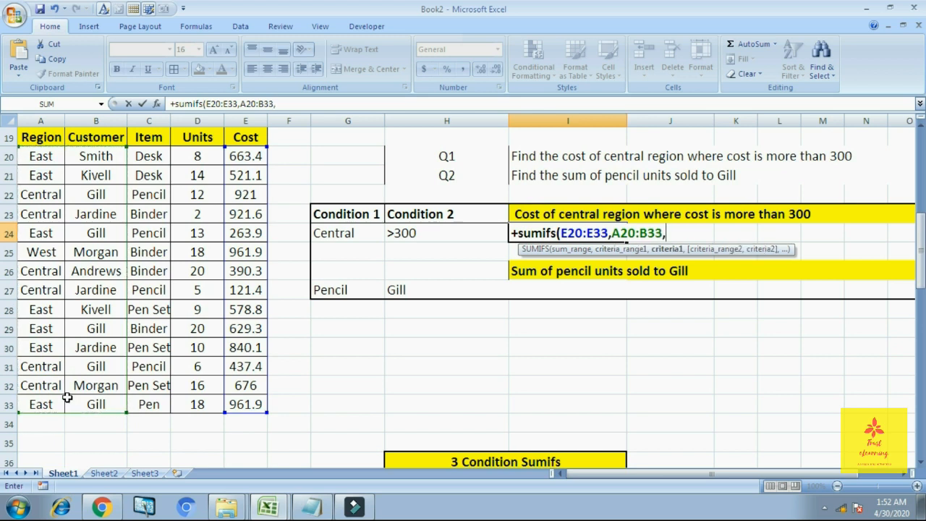
{"action": "left_click", "coordinate": [359, 233]}
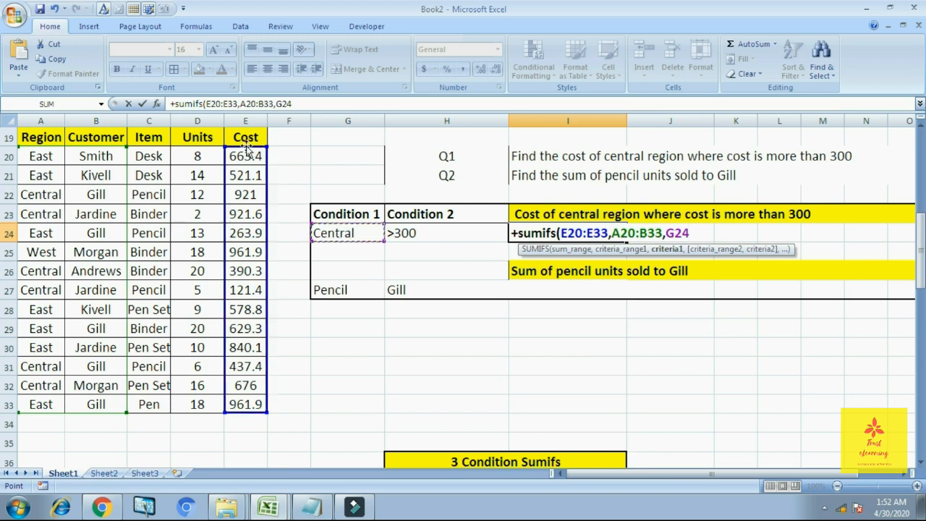
Replace the G24 reference with E20:E33, add H24, close the SUMIFS formula and try to enter it in I24.
{"action": "left_click_drag", "start_coordinate": [246, 149], "coordinate": [253, 400]}
{"action": "type", "text": ","}
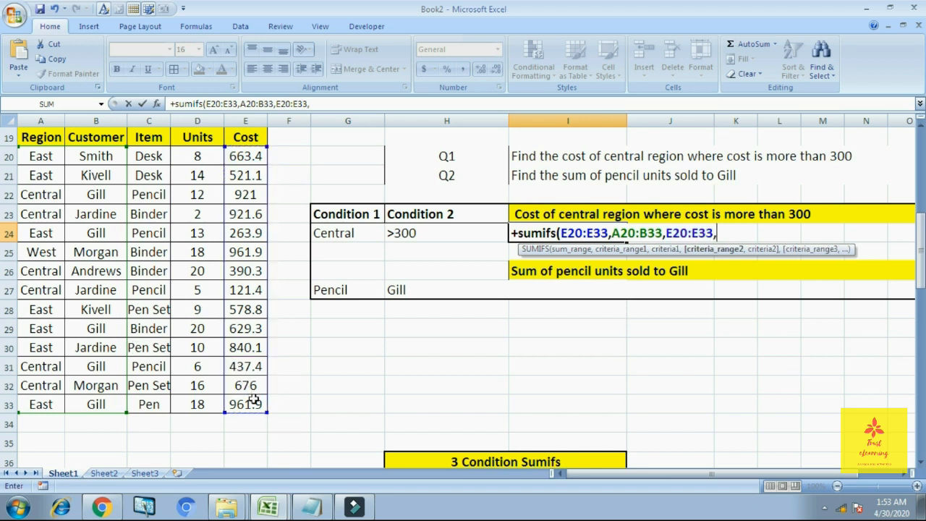
{"action": "left_click", "coordinate": [414, 233]}
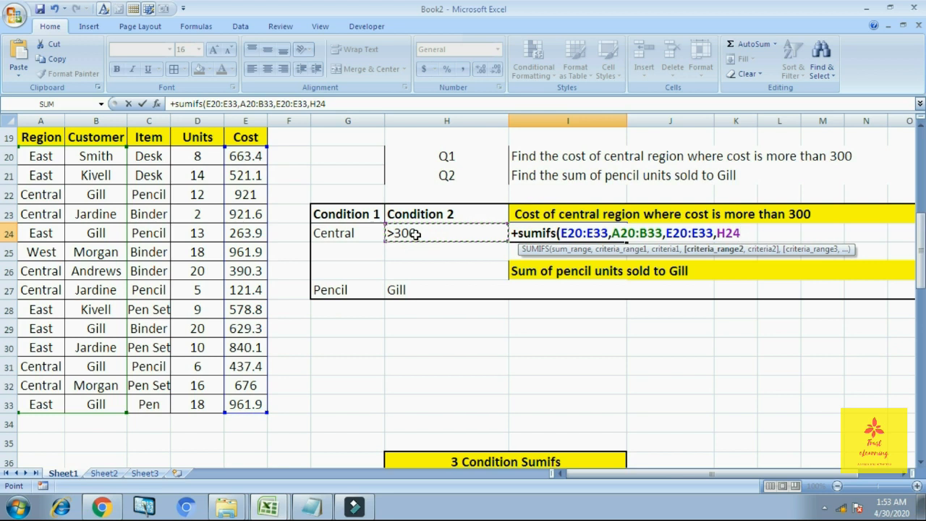
{"action": "type", "text": ")"}
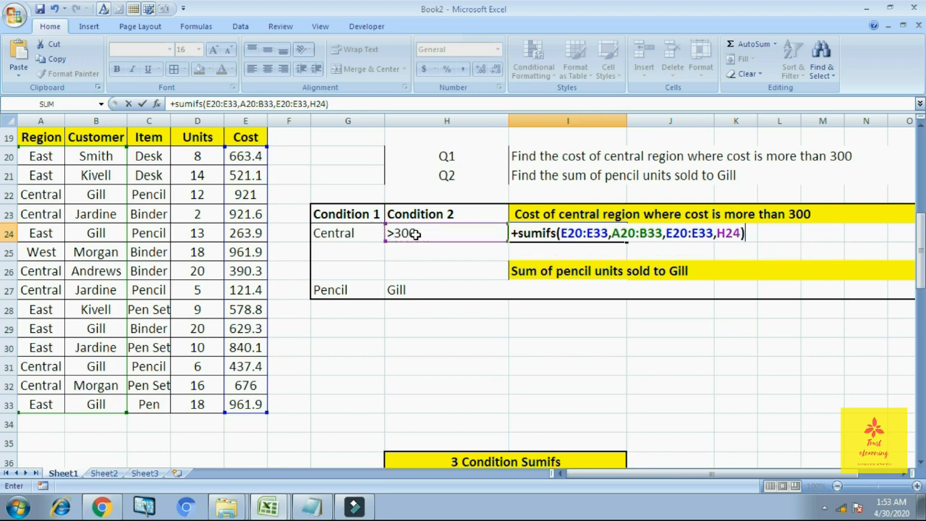
{"action": "key", "text": "Return"}
{"action": "key", "text": "Return"}
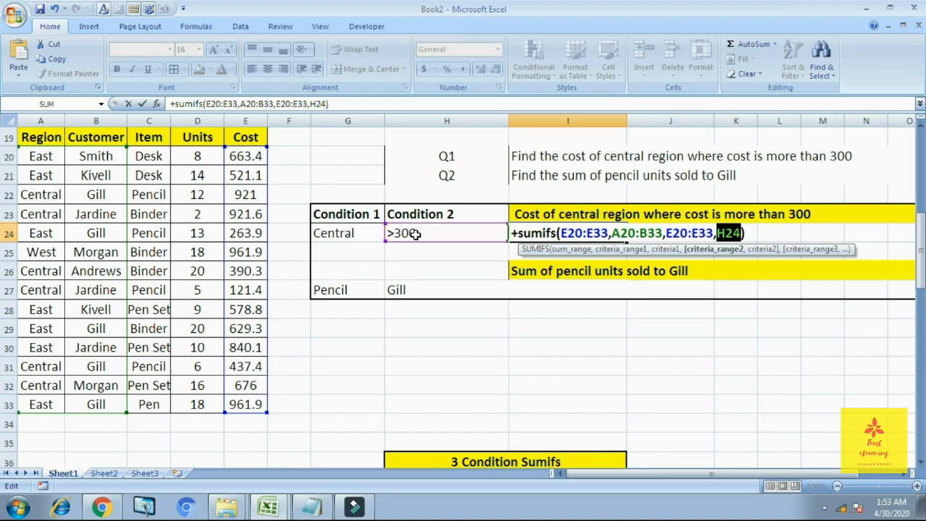
Remove everything after the E20:E33 sum range and its comma from the SUMIFS formula in I24.
{"action": "key", "text": "End"}
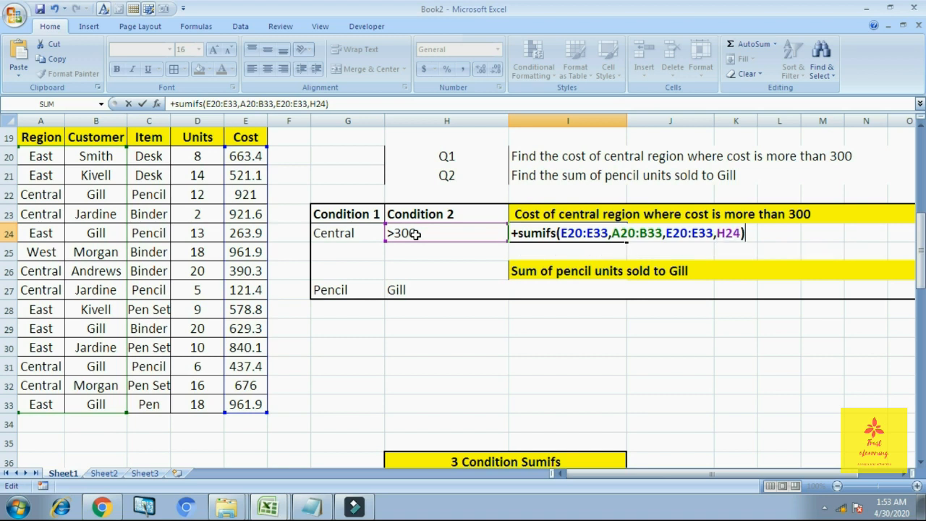
{"action": "key", "text": "BackSpace"}
{"action": "key", "text": "BackSpace"}
{"action": "key", "text": "BackSpace"}
{"action": "key", "text": "BackSpace"}
{"action": "key", "text": "BackSpace"}
{"action": "key", "text": "BackSpace"}
{"action": "key", "text": "BackSpace"}
{"action": "key", "text": "BackSpace"}
{"action": "key", "text": "BackSpace"}
{"action": "key", "text": "BackSpace"}
{"action": "key", "text": "BackSpace"}
{"action": "key", "text": "BackSpace"}
{"action": "key", "text": "BackSpace"}
{"action": "key", "text": "BackSpace"}
{"action": "key", "text": "BackSpace"}
{"action": "key", "text": "BackSpace"}
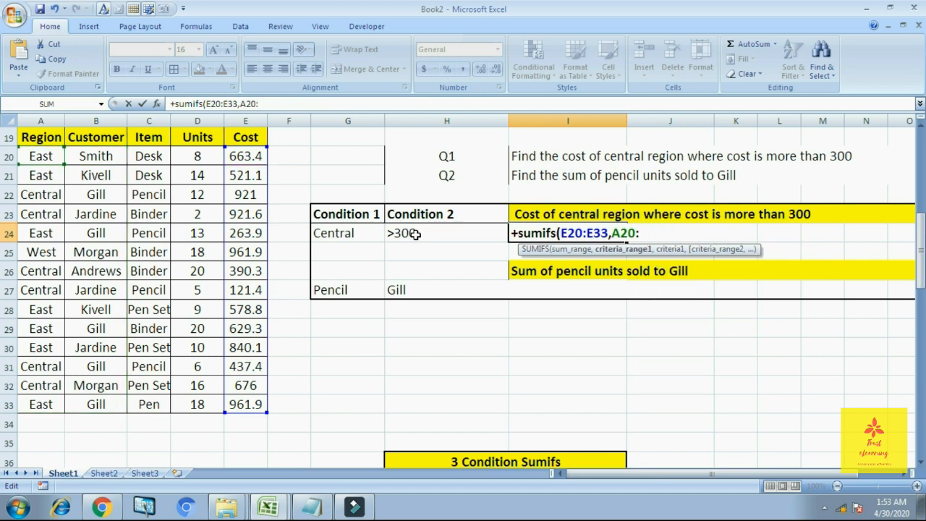
{"action": "key", "text": "BackSpace"}
{"action": "key", "text": "BackSpace"}
{"action": "key", "text": "BackSpace"}
{"action": "key", "text": "BackSpace"}
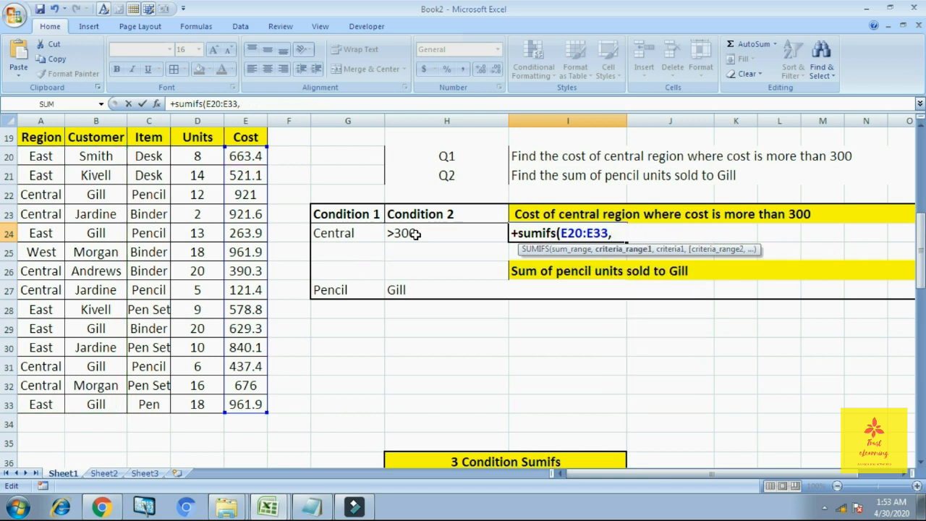
Add the Region values A20:A33 as the first criteria range and G24 as its criterion to the I24 formula.
{"action": "left_click_drag", "start_coordinate": [41, 156], "coordinate": [66, 405]}
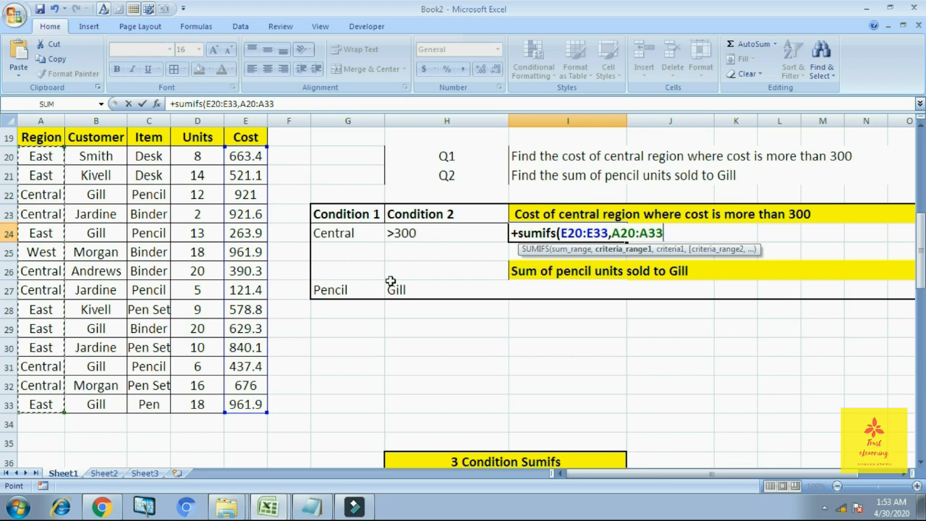
{"action": "type", "text": ","}
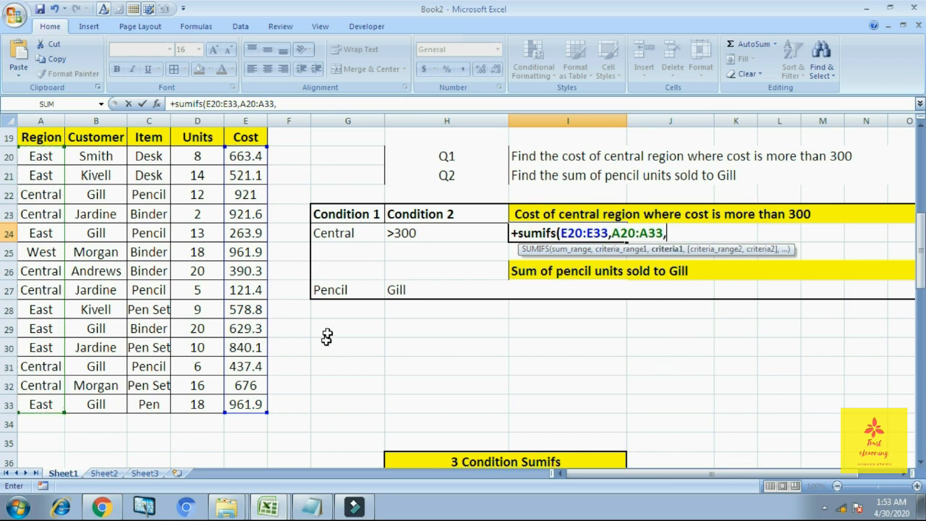
{"action": "left_click", "coordinate": [352, 236]}
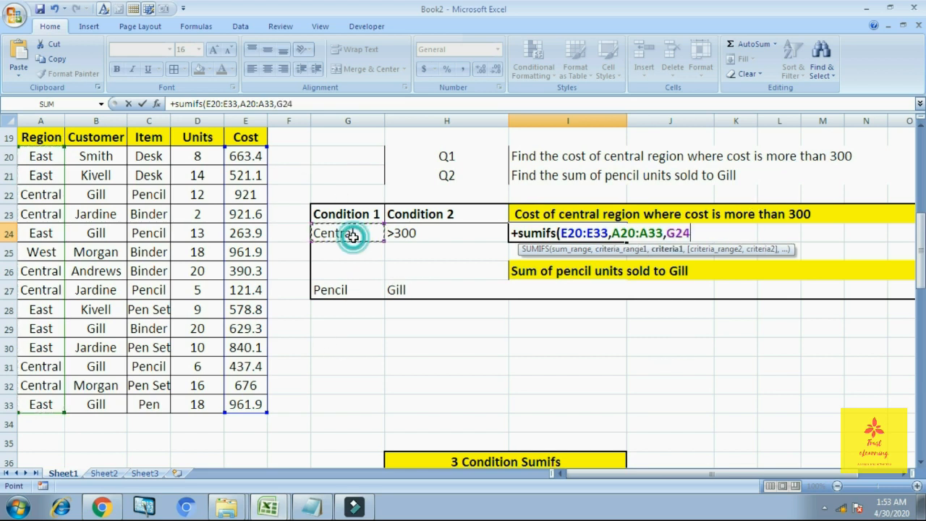
{"action": "type", "text": ","}
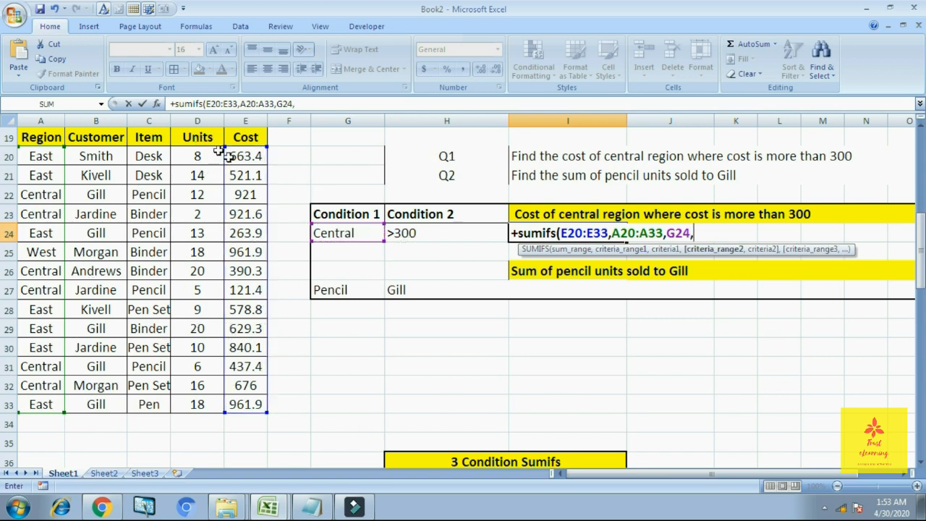
Add the Cost values E20:E33 as the second criteria range with H24 as its criterion, and enter the formula in I24.
{"action": "left_click", "coordinate": [251, 159]}
{"action": "left_click_drag", "start_coordinate": [251, 159], "coordinate": [258, 410]}
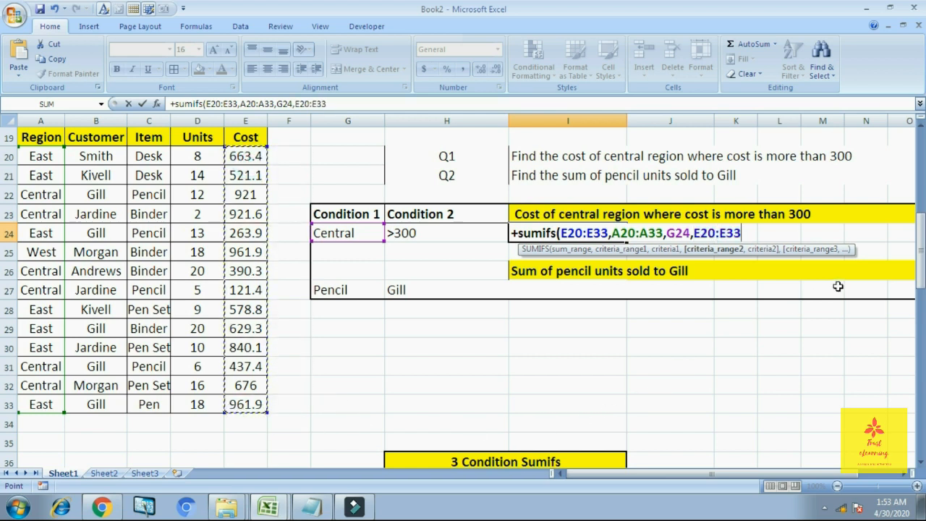
{"action": "type", "text": ","}
{"action": "left_click", "coordinate": [410, 231]}
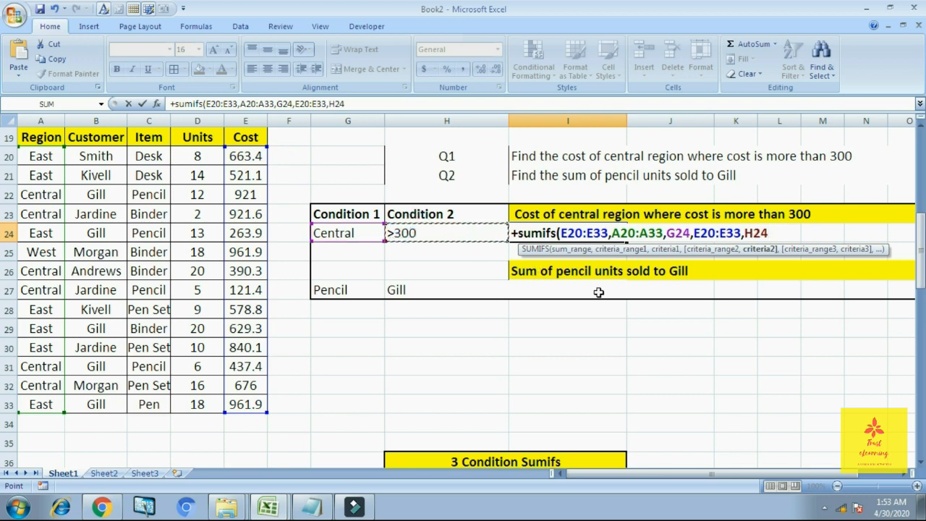
{"action": "type", "text": ")"}
{"action": "key", "text": "Return"}
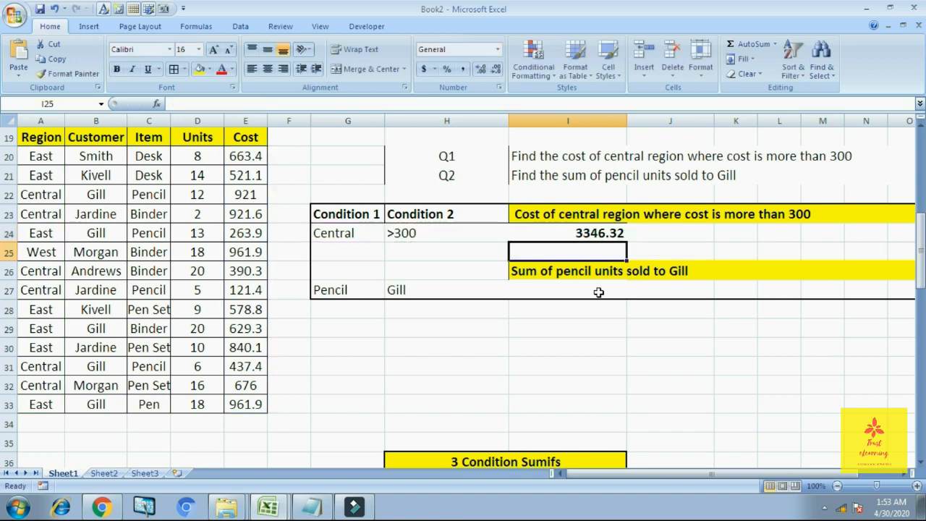
Review the condition in H24 and the finished SUMIFS formula in I24.
{"action": "key", "text": "Up"}
{"action": "key", "text": "Right"}
{"action": "key", "text": "Right"}
{"action": "key", "text": "Left"}
{"action": "key", "text": "Left"}
{"action": "key", "text": "Left"}
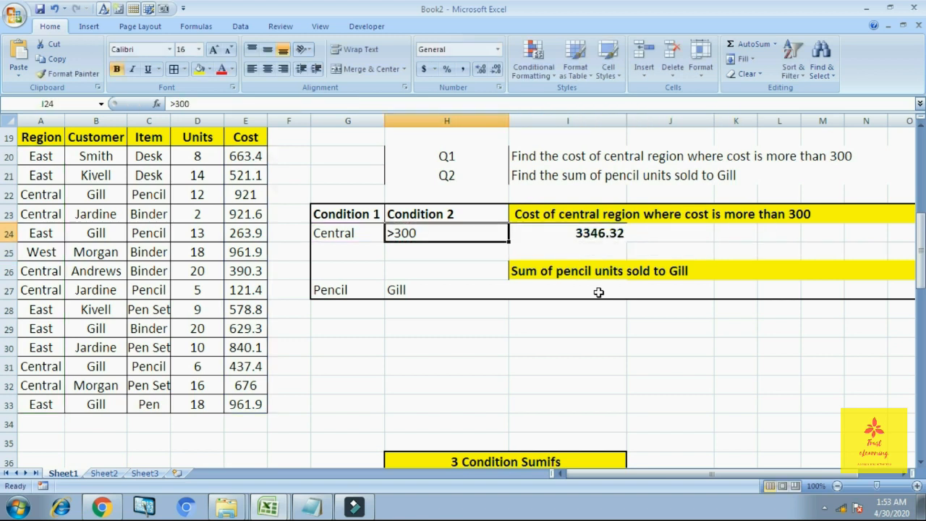
{"action": "key", "text": "Down"}
{"action": "key", "text": "Down"}
{"action": "key", "text": "Right"}
{"action": "key", "text": "Up"}
{"action": "key", "text": "Up"}
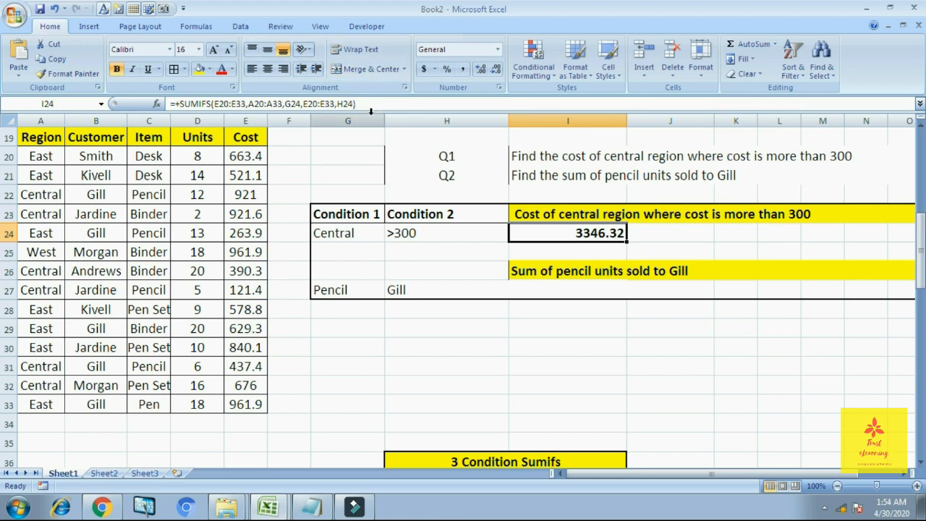
Copy the SUMIFS text from I24 without its leading signs, pass it through Notepad and paste it as plain text into J24 in Excel.
{"action": "left_click_drag", "start_coordinate": [248, 104], "coordinate": [180, 104]}
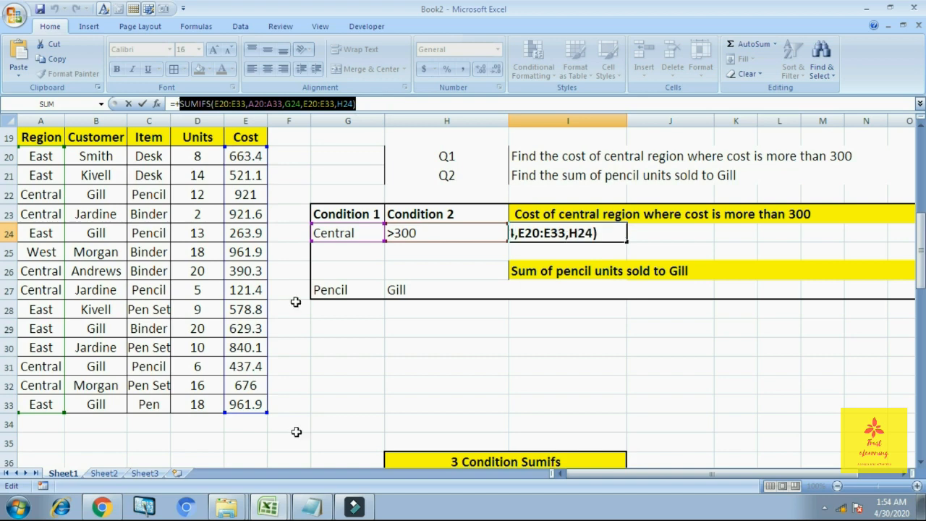
{"action": "left_click", "coordinate": [312, 507]}
{"action": "key", "text": "ctrl+v"}
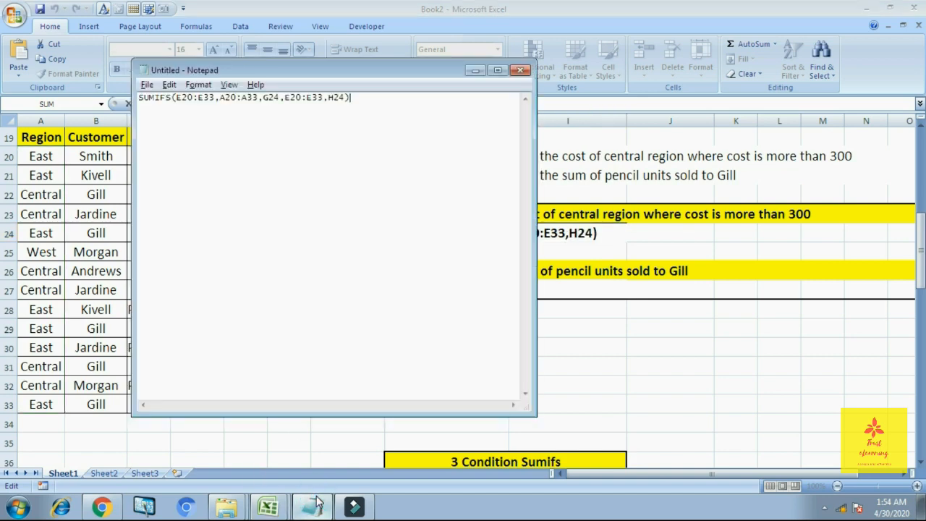
{"action": "key", "text": "ctrl+a"}
{"action": "key", "text": "alt+Tab"}
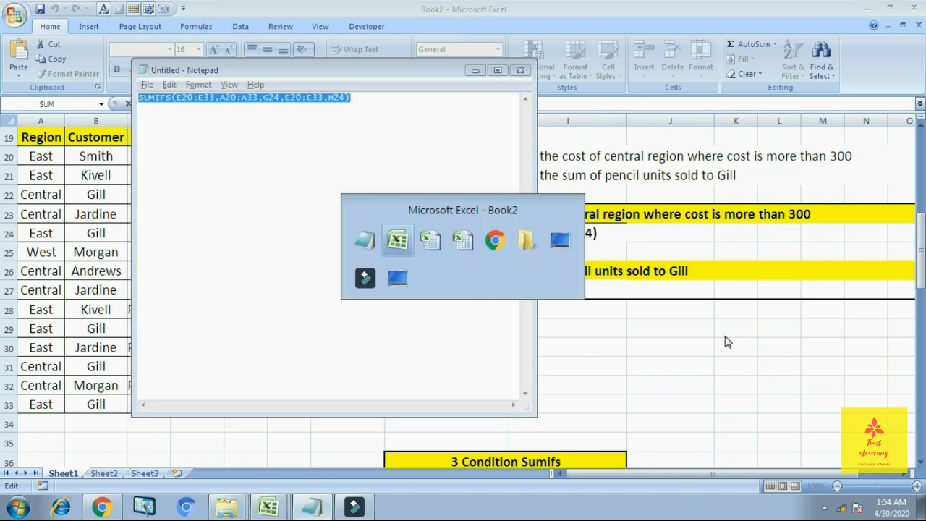
{"action": "left_click", "coordinate": [698, 238]}
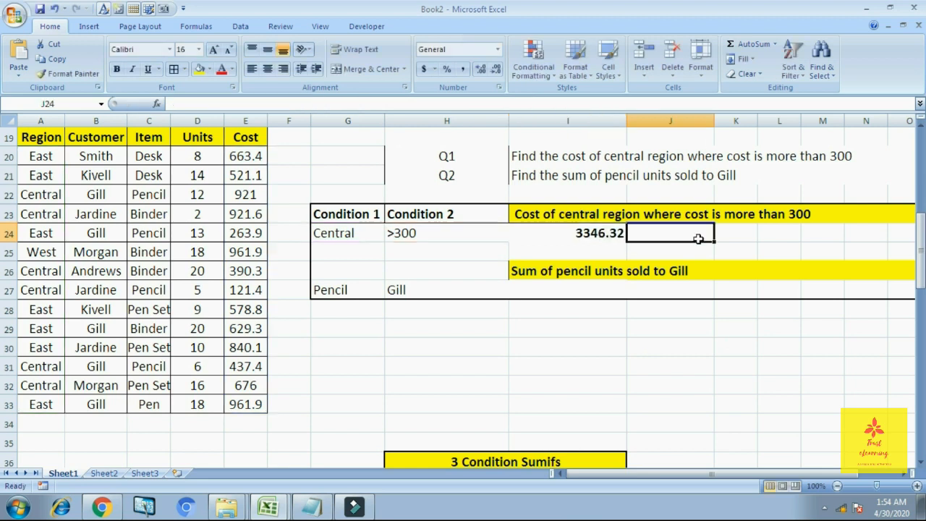
{"action": "key", "text": "ctrl+v"}
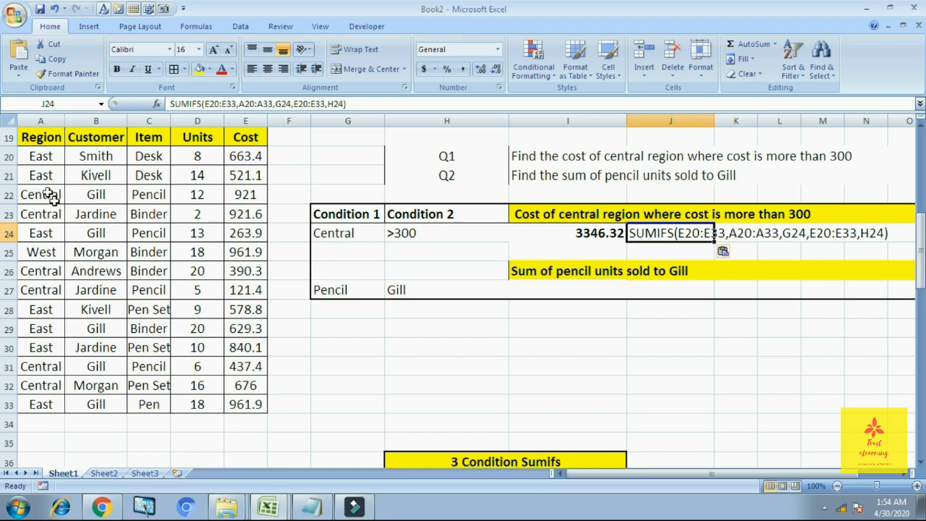
Compare the arguments of the J24 formula text with the Region range A20:A33, G24, the Cost range E20:E33 and H24.
{"action": "left_click", "coordinate": [45, 156]}
{"action": "left_click_drag", "start_coordinate": [45, 156], "coordinate": [46, 405]}
{"action": "left_click", "coordinate": [784, 275]}
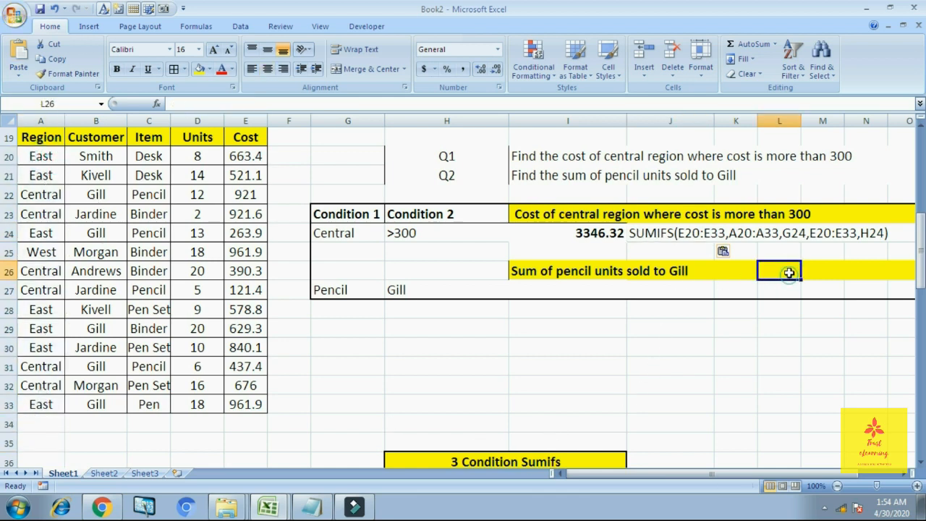
{"action": "left_click", "coordinate": [791, 231]}
{"action": "left_click", "coordinate": [365, 232]}
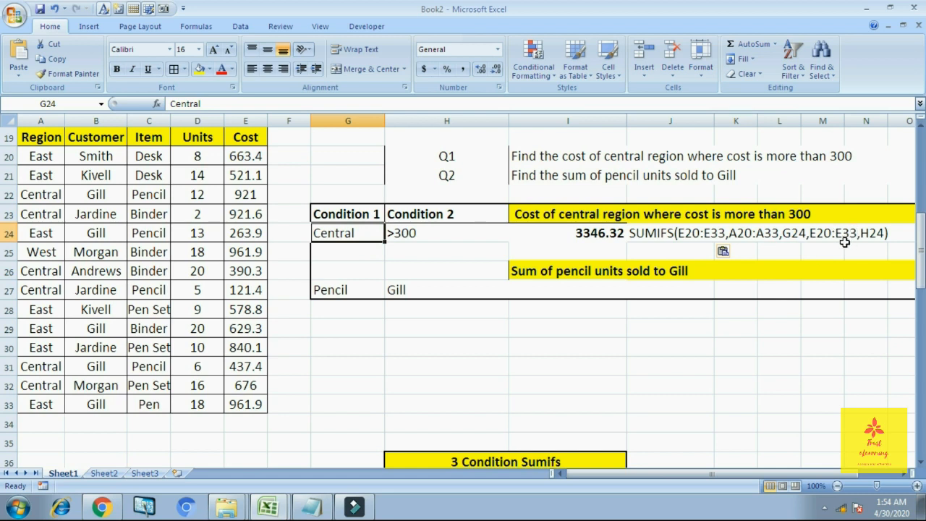
{"action": "left_click_drag", "start_coordinate": [243, 155], "coordinate": [244, 406]}
{"action": "left_click", "coordinate": [554, 327]}
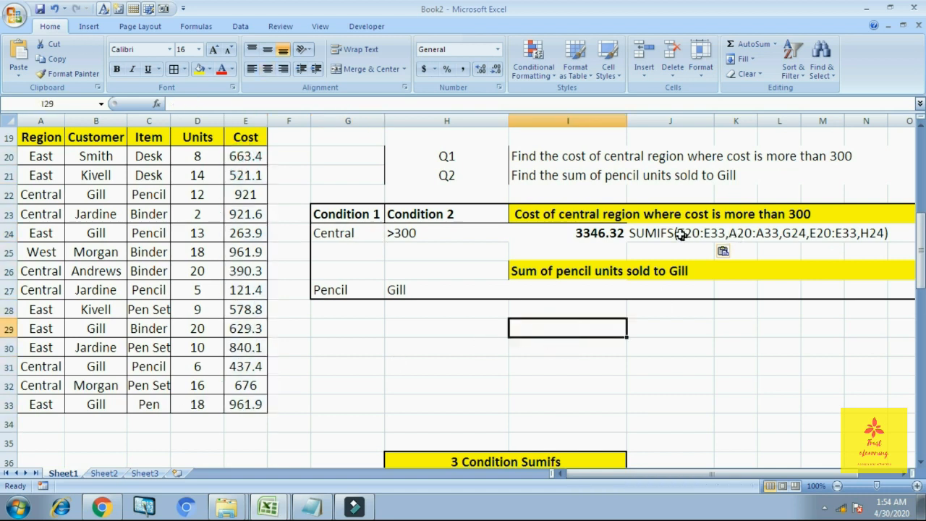
{"action": "left_click", "coordinate": [412, 239]}
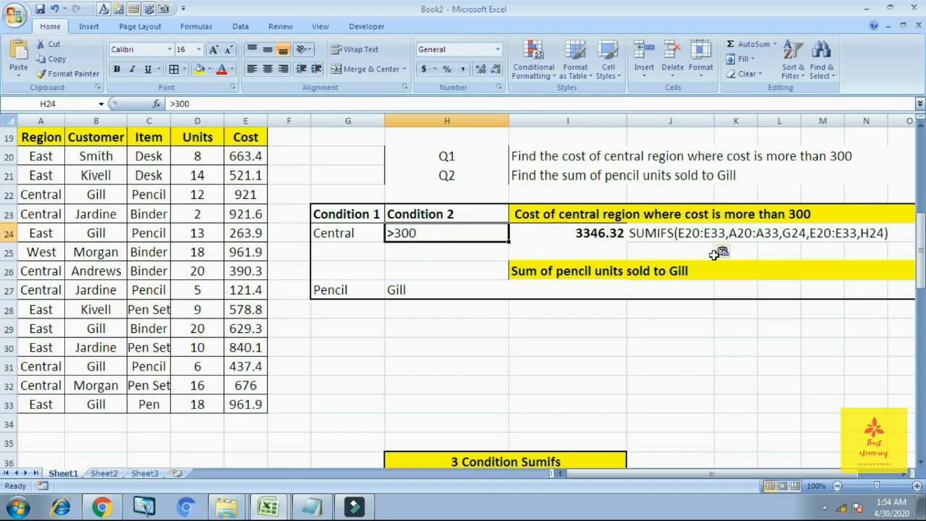
Widen column I by about a third, keeping most of the formula text in J24 in view.
{"action": "double_click", "coordinate": [627, 121]}
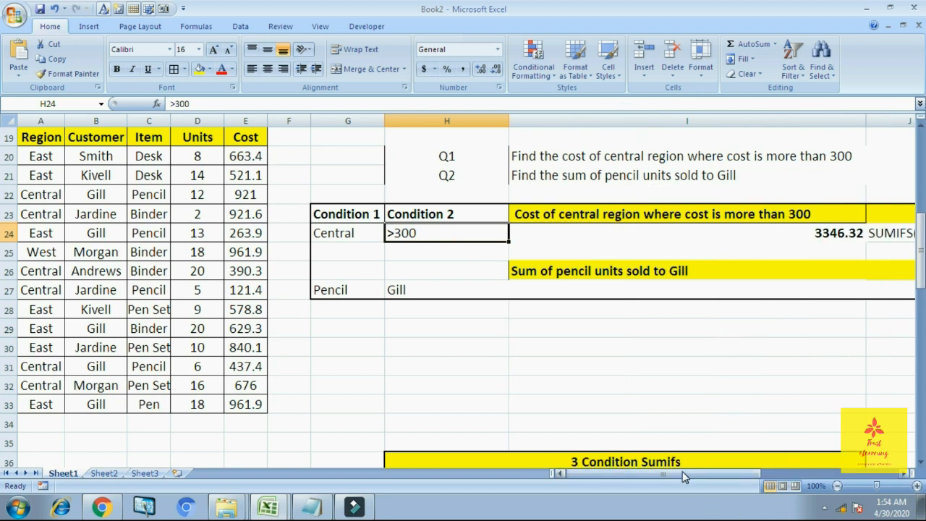
{"action": "left_click_drag", "start_coordinate": [866, 118], "coordinate": [577, 155]}
{"action": "left_click_drag", "start_coordinate": [579, 115], "coordinate": [664, 122]}
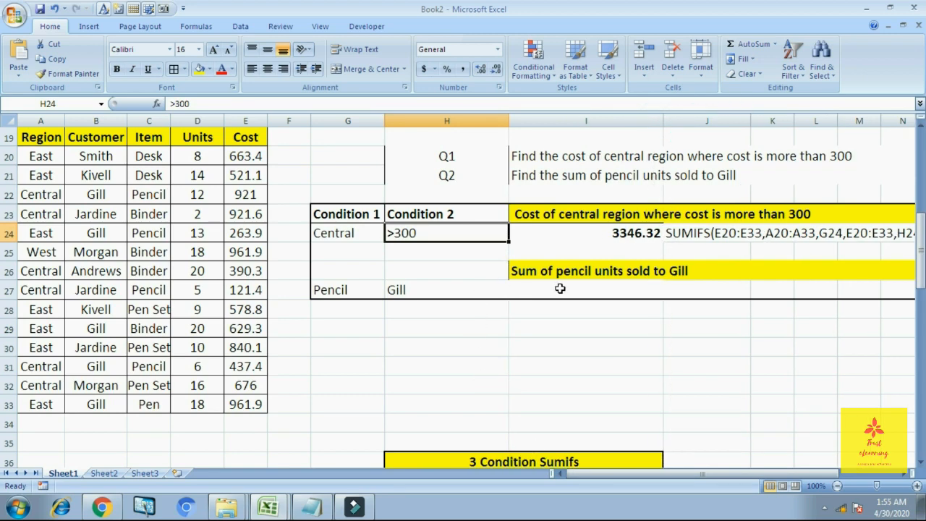
Read question Q2 and match it with the item condition in G27 and the customer condition in H27.
{"action": "left_click", "coordinate": [558, 288]}
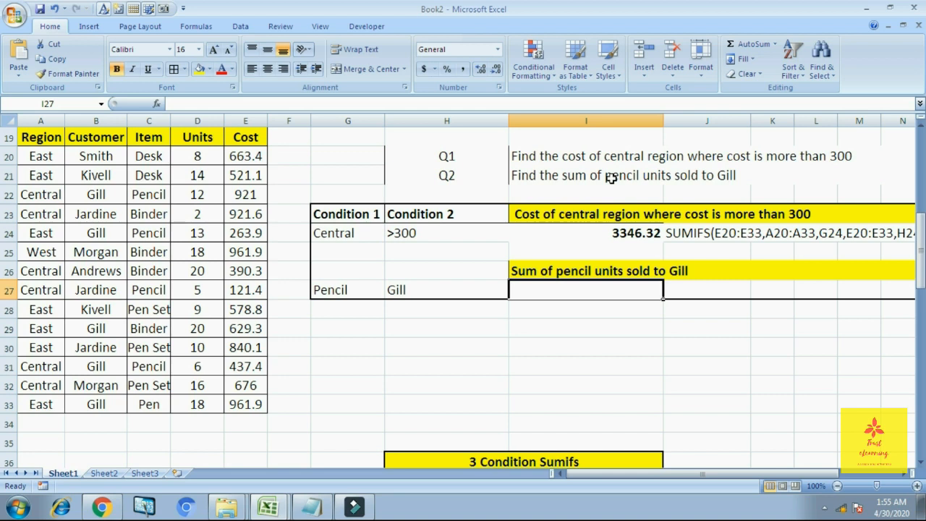
{"action": "left_click", "coordinate": [343, 288]}
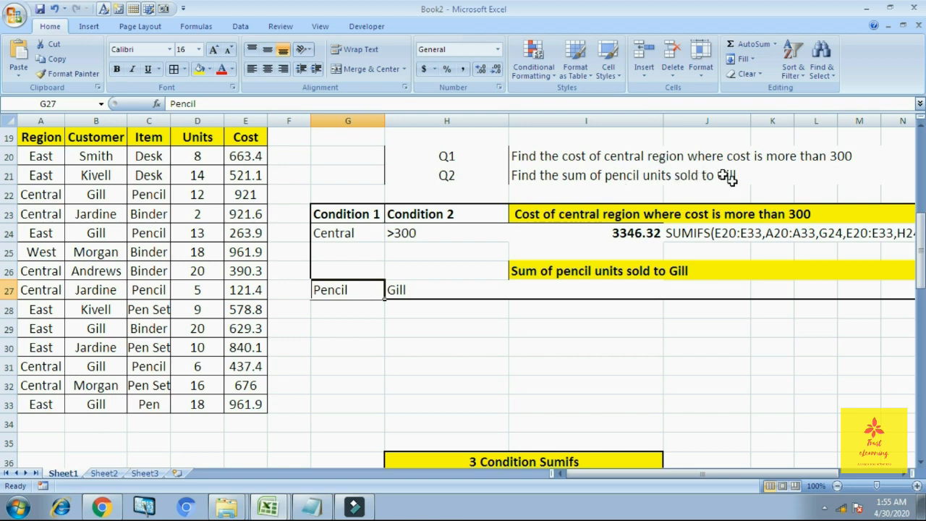
{"action": "left_click", "coordinate": [427, 292]}
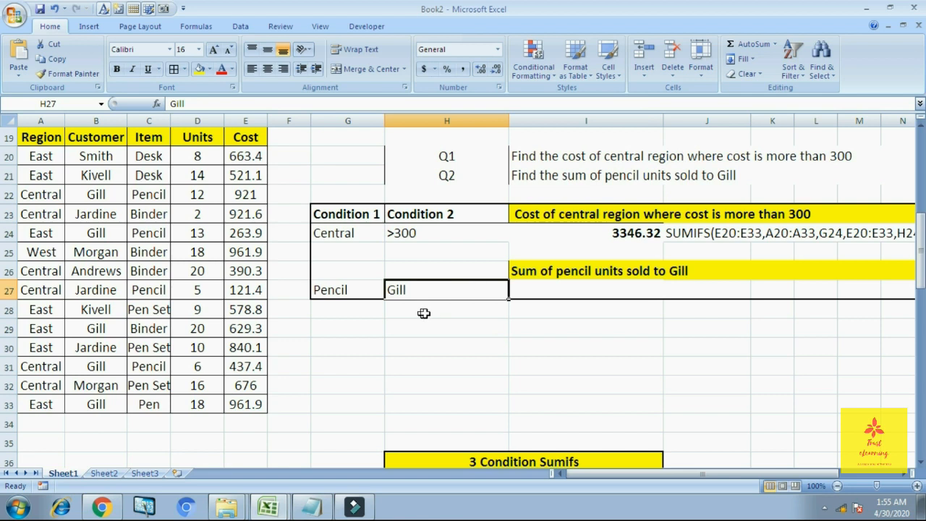
Start a SUMIFS formula in I27 for the sum of pencil units sold.
{"action": "left_click", "coordinate": [606, 290]}
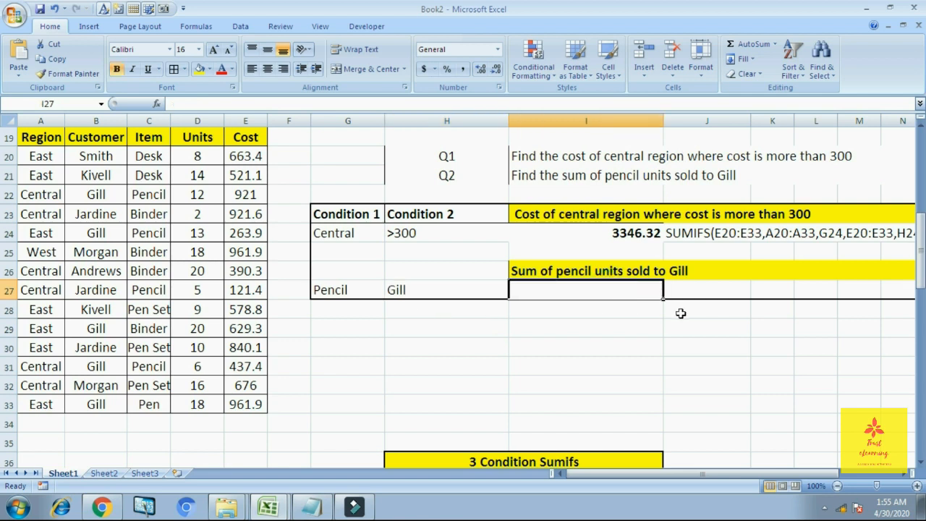
{"action": "type", "text": "+"}
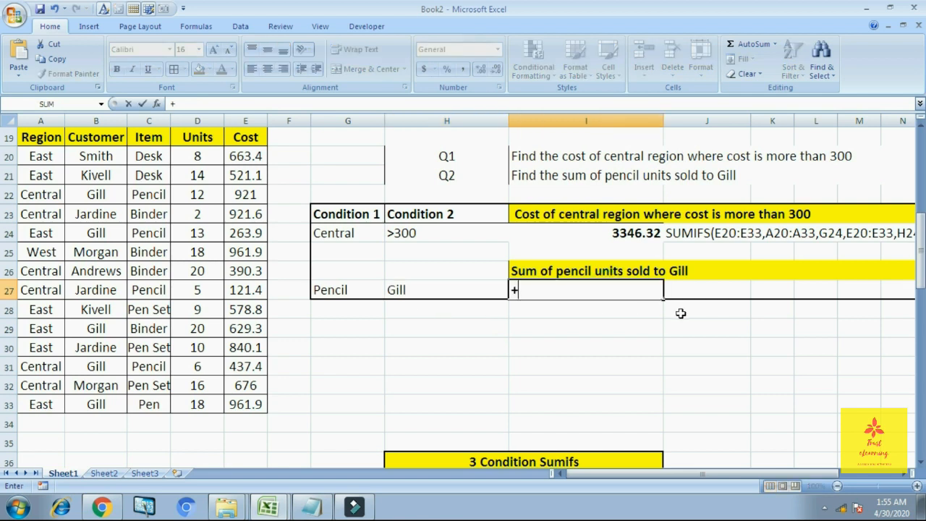
{"action": "type", "text": "sumifs"}
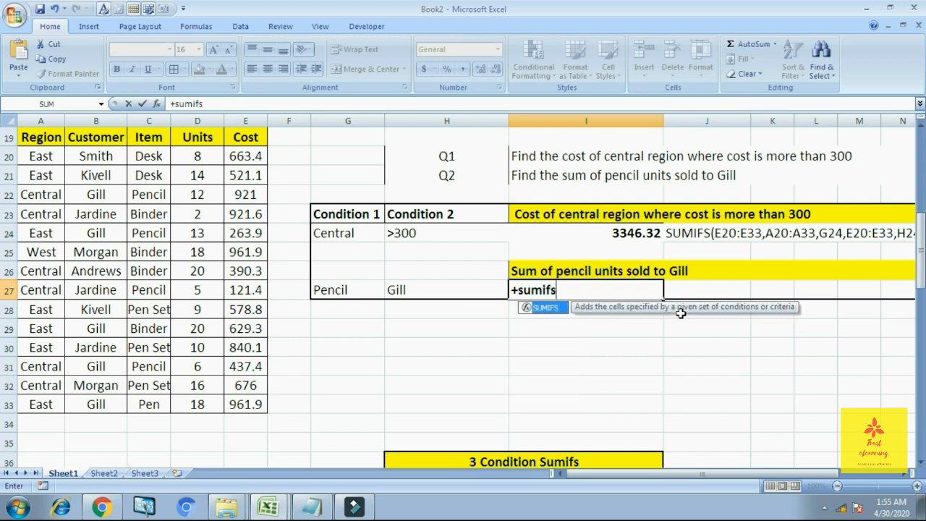
{"action": "type", "text": "("}
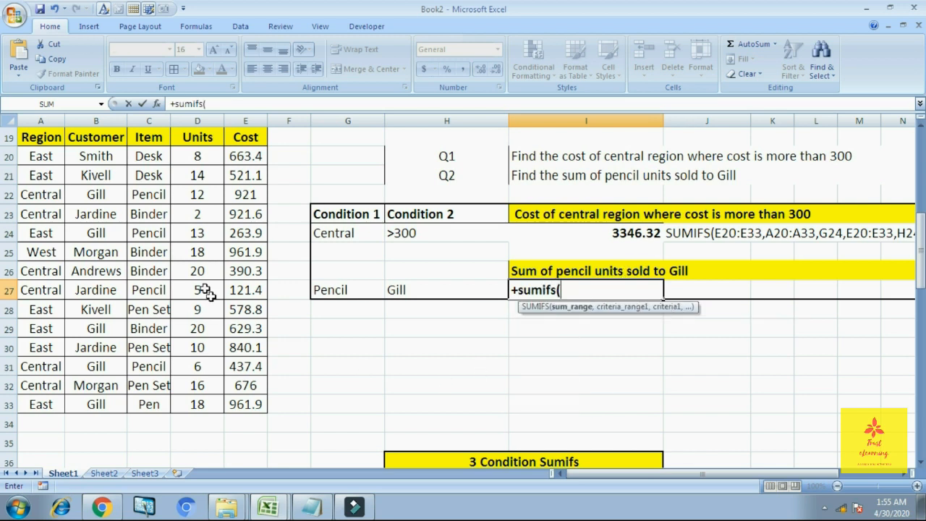
{"action": "left_click_drag", "start_coordinate": [246, 155], "coordinate": [246, 406]}
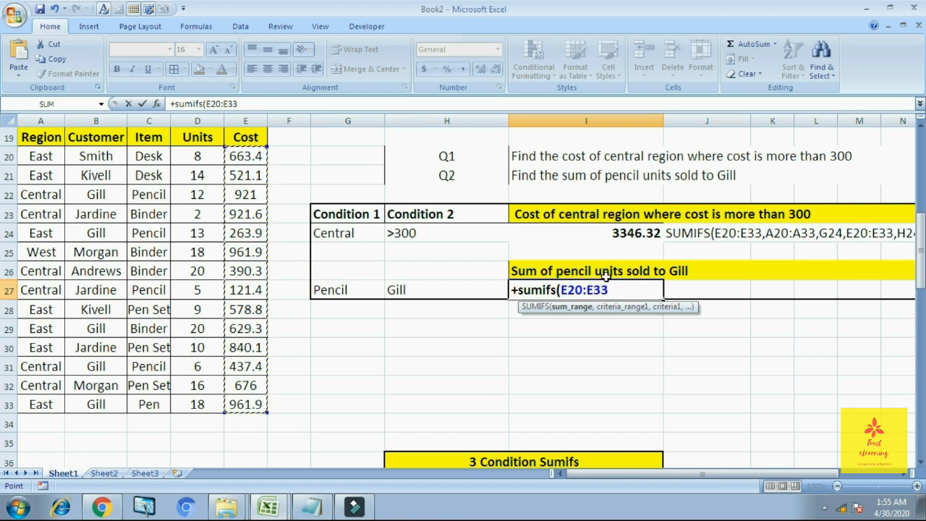
{"action": "key", "text": "BackSpace"}
{"action": "key", "text": "BackSpace"}
{"action": "key", "text": "BackSpace"}
{"action": "key", "text": "BackSpace"}
{"action": "key", "text": "BackSpace"}
{"action": "key", "text": "BackSpace"}
{"action": "key", "text": "BackSpace"}
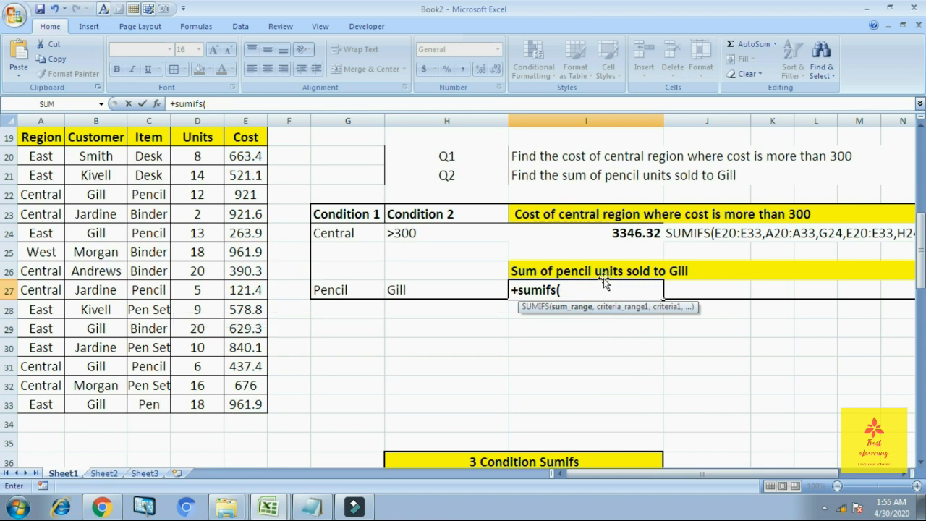
Set the Units values D20:D33 as the sum range and the Item values C20:C33 as the first criteria range in I27.
{"action": "left_click_drag", "start_coordinate": [191, 154], "coordinate": [217, 409]}
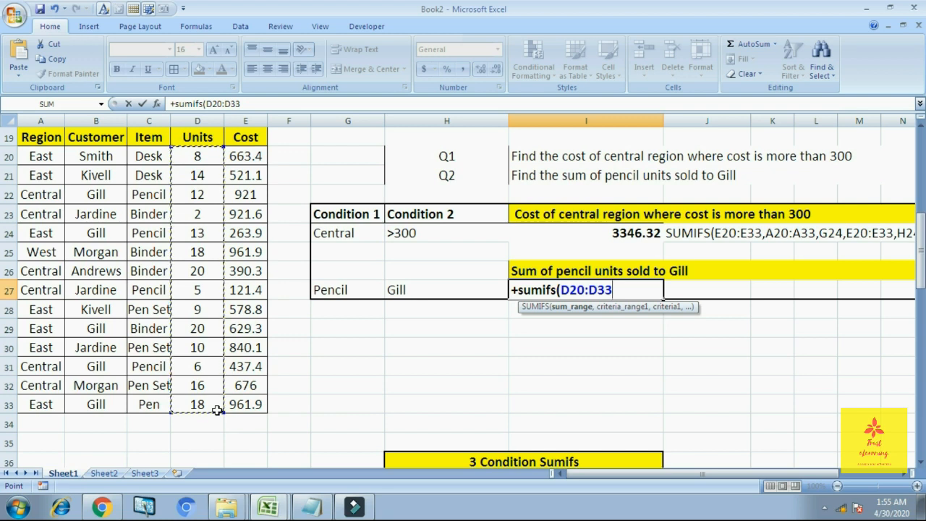
{"action": "type", "text": ","}
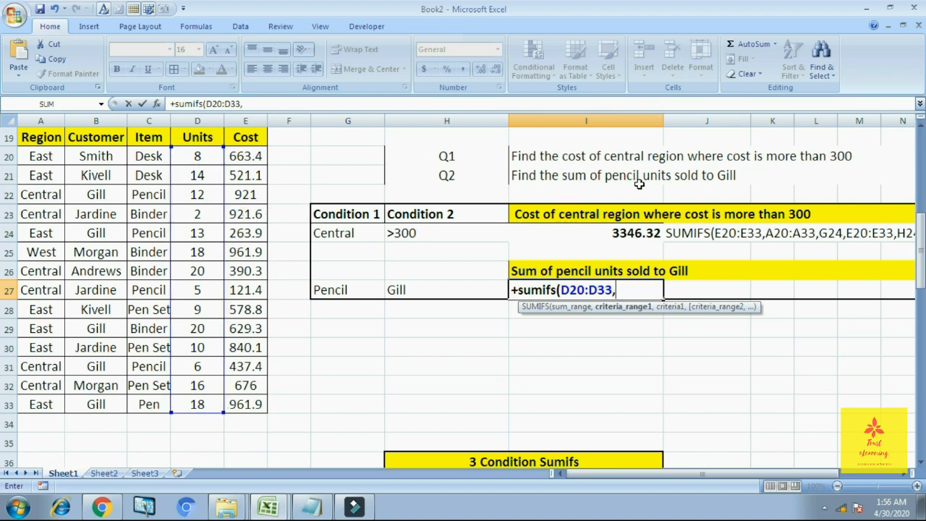
{"action": "left_click_drag", "start_coordinate": [139, 160], "coordinate": [161, 409]}
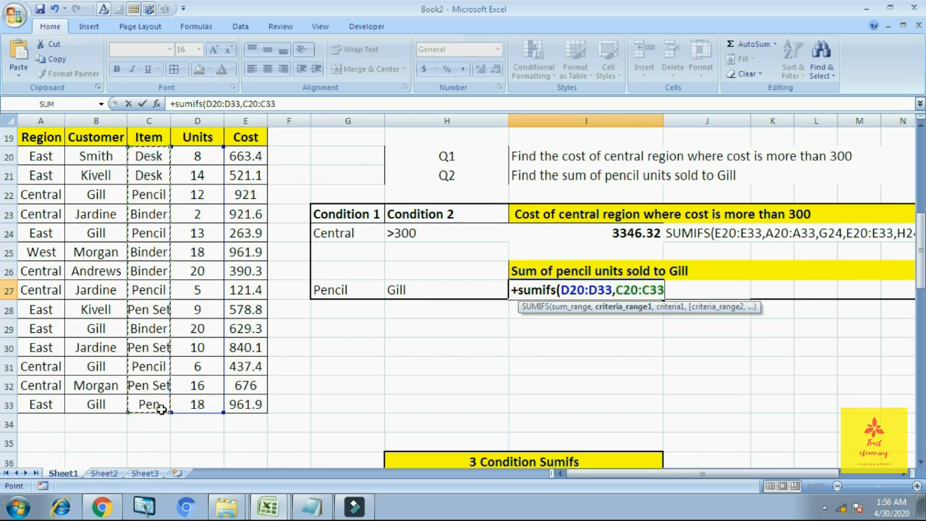
Set the item condition in G27 as the first criterion of the SUMIFS formula in I27.
{"action": "type", "text": ","}
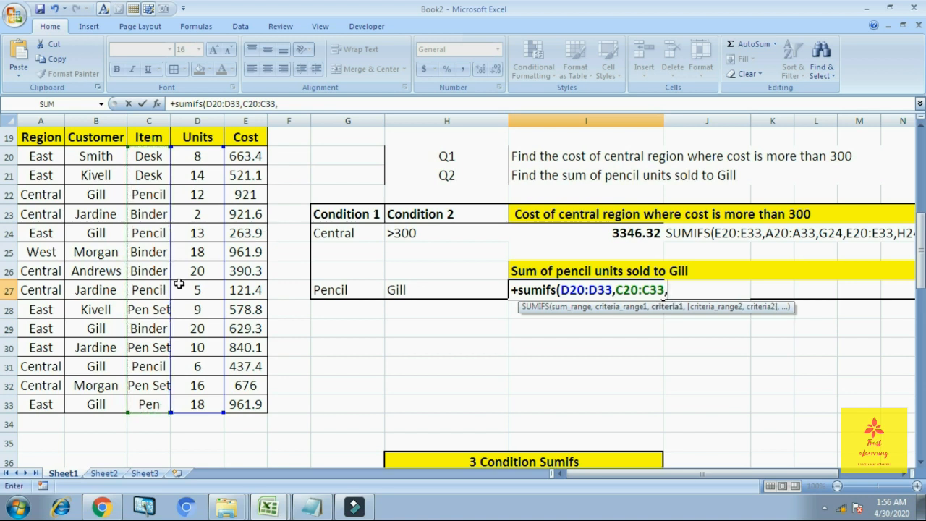
{"action": "left_click", "coordinate": [334, 295]}
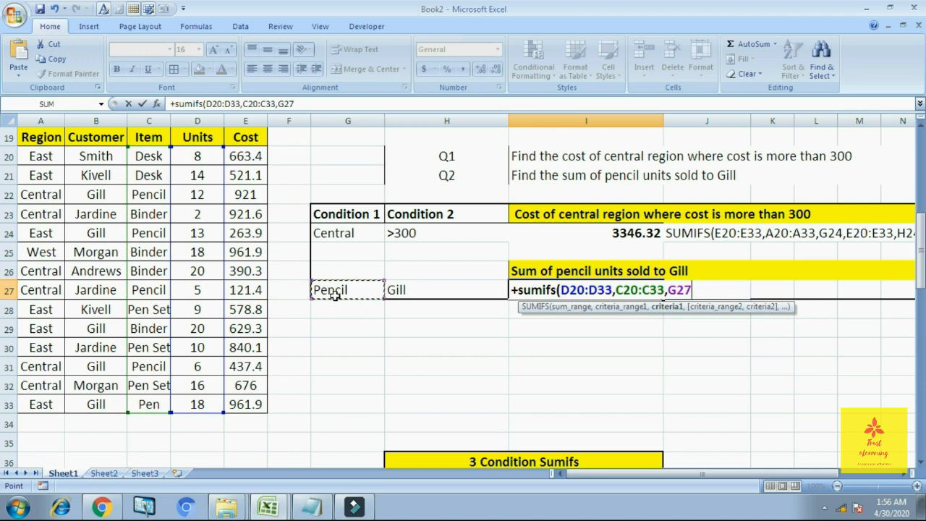
{"action": "type", "text": ","}
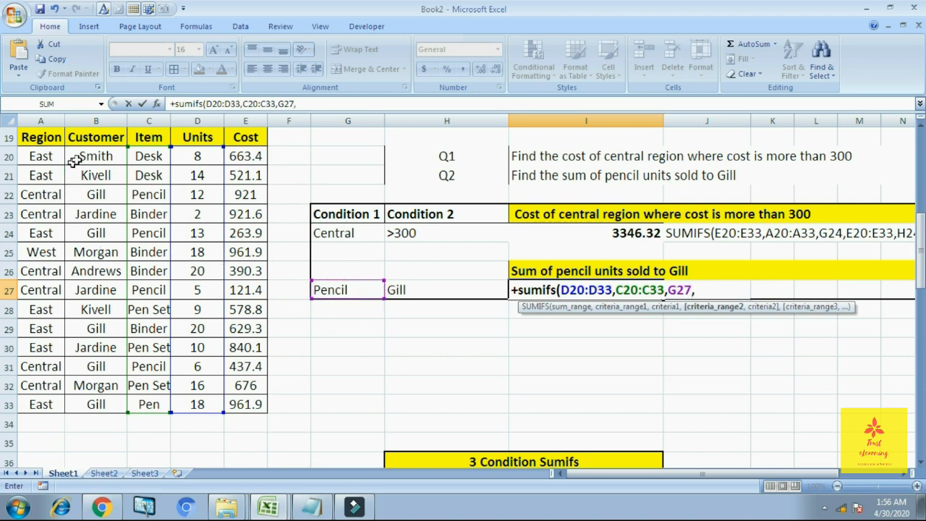
Add the Customer values B20:B33 as the second criteria range with H27 as its criterion, and complete the formula in I27.
{"action": "left_click_drag", "start_coordinate": [94, 154], "coordinate": [113, 404]}
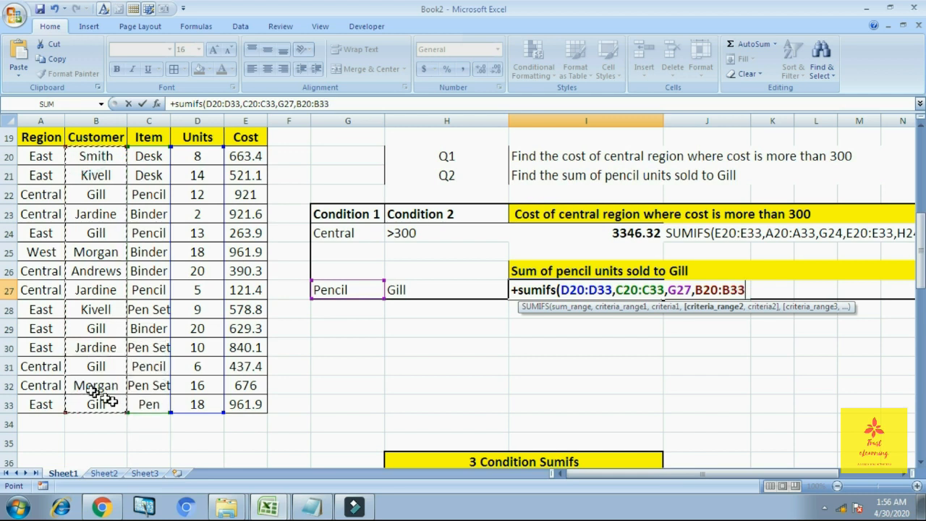
{"action": "type", "text": ","}
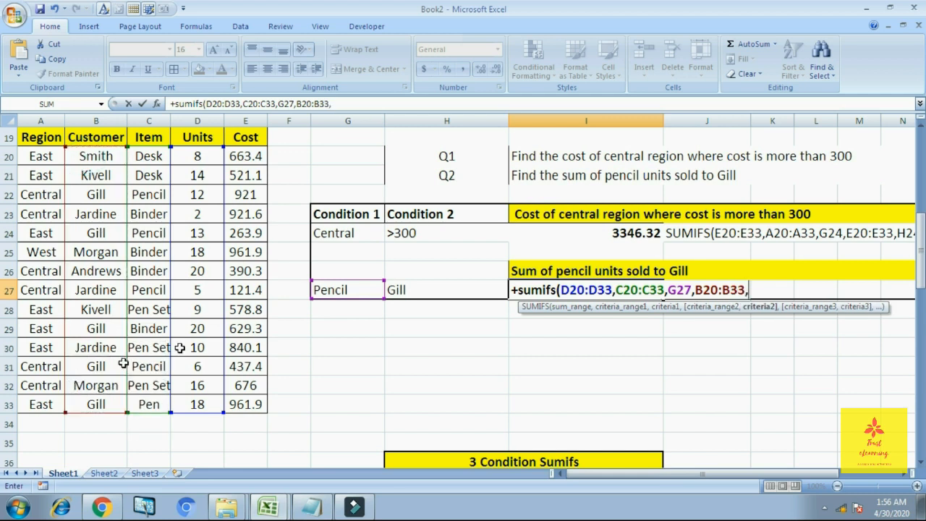
{"action": "left_click", "coordinate": [429, 285]}
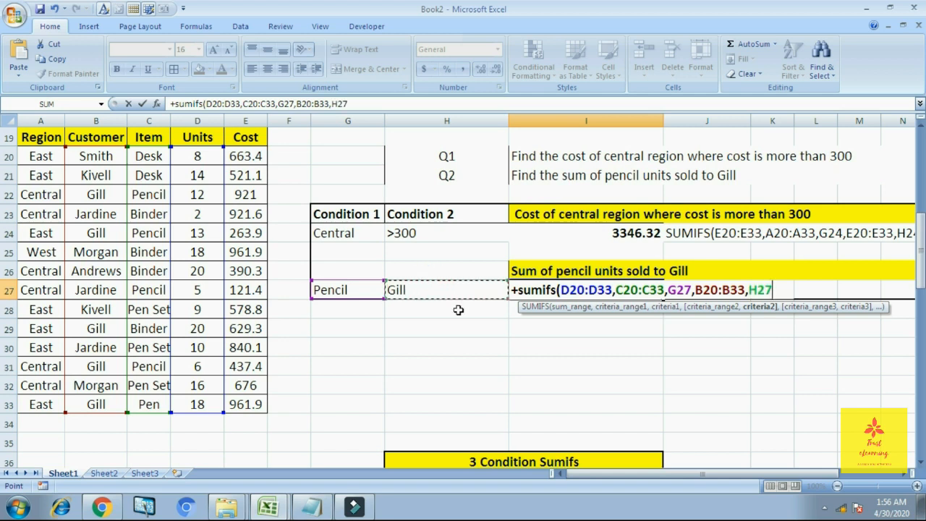
{"action": "type", "text": ")"}
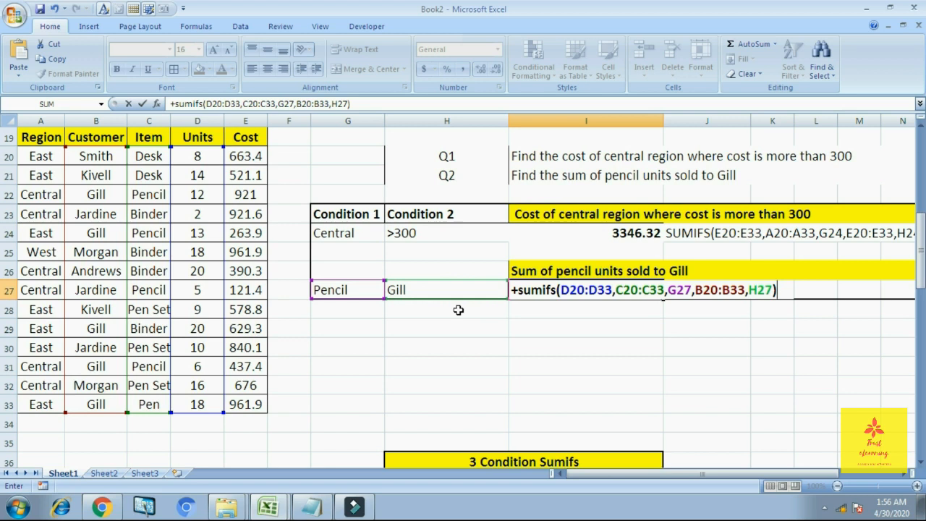
{"action": "key", "text": "Return"}
{"action": "key", "text": "Up"}
{"action": "key", "text": "Down"}
{"action": "key", "text": "Down"}
{"action": "key", "text": "Left"}
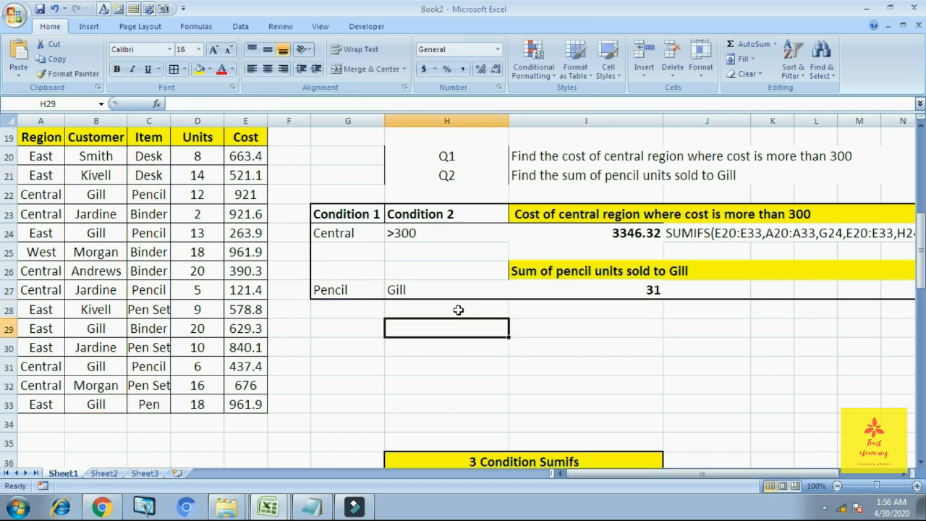
{"action": "key", "text": "Left"}
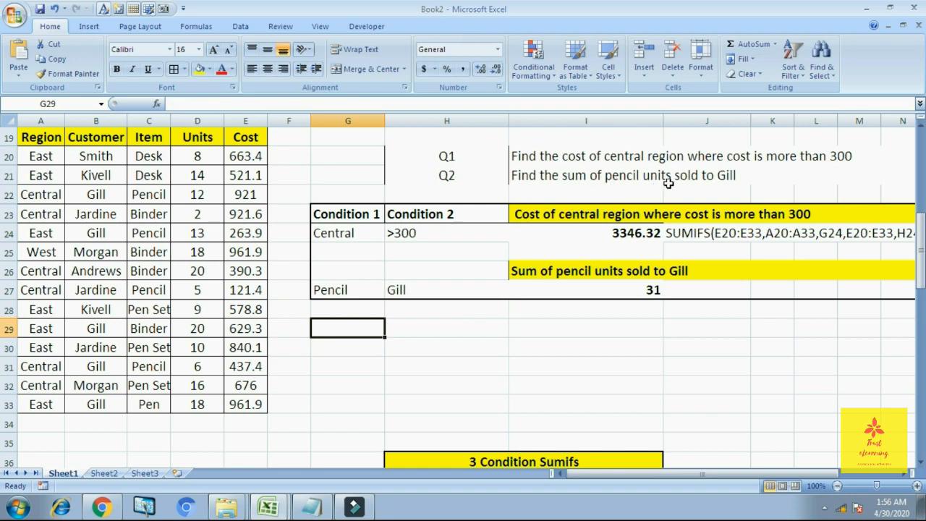
Highlight the matching pencil sales in A22:E22, A24:E24 and A31:E31 together, and check their units against the result in I27.
{"action": "left_click", "coordinate": [154, 196]}
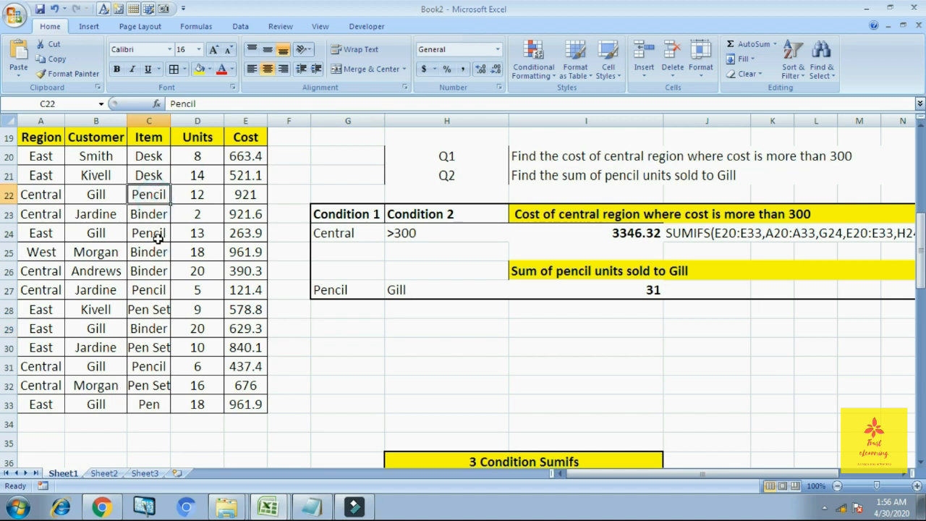
{"action": "left_click_drag", "start_coordinate": [58, 194], "coordinate": [225, 194]}
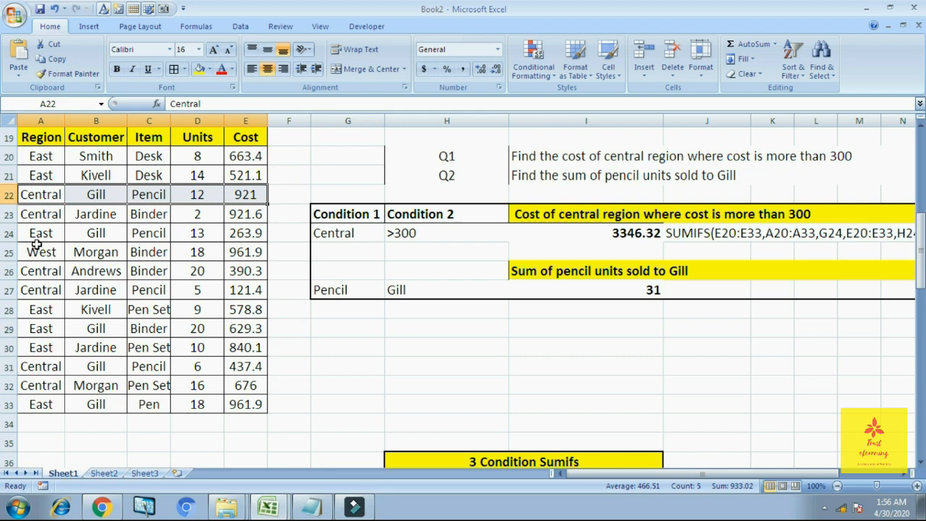
{"action": "left_click_drag", "start_coordinate": [35, 233], "coordinate": [243, 233]}
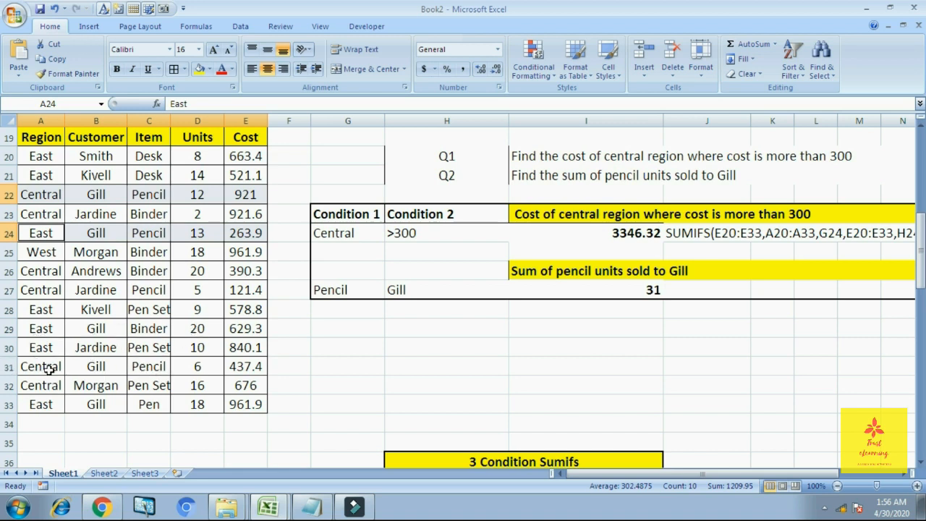
{"action": "left_click_drag", "start_coordinate": [51, 367], "coordinate": [257, 359]}
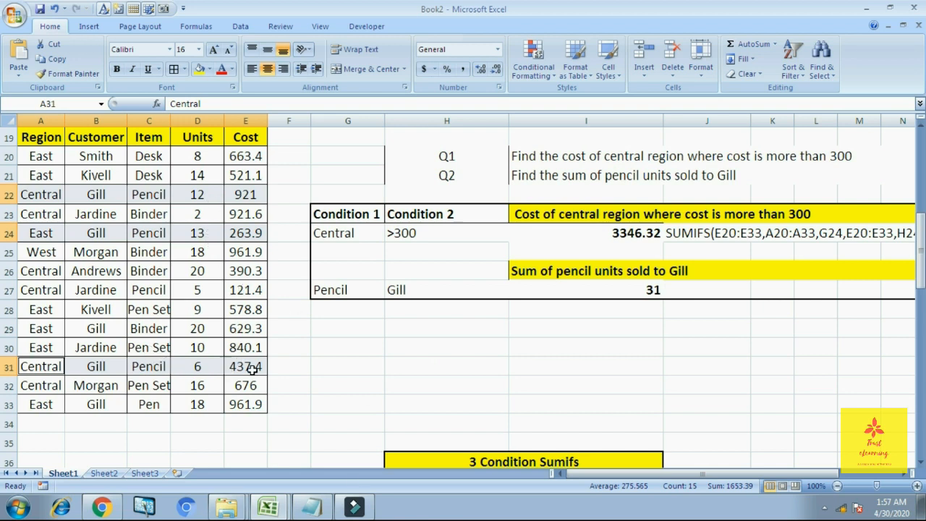
{"action": "left_click", "coordinate": [653, 293]}
{"action": "left_click", "coordinate": [513, 388]}
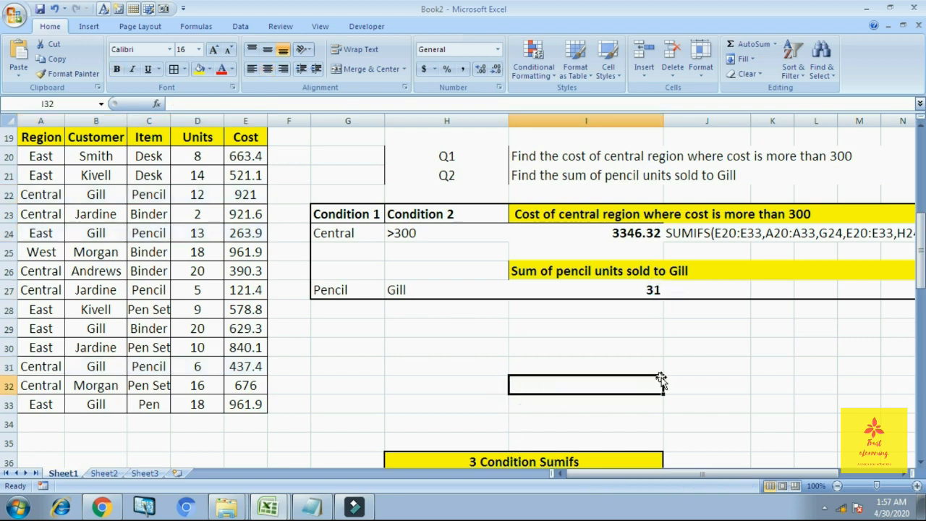
Read question Q3 in the 3 Condition Sumifs section and match it with the item, customer and region conditions in G44:I44.
{"action": "left_click", "coordinate": [453, 348]}
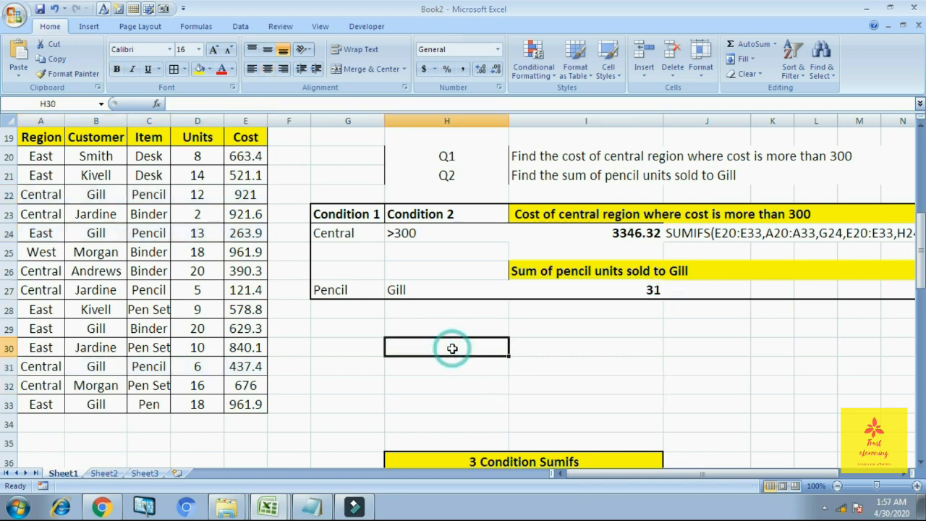
{"action": "scroll", "coordinate": [452, 349], "scroll_direction": "down", "scroll_amount": 2}
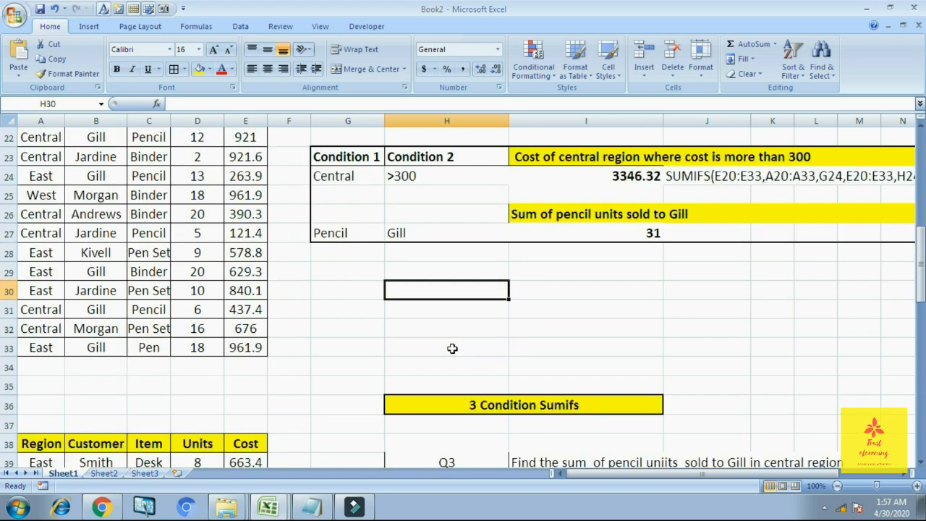
{"action": "scroll", "coordinate": [448, 348], "scroll_direction": "down", "scroll_amount": 2}
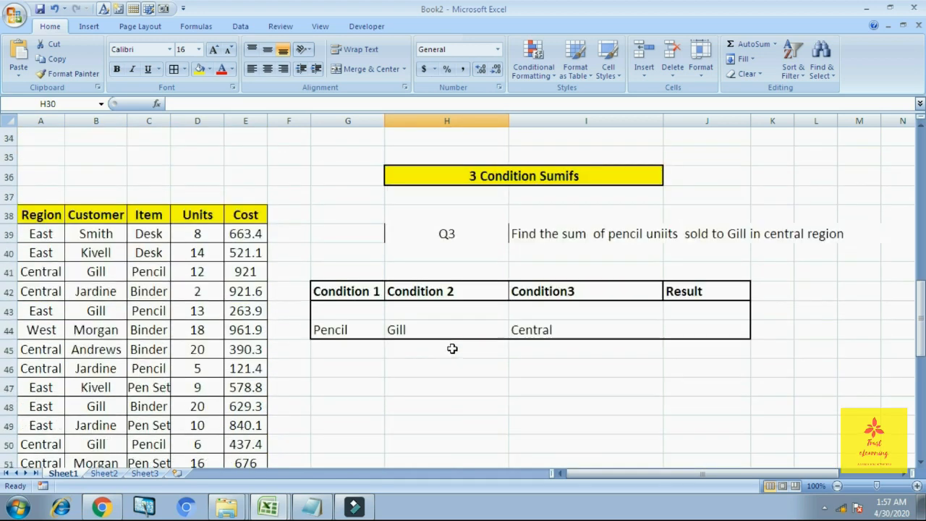
{"action": "left_click", "coordinate": [546, 233]}
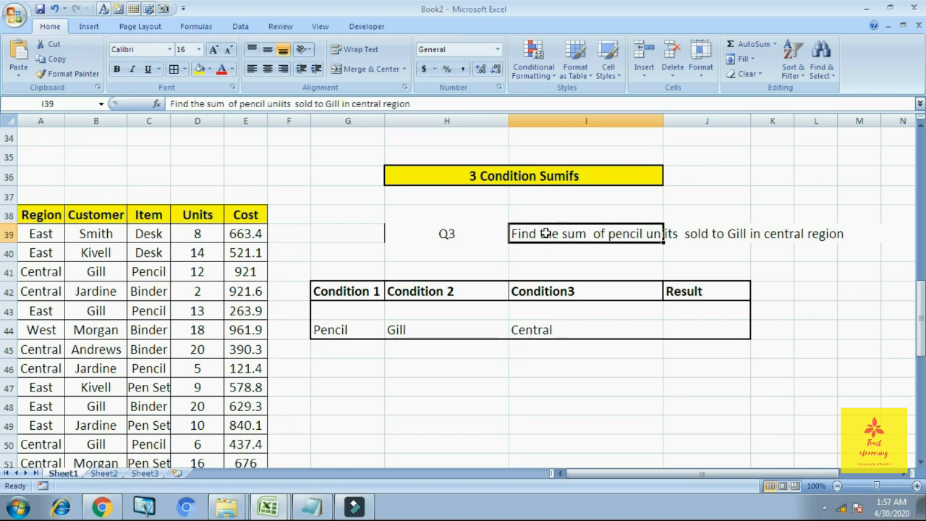
{"action": "left_click", "coordinate": [544, 420]}
{"action": "scroll", "coordinate": [188, 391], "scroll_direction": "down", "scroll_amount": 1}
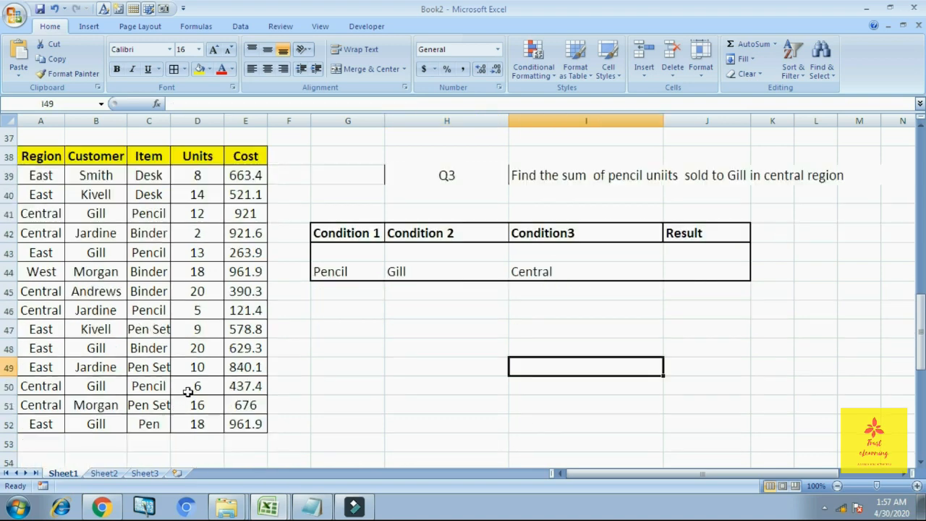
{"action": "scroll", "coordinate": [239, 376], "scroll_direction": "up", "scroll_amount": 1}
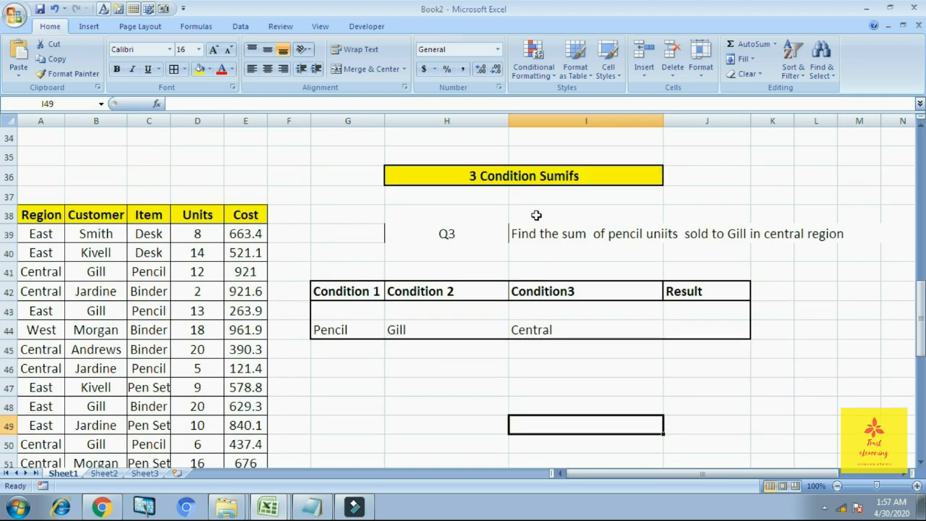
{"action": "scroll", "coordinate": [537, 215], "scroll_direction": "down", "scroll_amount": 1}
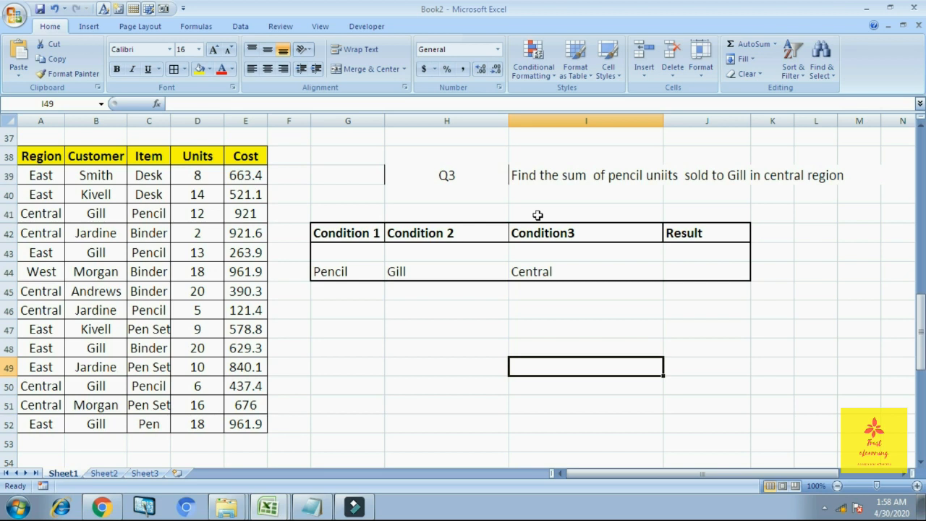
Start a SUMIFS formula in the Result cell J44.
{"action": "left_click", "coordinate": [693, 267]}
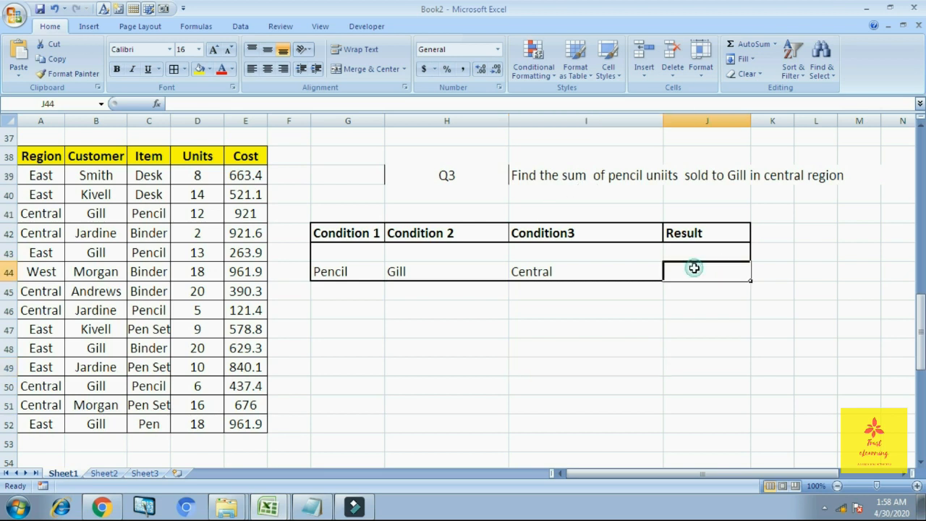
{"action": "type", "text": "="}
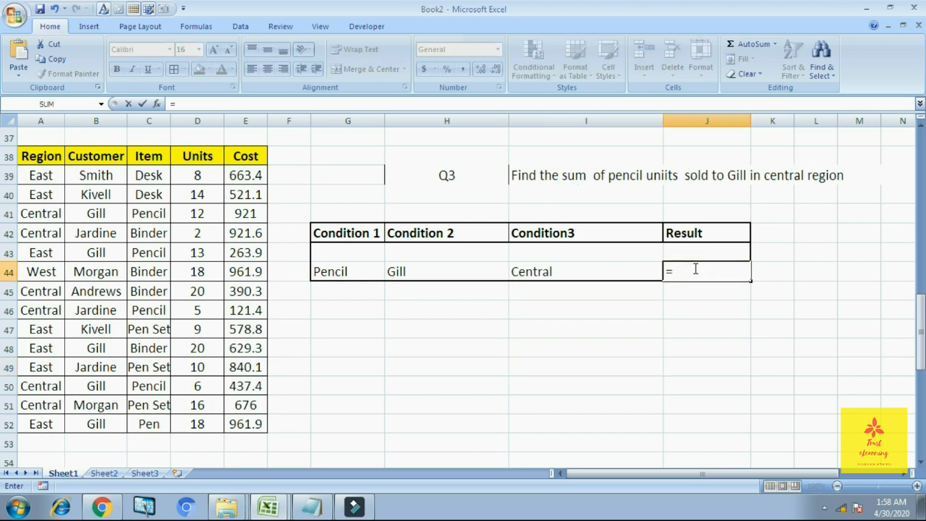
{"action": "type", "text": "sumf"}
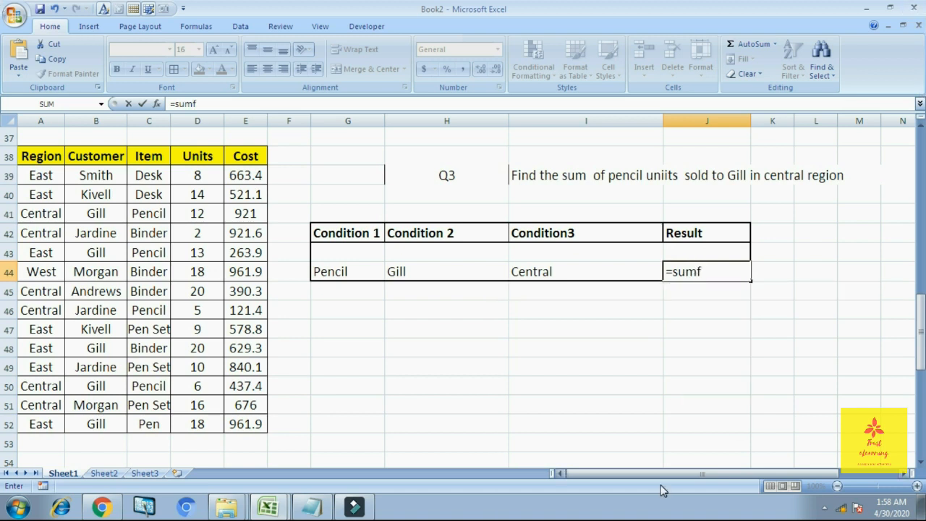
{"action": "key", "text": "BackSpace"}
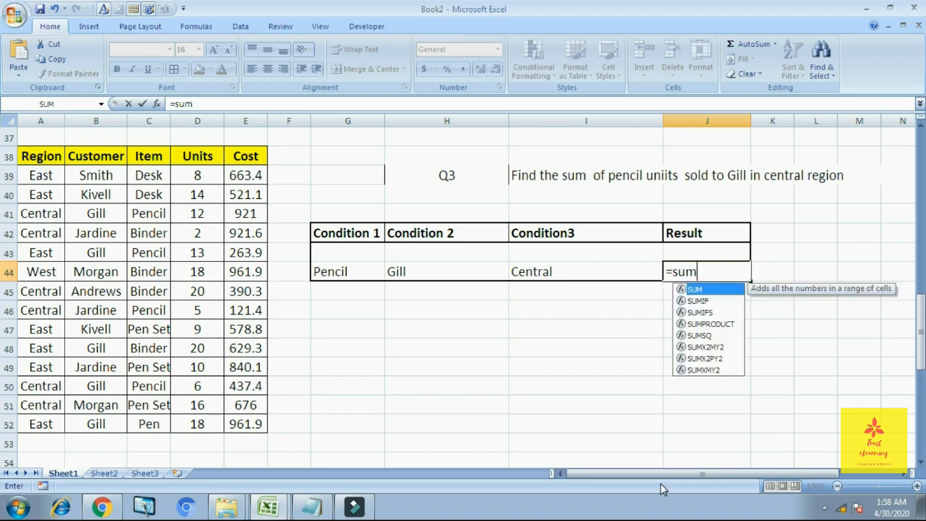
{"action": "type", "text": "ifs("}
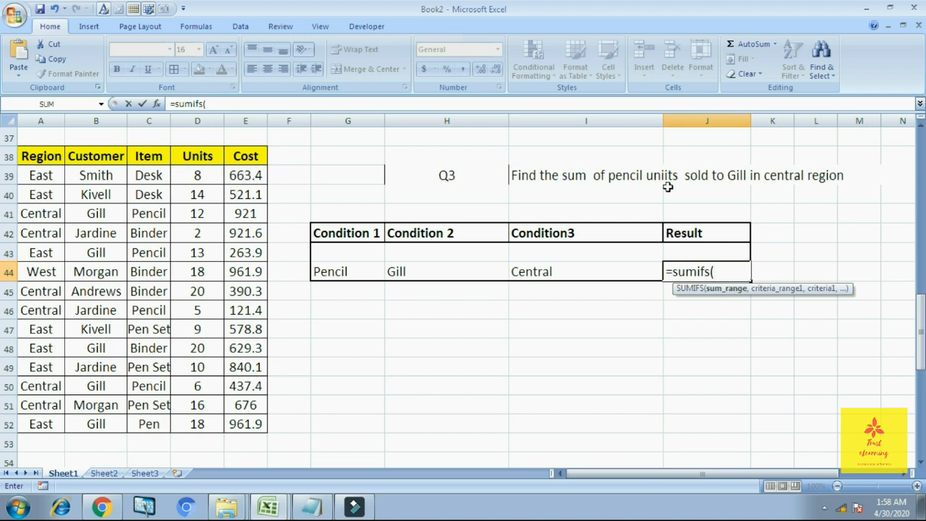
Set the Units values D39:D52 as the sum range and the Item values C39:C52 with criterion G44 as the first condition.
{"action": "left_click_drag", "start_coordinate": [206, 177], "coordinate": [210, 427]}
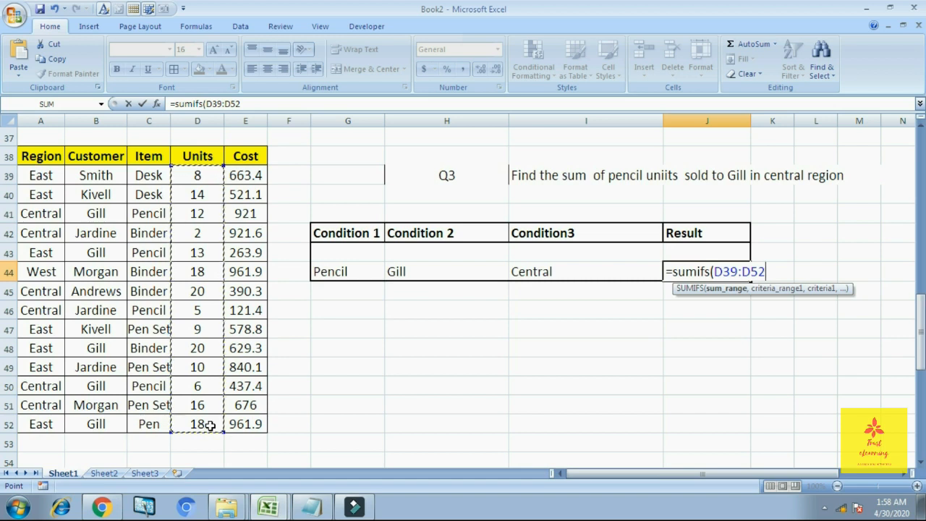
{"action": "type", "text": ","}
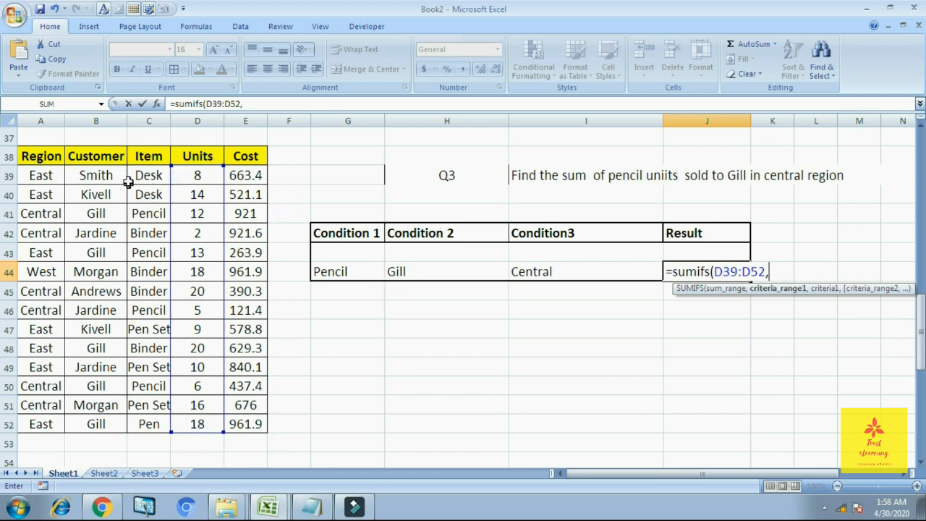
{"action": "left_click_drag", "start_coordinate": [144, 178], "coordinate": [160, 426]}
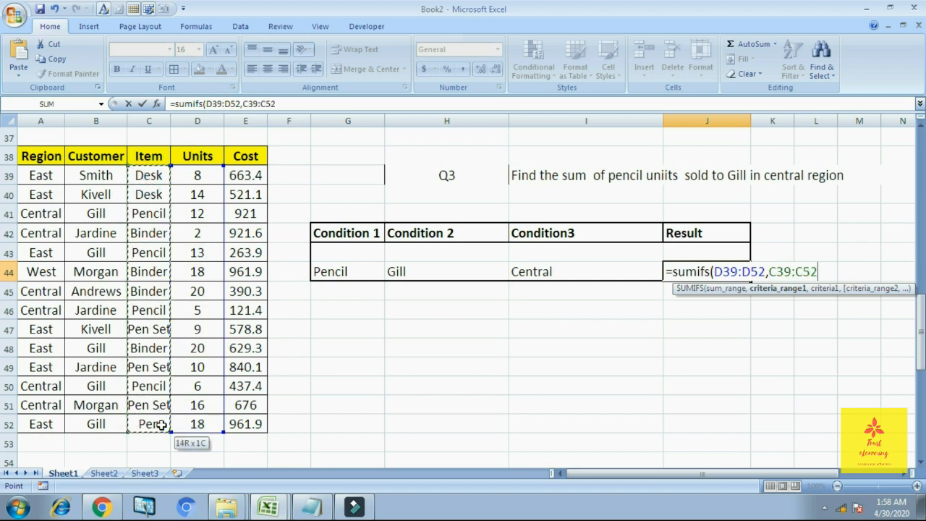
{"action": "type", "text": ","}
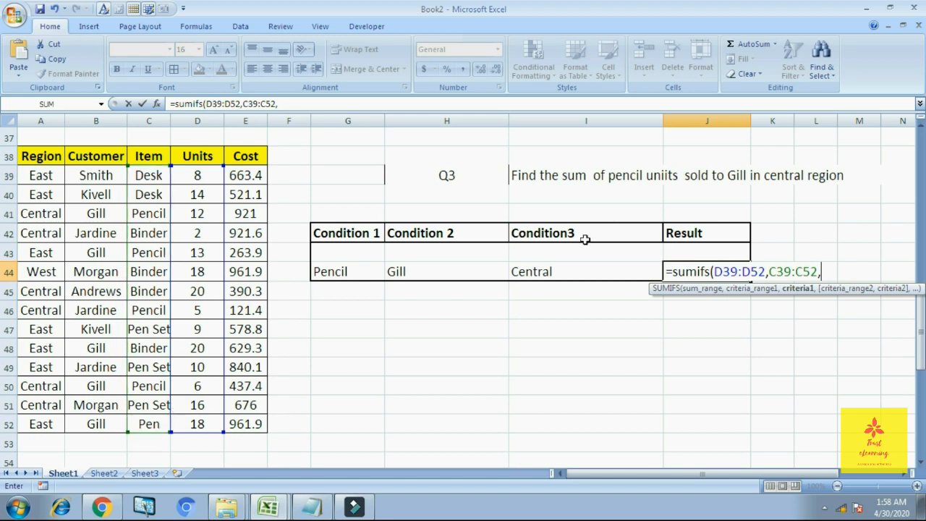
{"action": "left_click", "coordinate": [349, 277]}
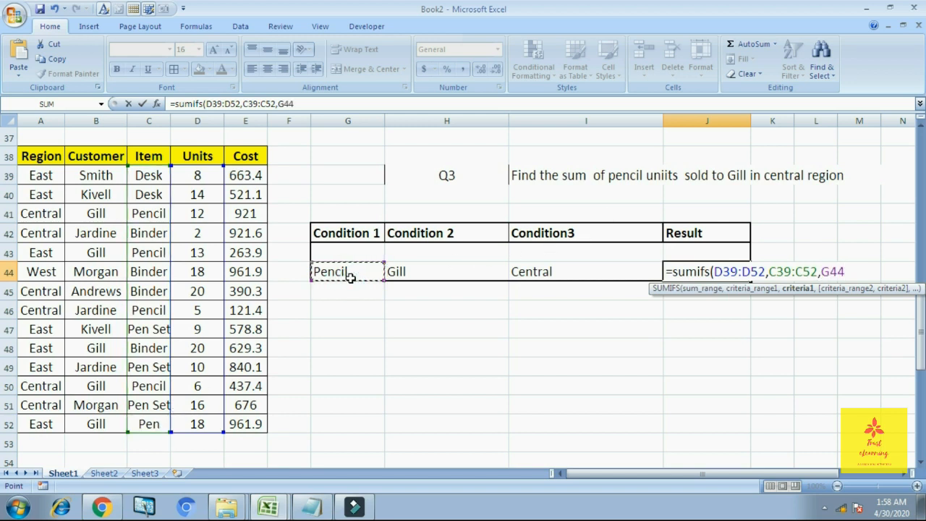
{"action": "type", "text": ","}
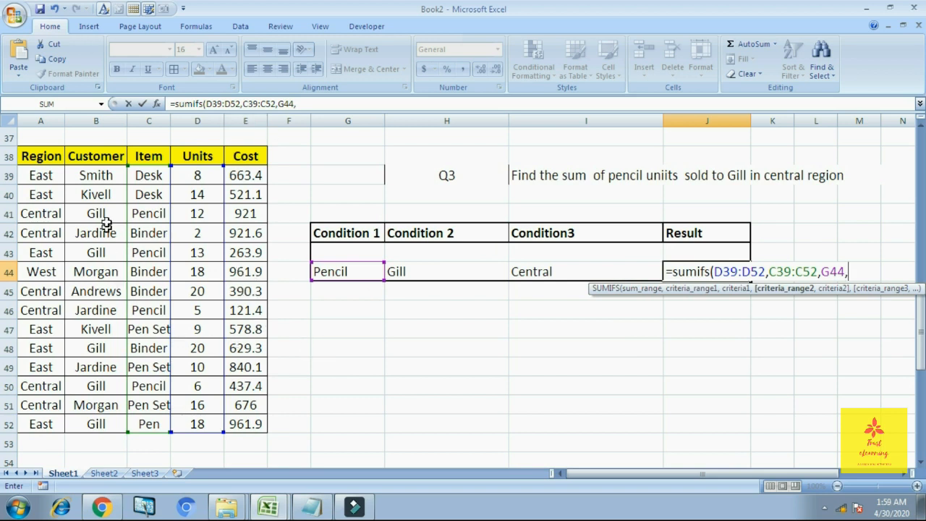
Add the Customer values B39:B52 as the second criteria range with H44 as its criterion in J44.
{"action": "left_click_drag", "start_coordinate": [96, 178], "coordinate": [117, 422]}
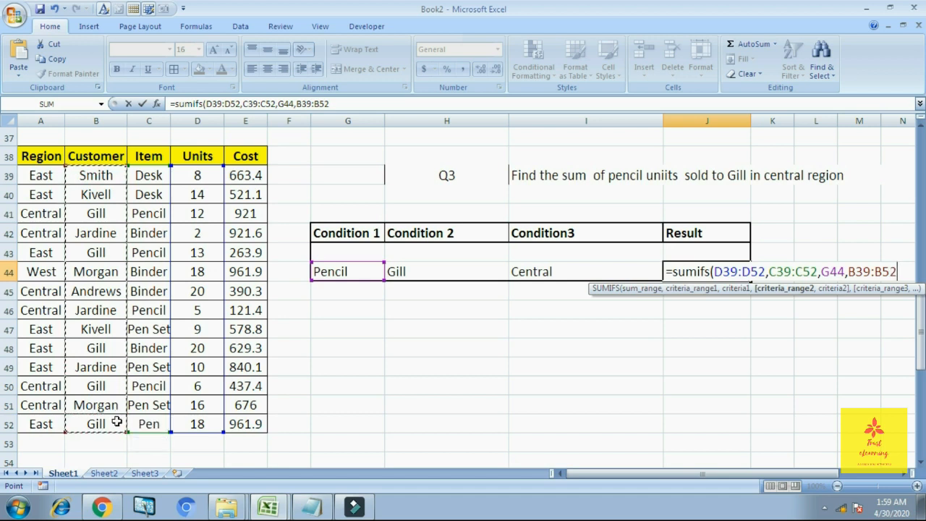
{"action": "type", "text": ","}
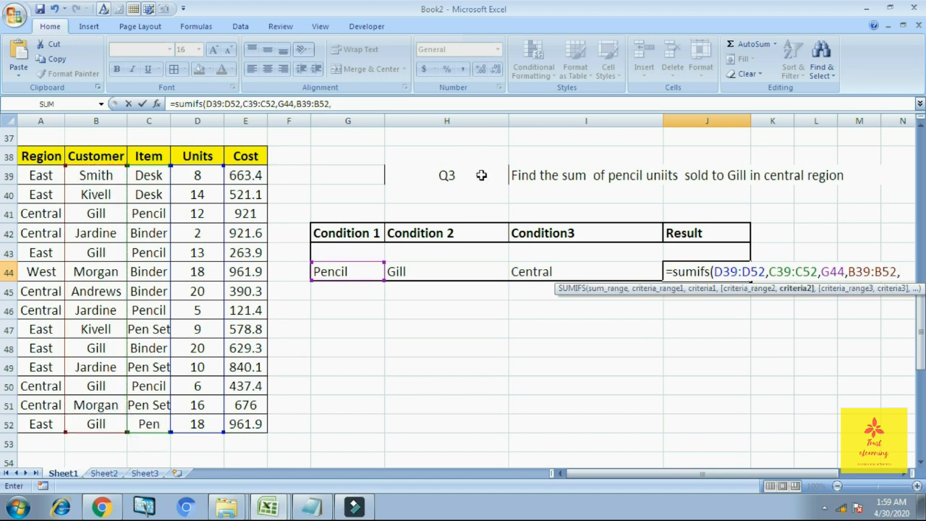
{"action": "left_click", "coordinate": [418, 279]}
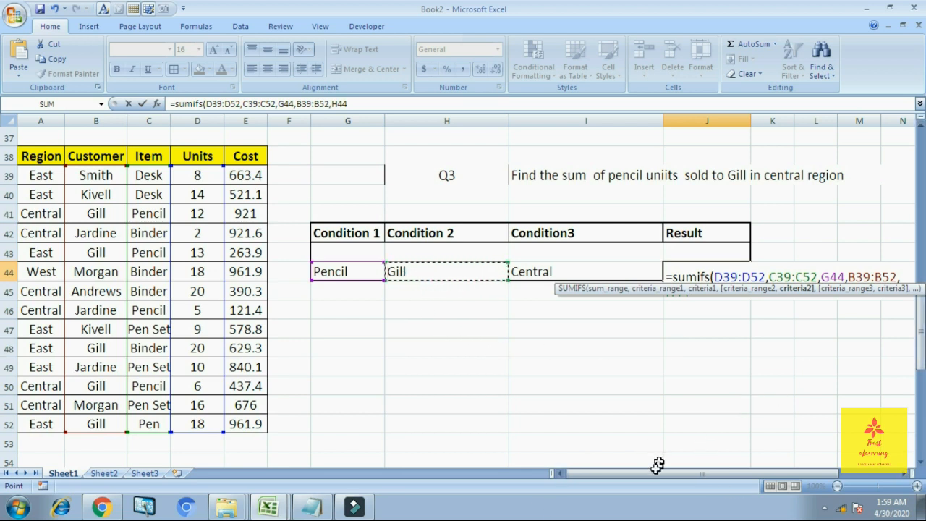
Add the Region values A39:A52 with criterion I44 as the third condition and complete the SUMIFS formula in J44.
{"action": "left_click_drag", "start_coordinate": [655, 473], "coordinate": [689, 472]}
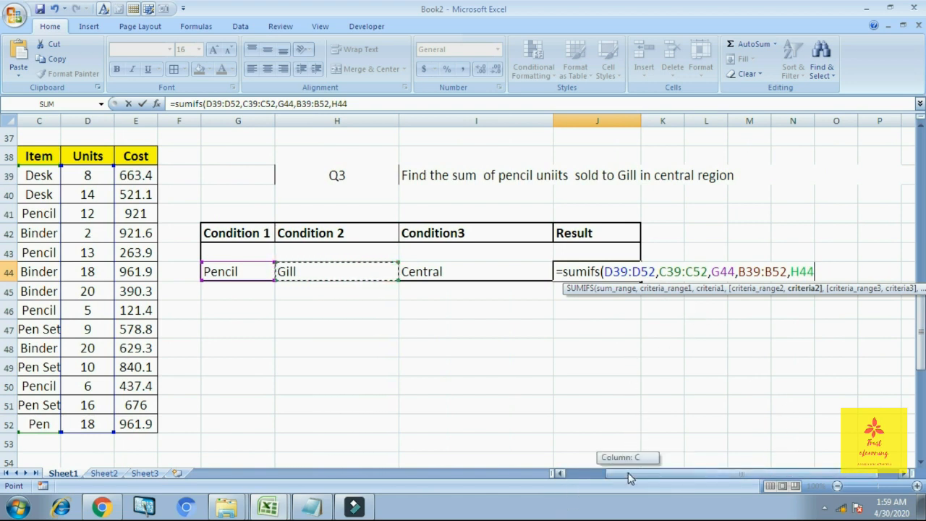
{"action": "left_click_drag", "start_coordinate": [628, 473], "coordinate": [595, 472]}
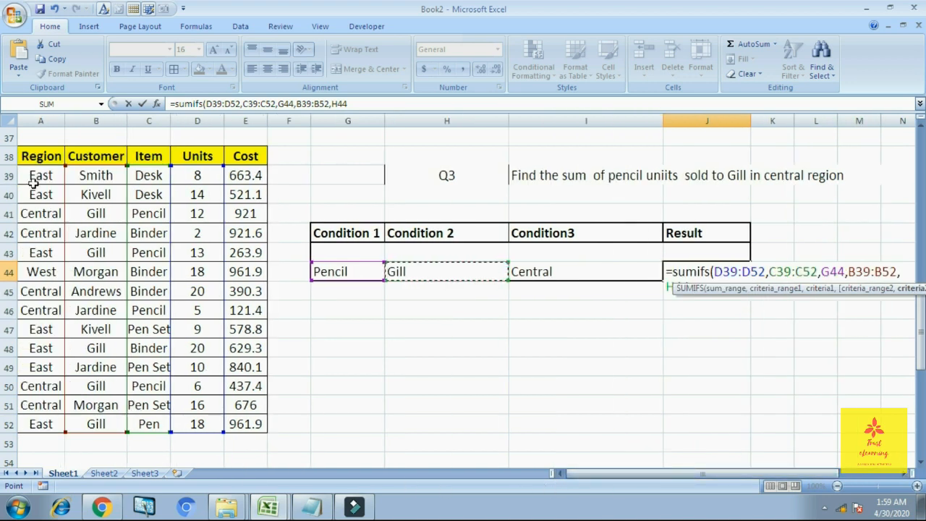
{"action": "type", "text": ","}
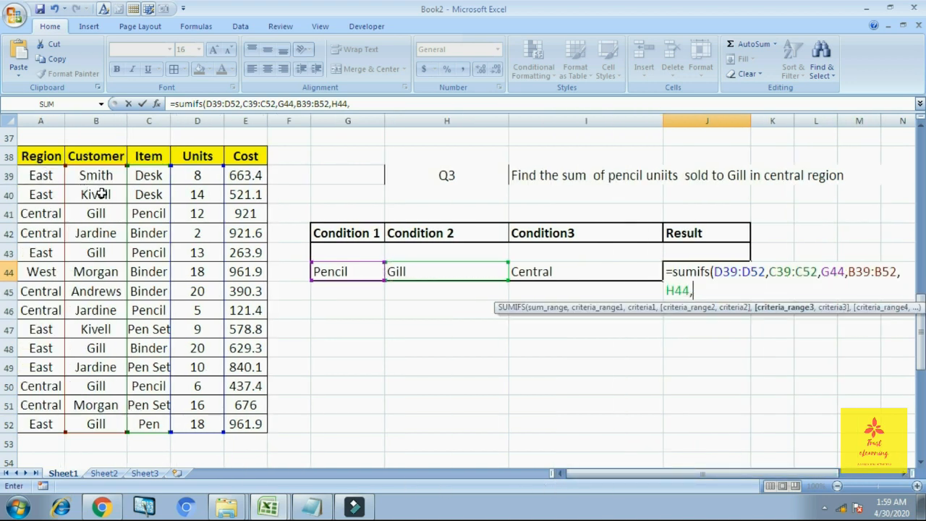
{"action": "left_click_drag", "start_coordinate": [39, 174], "coordinate": [36, 420]}
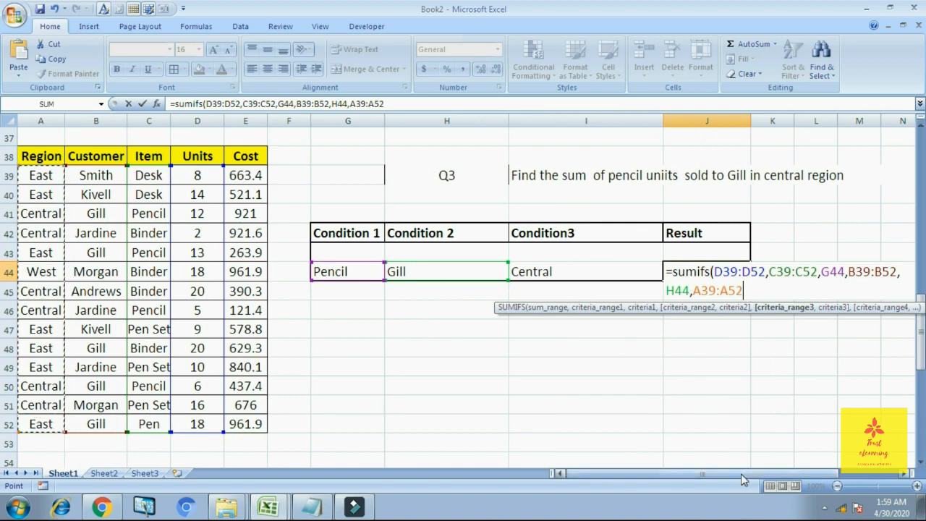
{"action": "type", "text": ","}
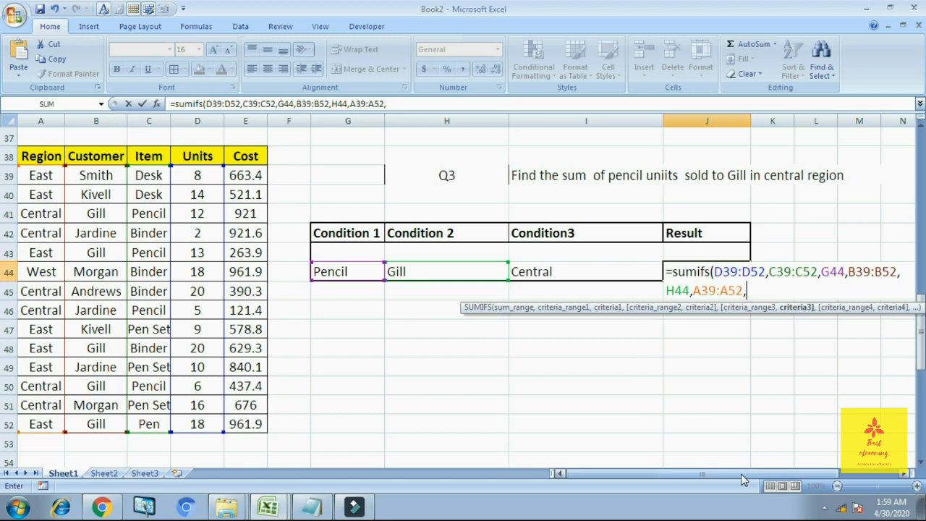
{"action": "left_click_drag", "start_coordinate": [740, 474], "coordinate": [771, 484]}
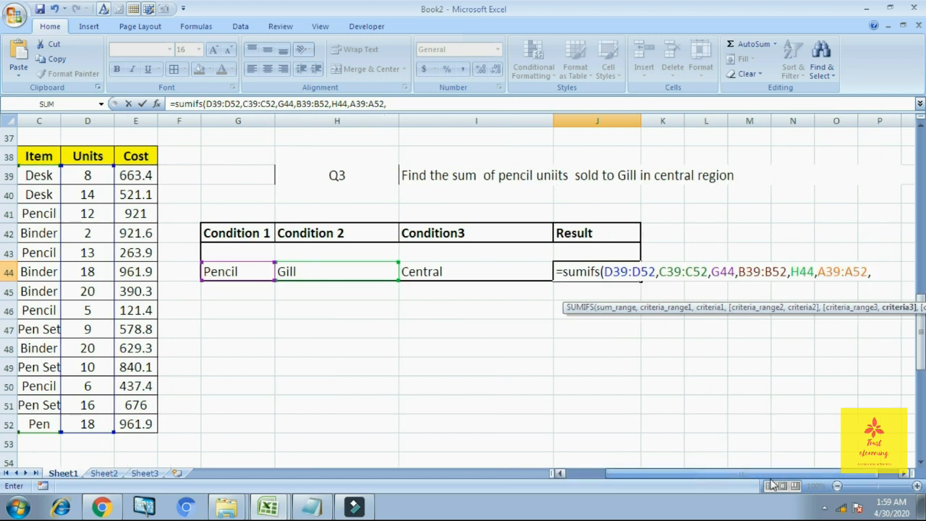
{"action": "left_click", "coordinate": [492, 274]}
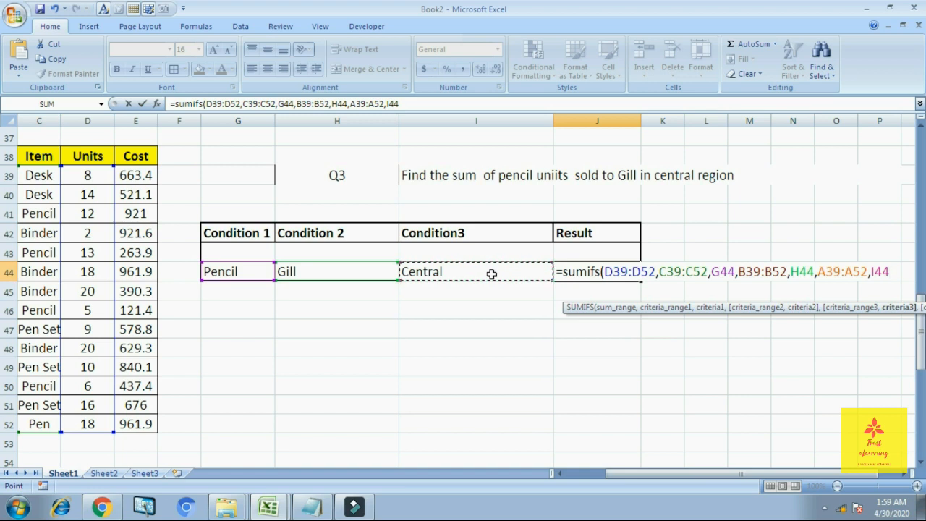
{"action": "type", "text": ")"}
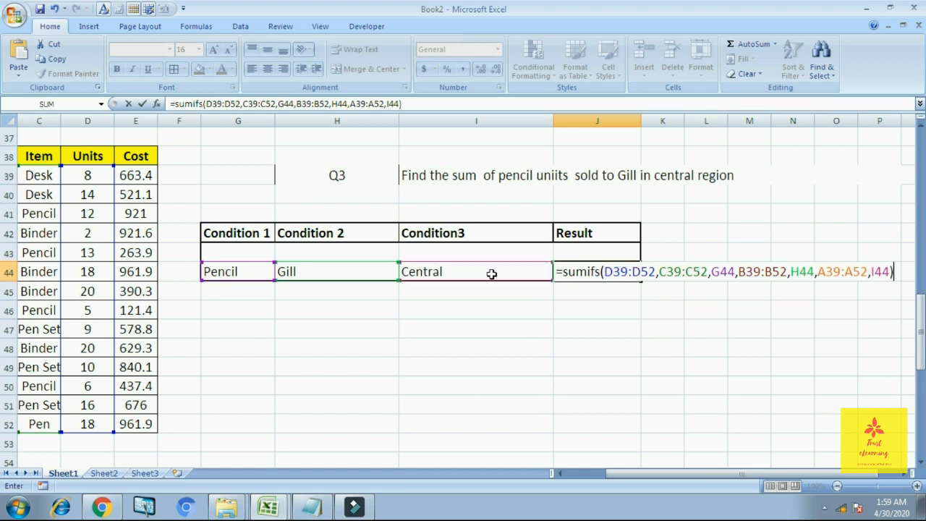
{"action": "key", "text": "Return"}
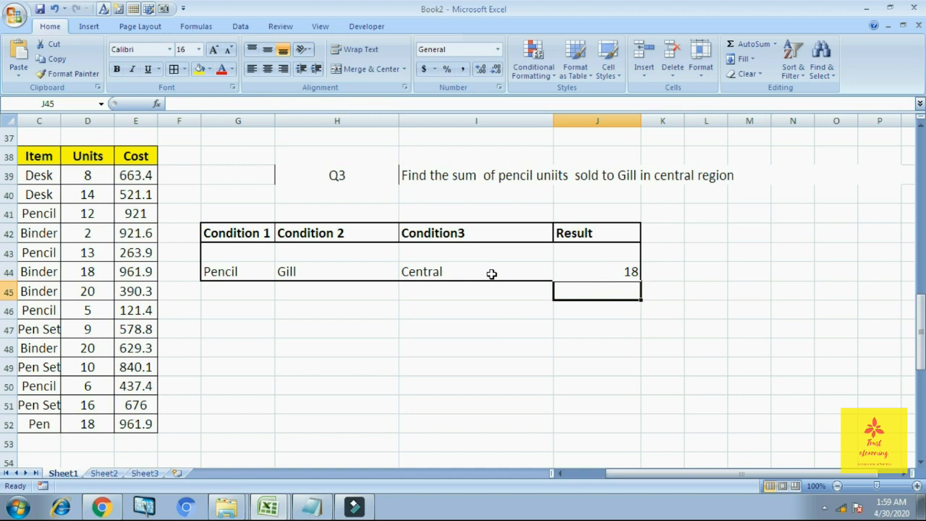
Review the item, customer and region criteria in G44:I44 that the completed SUMIFS result depends on.
{"action": "key", "text": "Up"}
{"action": "key", "text": "Left"}
{"action": "key", "text": "Left"}
{"action": "key", "text": "Left"}
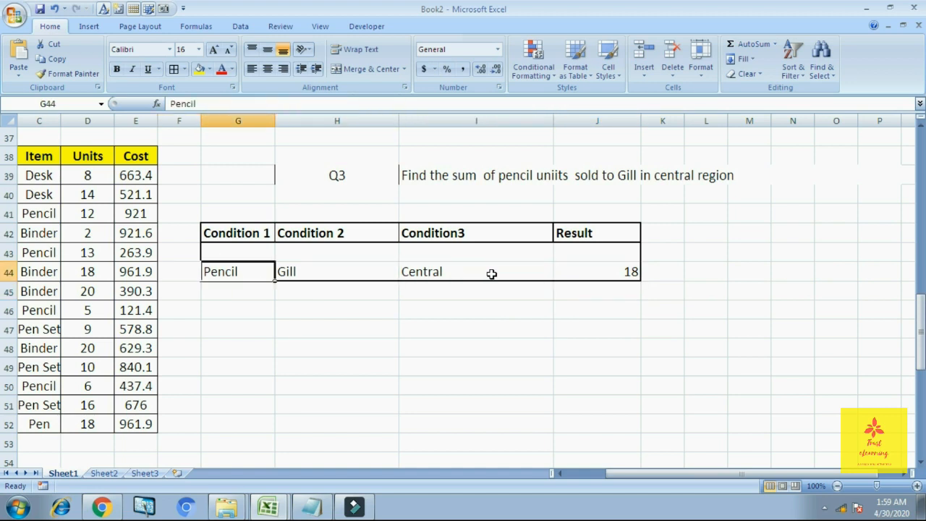
{"action": "key", "text": "Right"}
{"action": "key", "text": "Left"}
{"action": "key", "text": "Right"}
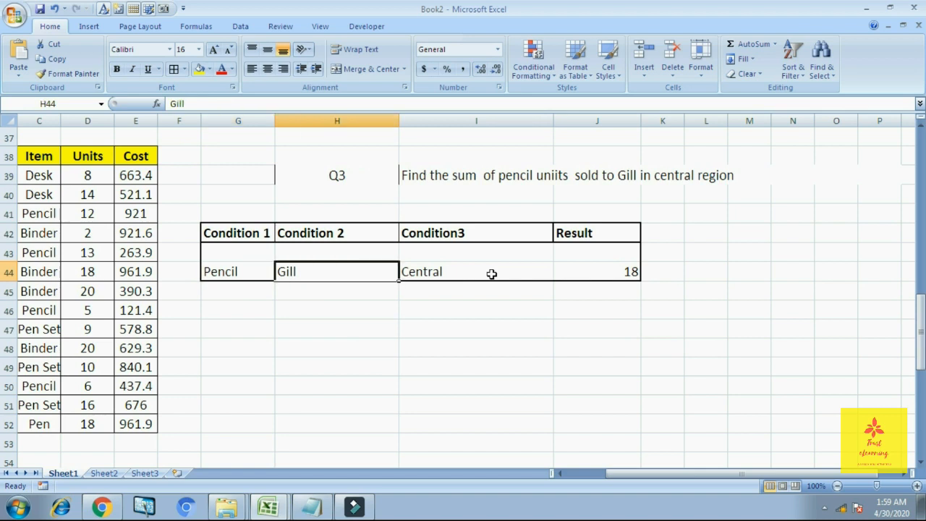
{"action": "key", "text": "Right"}
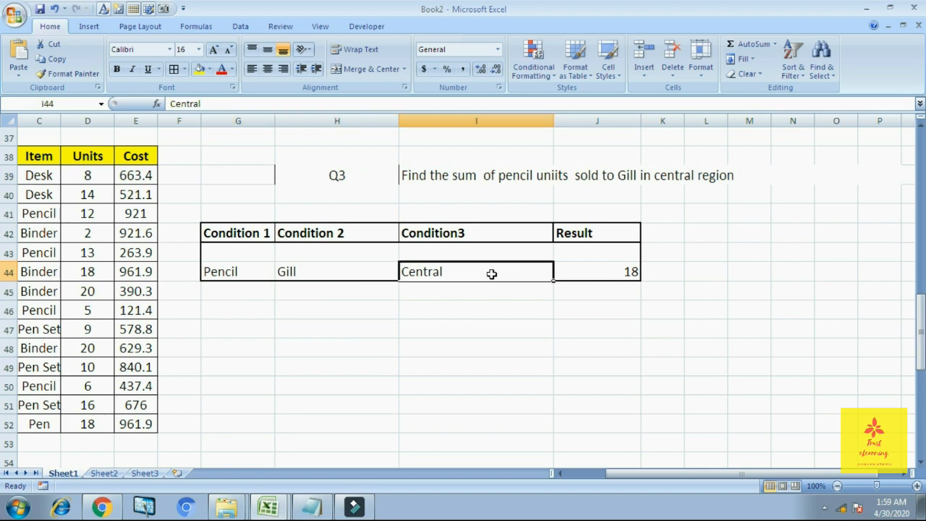
Check the SUMIFS result against the source data by selecting the matching records A41:E41 and A50:E50 together.
{"action": "key", "text": "Left"}
{"action": "key", "text": "Left"}
{"action": "key", "text": "Left"}
{"action": "key", "text": "Left"}
{"action": "key", "text": "Left"}
{"action": "key", "text": "Left"}
{"action": "key", "text": "Left"}
{"action": "key", "text": "Left"}
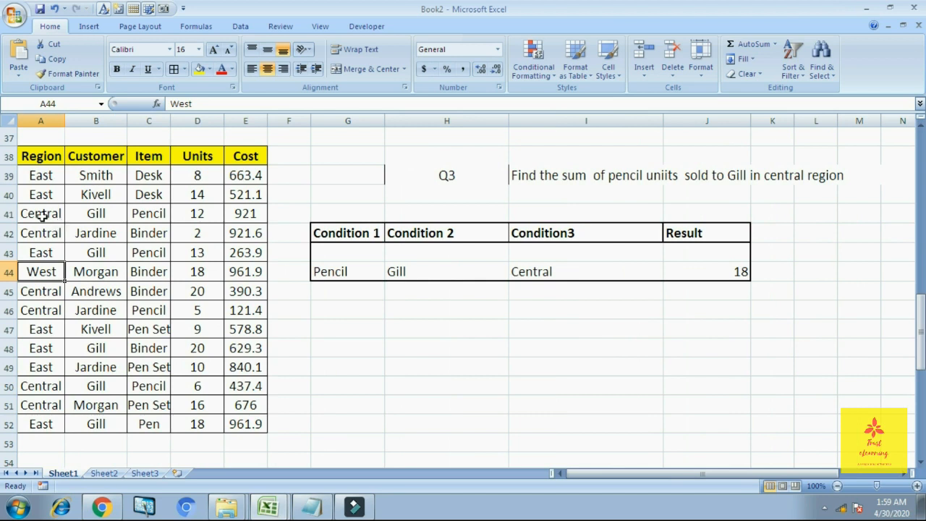
{"action": "mouse_move", "coordinate": [42, 215]}
{"action": "left_mouse_down"}
{"action": "mouse_move", "coordinate": [235, 217]}
{"action": "mouse_move", "coordinate": [233, 226]}
{"action": "left_mouse_up"}
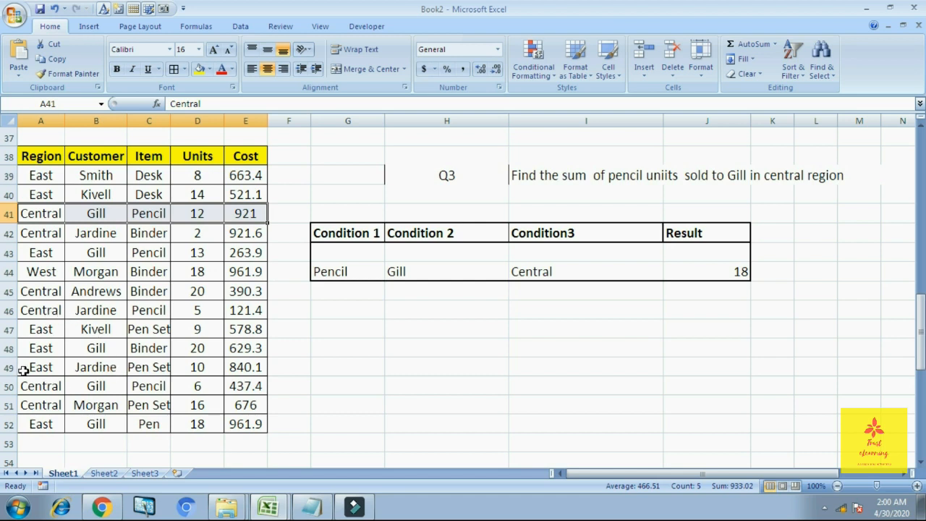
{"action": "left_click_drag", "start_coordinate": [41, 387], "coordinate": [244, 386], "text": "ctrl"}
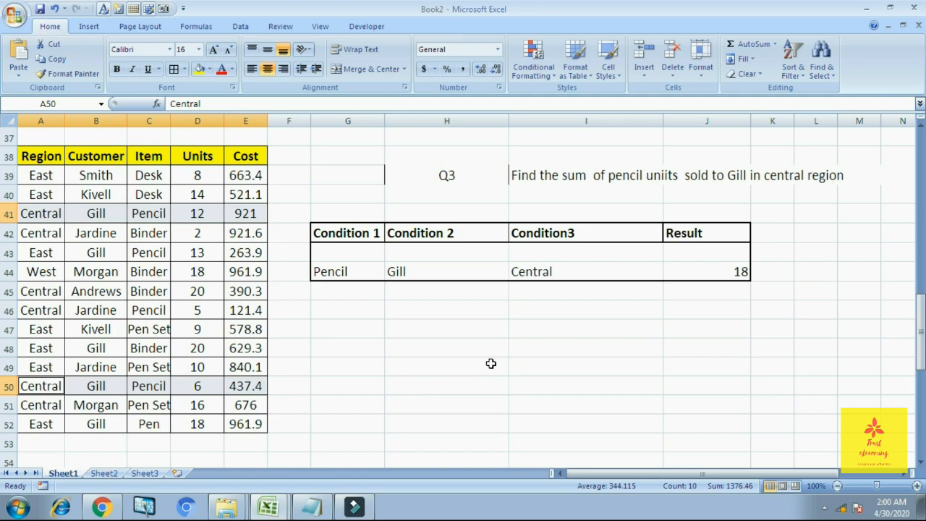
Read question Q4 in the Sumifs with wild Card section and examine its *dine wildcard criterion in G65.
{"action": "scroll", "coordinate": [491, 363], "scroll_direction": "down", "scroll_amount": 5}
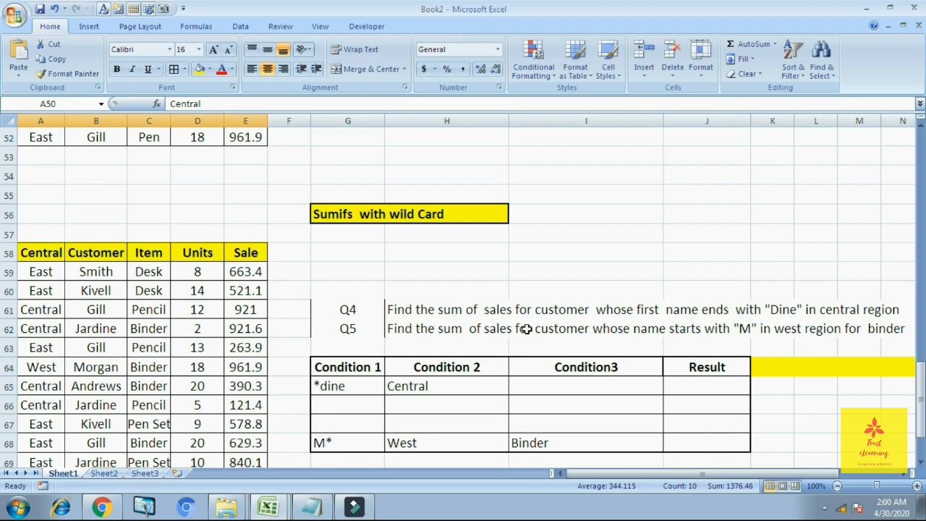
{"action": "left_click", "coordinate": [382, 168]}
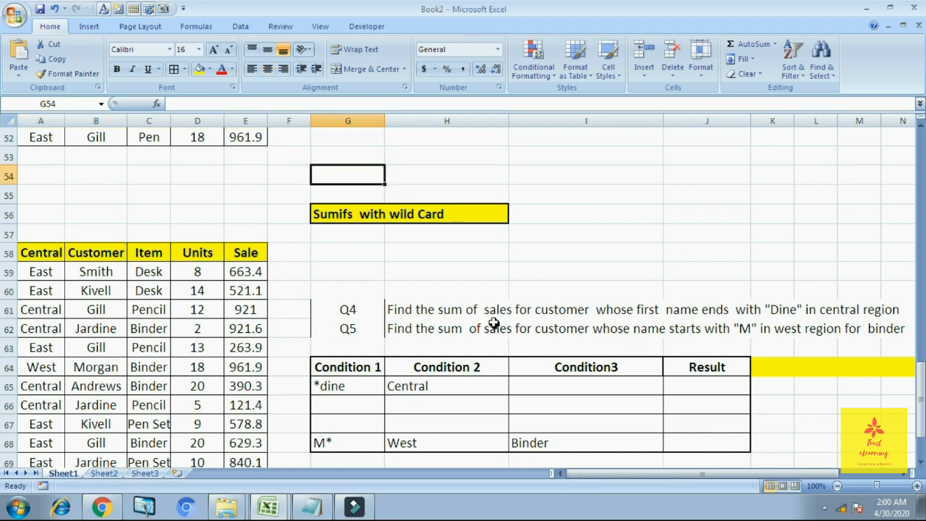
{"action": "left_click", "coordinate": [358, 390]}
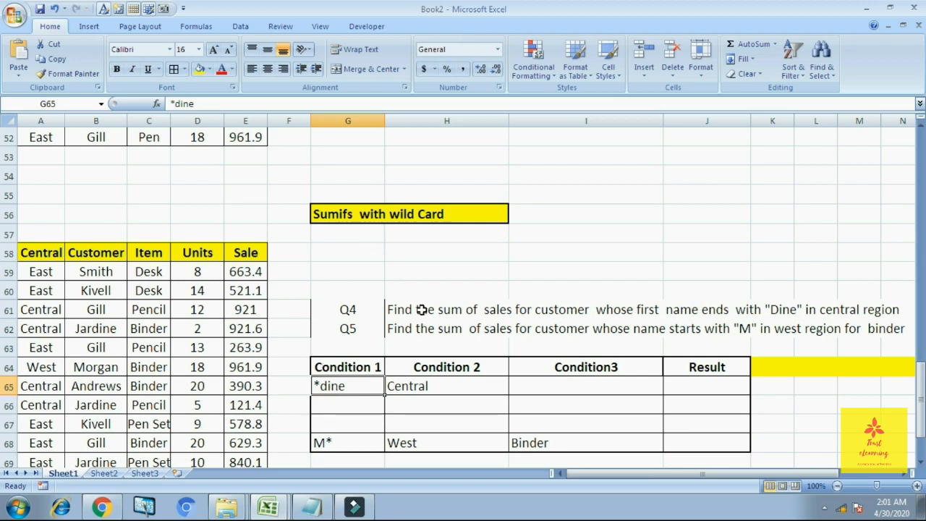
{"action": "left_click", "coordinate": [422, 310]}
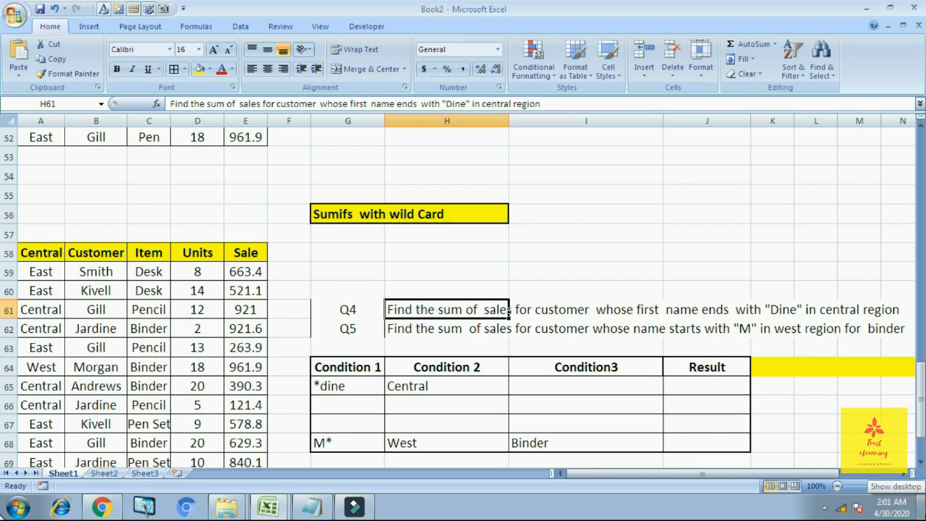
{"action": "left_click", "coordinate": [688, 192]}
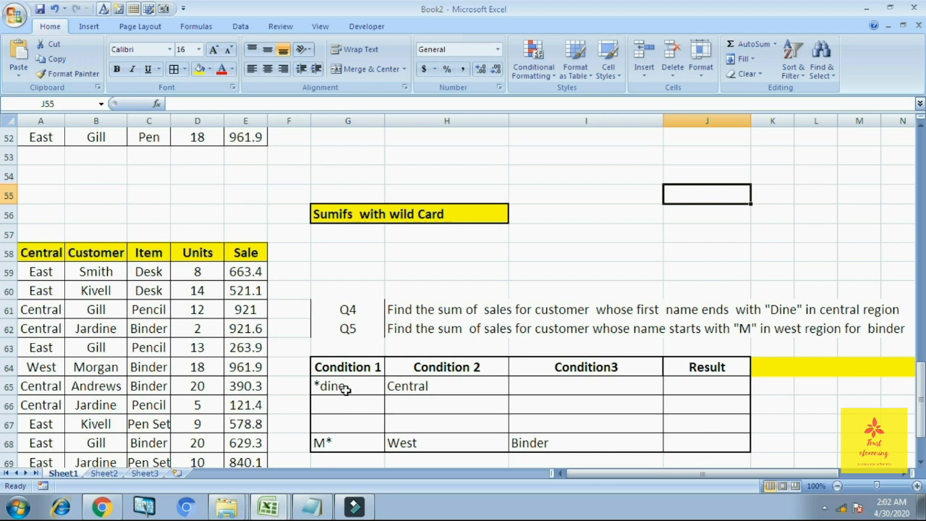
{"action": "left_click", "coordinate": [619, 227]}
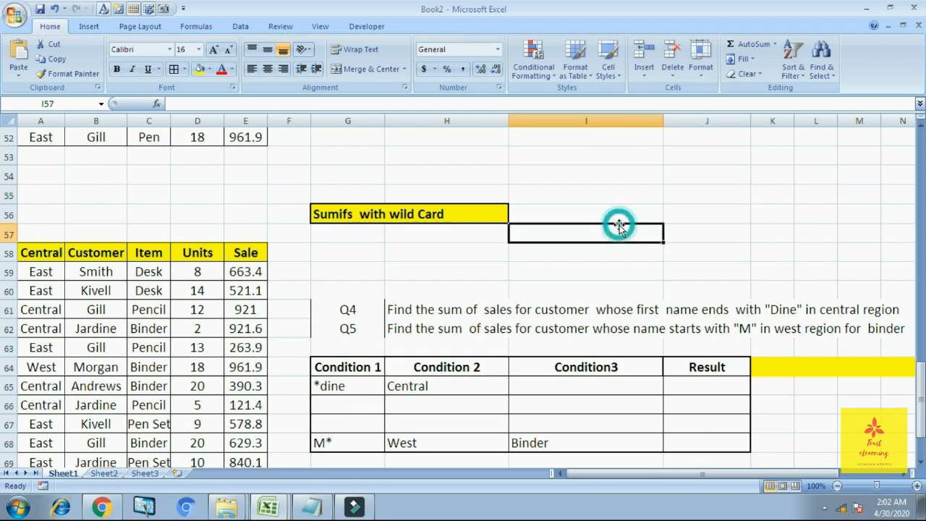
{"action": "left_click", "coordinate": [420, 311]}
{"action": "left_click", "coordinate": [646, 262]}
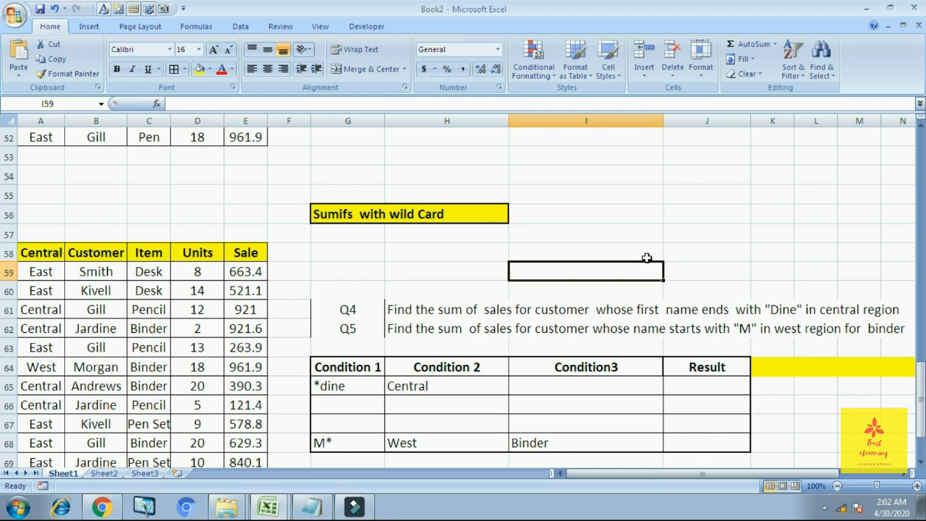
Match question Q4 with its customer wildcard condition in G65 and its region condition in H65.
{"action": "key", "text": "Down"}
{"action": "key", "text": "Down"}
{"action": "key", "text": "Down"}
{"action": "key", "text": "Down"}
{"action": "key", "text": "Down"}
{"action": "key", "text": "Left"}
{"action": "key", "text": "Left"}
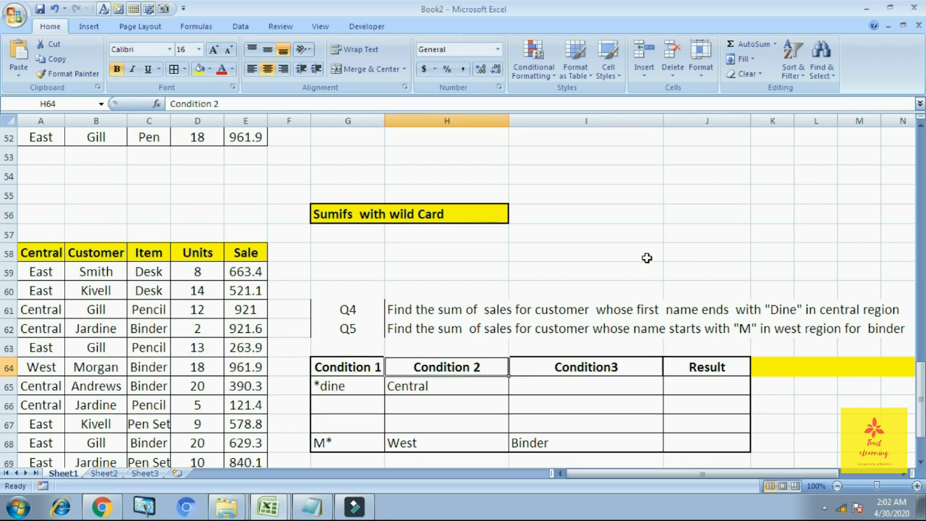
{"action": "key", "text": "Down"}
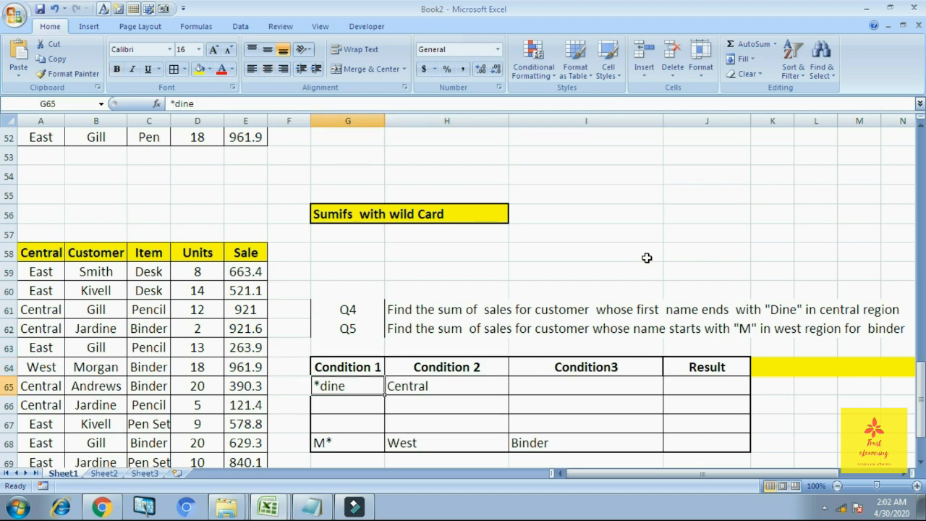
{"action": "key", "text": "Right"}
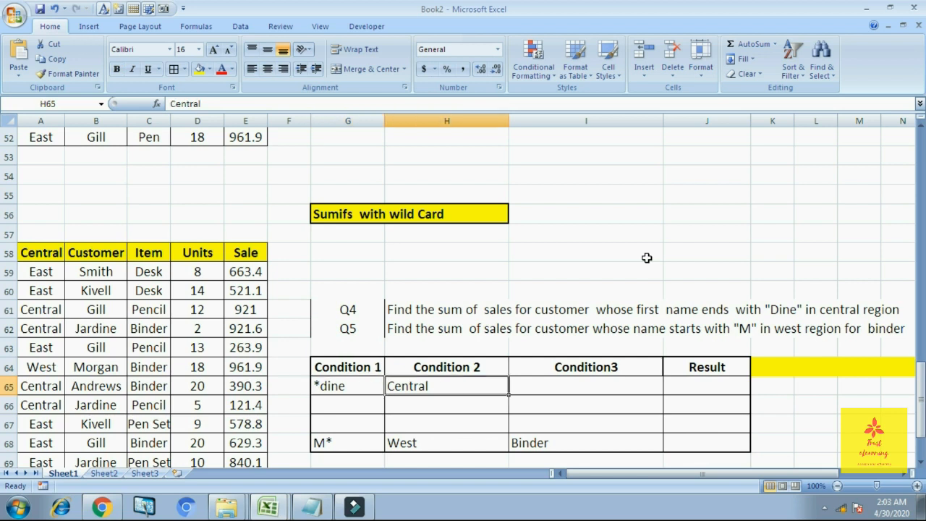
Start a SUMIFS formula in the Result cell J65 with the Sale values E59:E72 as the sum range.
{"action": "key", "text": "Right"}
{"action": "key", "text": "Right"}
{"action": "type", "text": "+sumifs"}
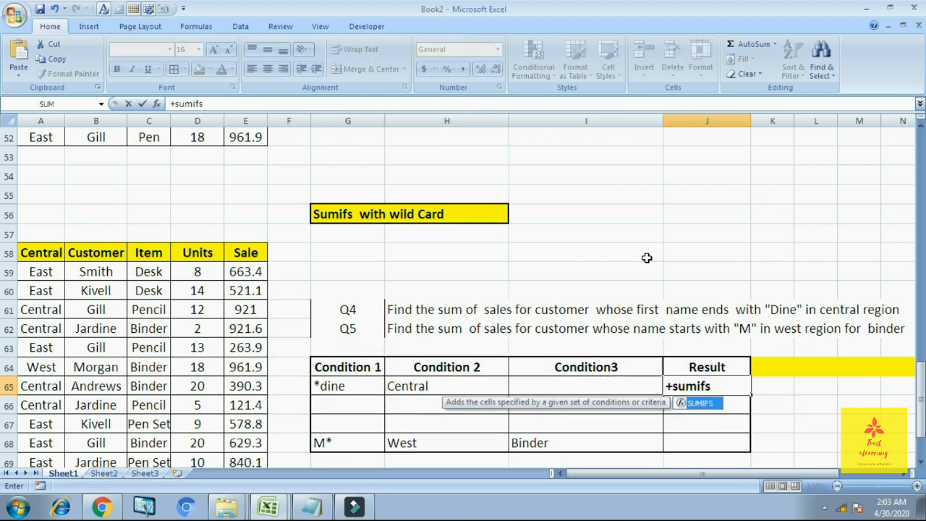
{"action": "type", "text": "("}
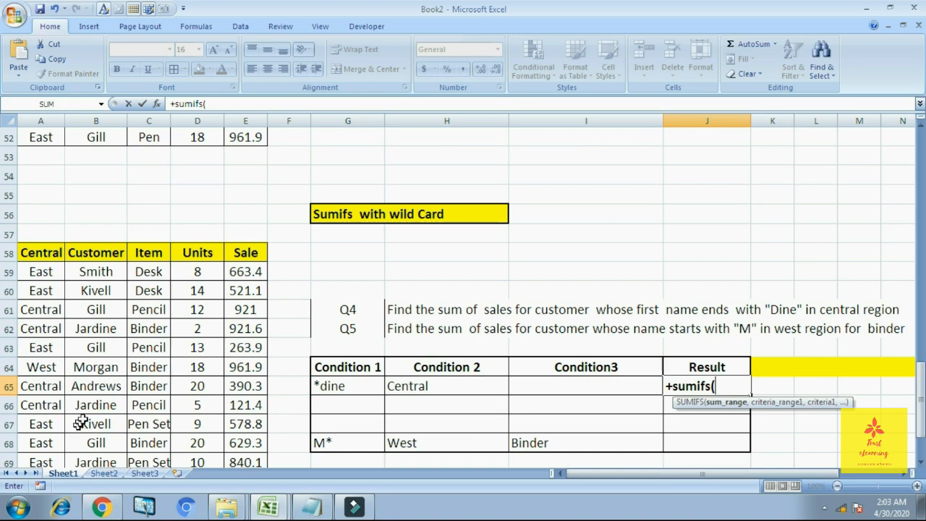
{"action": "left_click", "coordinate": [249, 271]}
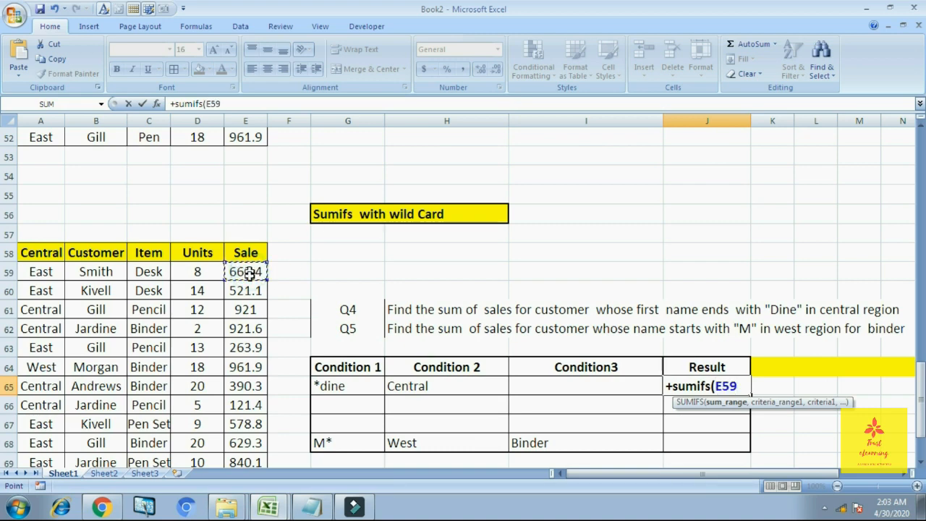
{"action": "left_click_drag", "start_coordinate": [249, 272], "coordinate": [236, 452]}
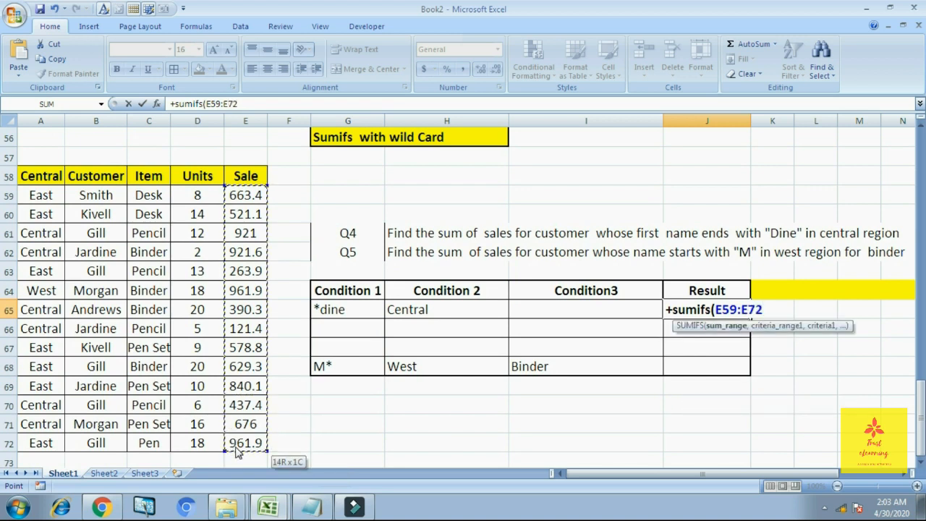
Add the Customer values B59:B72 with the wildcard criterion in G65 as the first condition of the J65 formula.
{"action": "type", "text": ","}
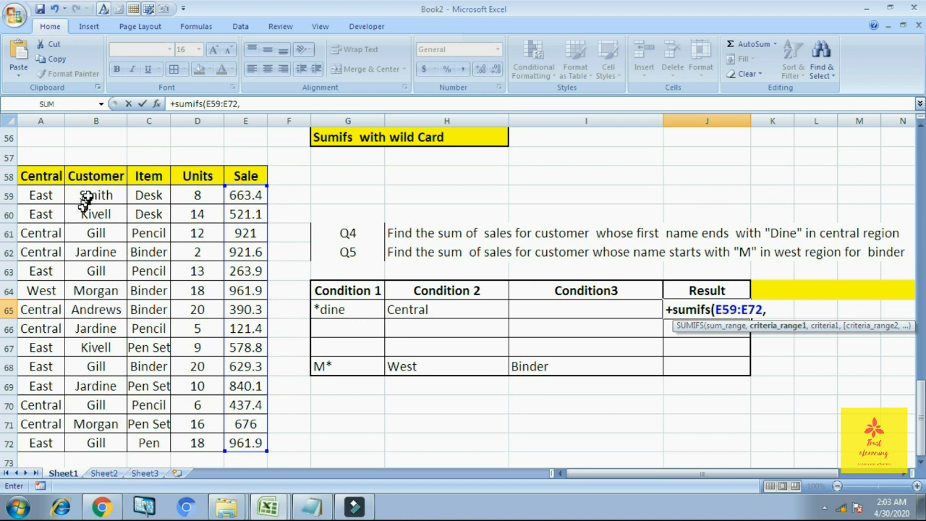
{"action": "left_click_drag", "start_coordinate": [83, 195], "coordinate": [112, 447]}
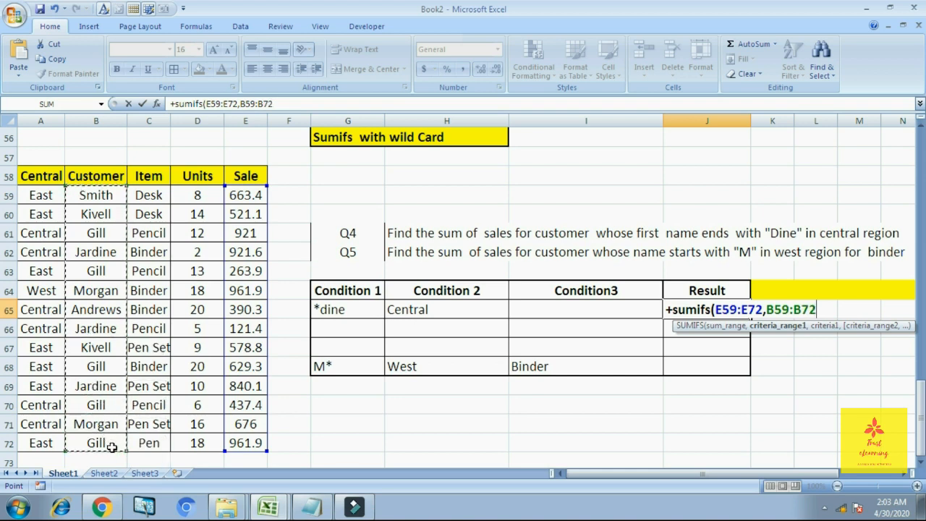
{"action": "type", "text": ","}
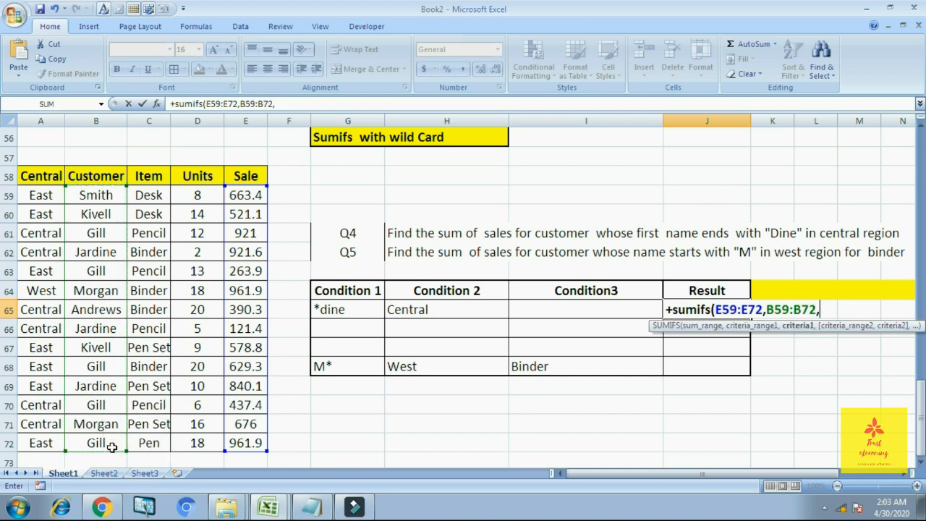
{"action": "left_click", "coordinate": [344, 311]}
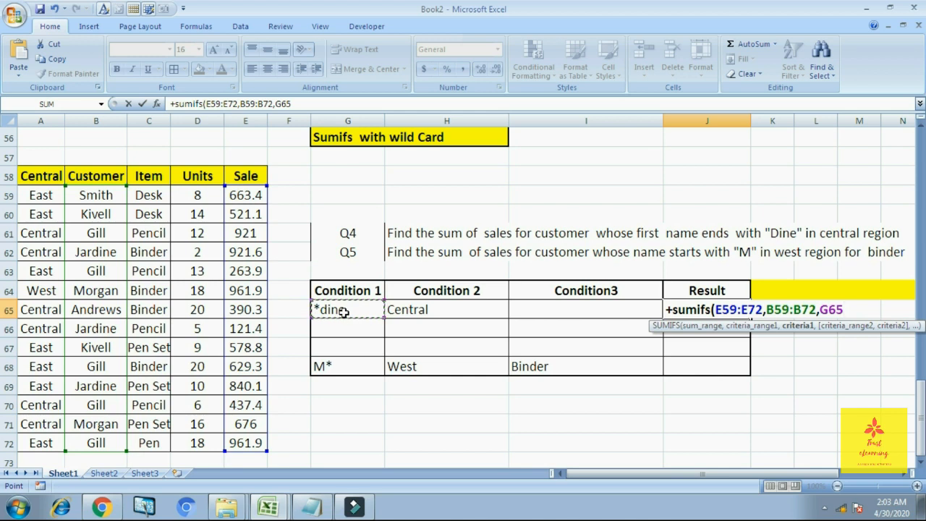
Add the region range A59:A72 with the criterion in H65 as the second condition and complete the SUMIFS formula in J65.
{"action": "type", "text": ","}
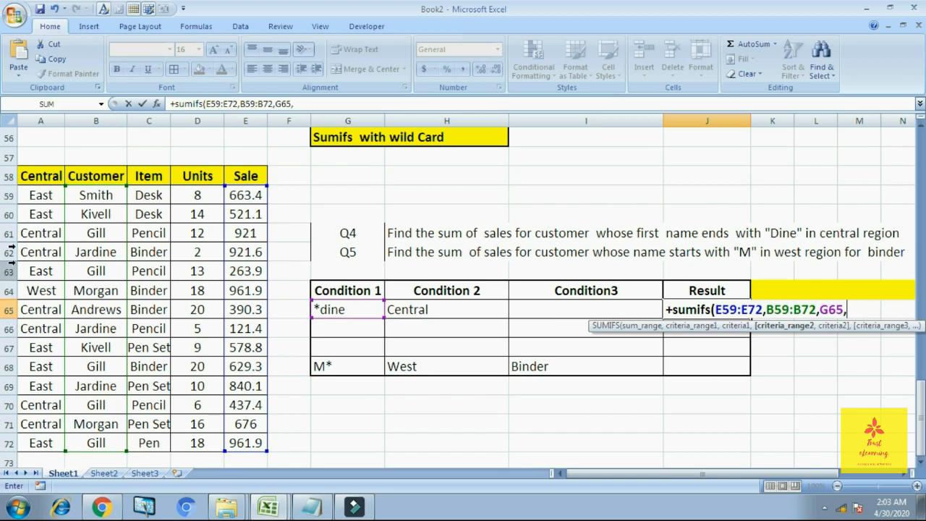
{"action": "left_click_drag", "start_coordinate": [34, 194], "coordinate": [42, 448]}
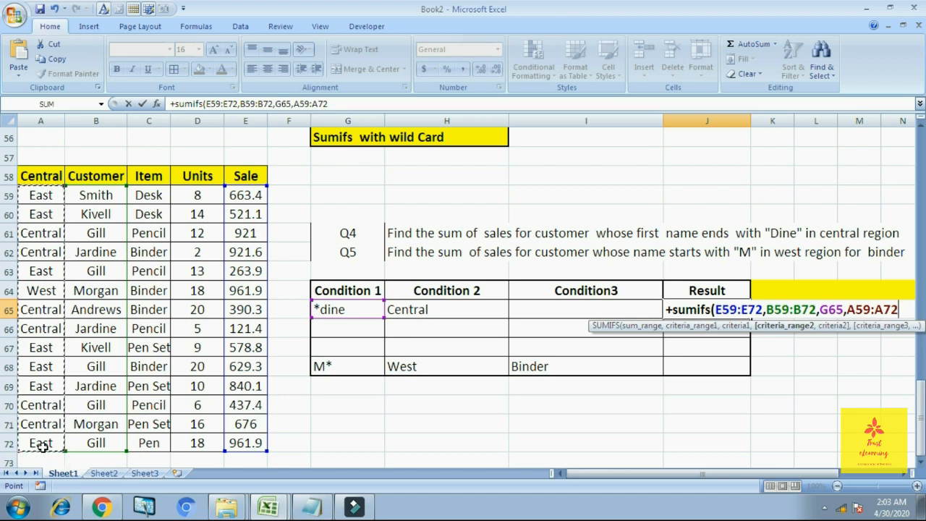
{"action": "type", "text": ","}
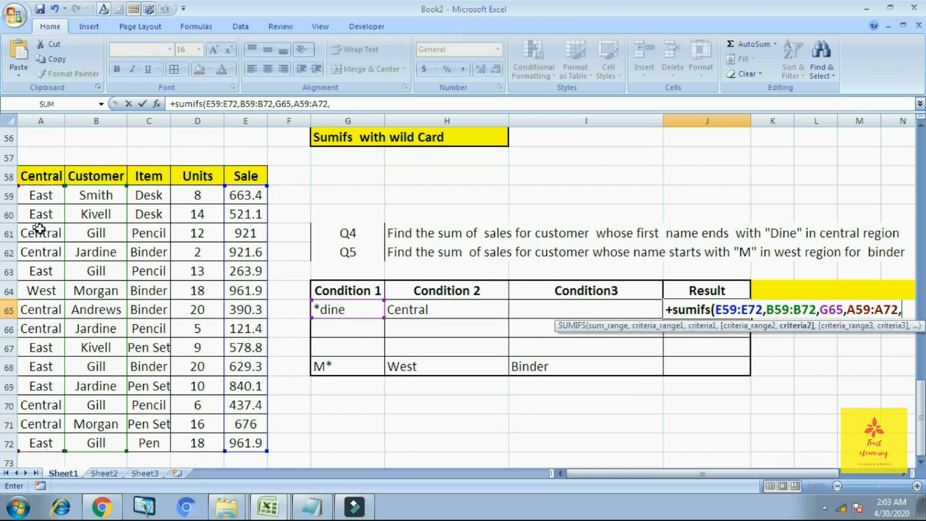
{"action": "left_click", "coordinate": [430, 309]}
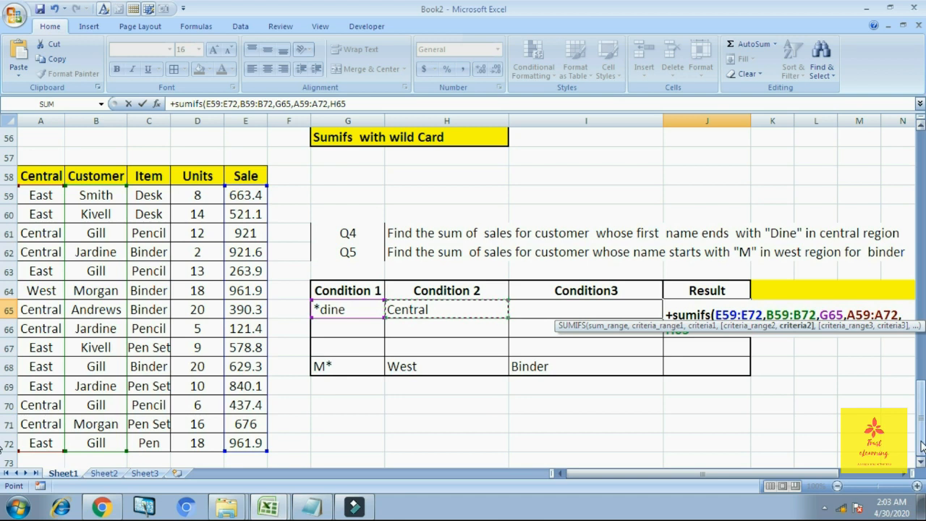
{"action": "type", "text": ")"}
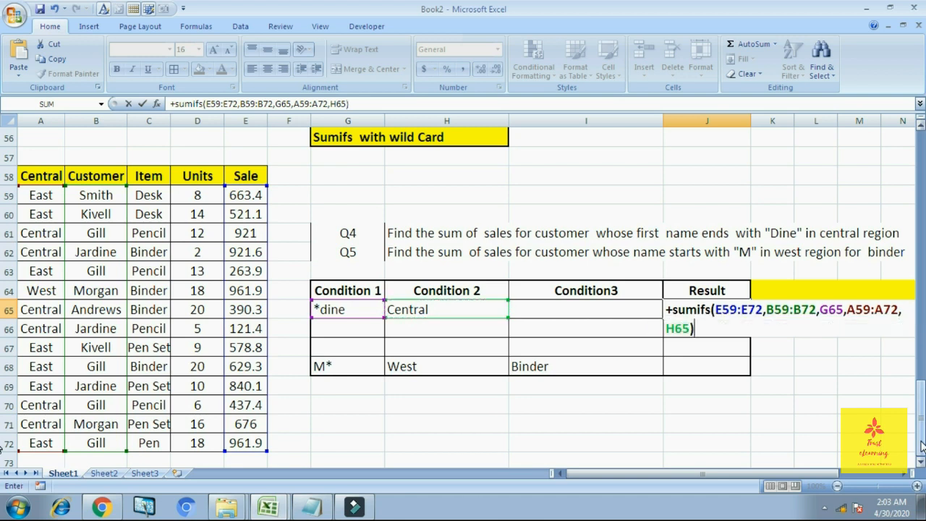
{"action": "key", "text": "Return"}
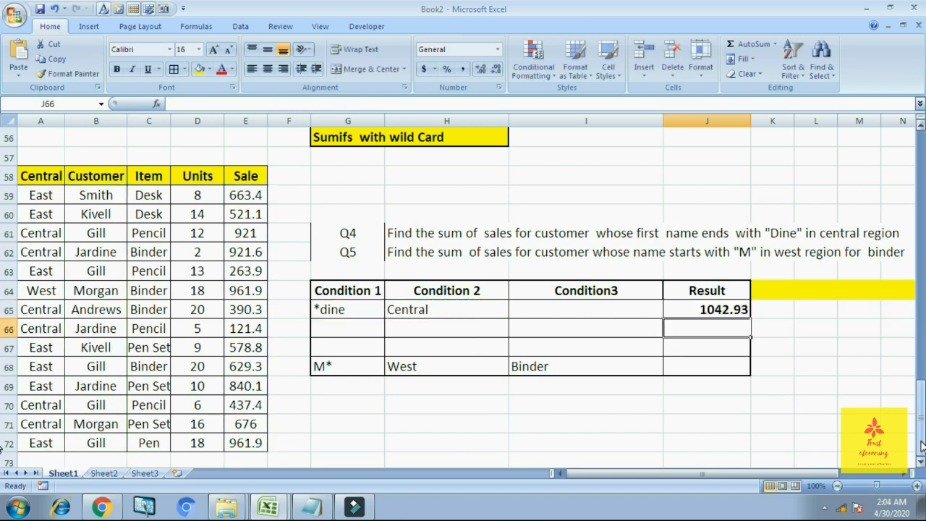
Review the formula in J65 against its Condition 1 and Condition 2 cells in row 65.
{"action": "key", "text": "Up"}
{"action": "key", "text": "Left"}
{"action": "key", "text": "Left"}
{"action": "key", "text": "Left"}
{"action": "key", "text": "Right"}
{"action": "key", "text": "Right"}
{"action": "key", "text": "Right"}
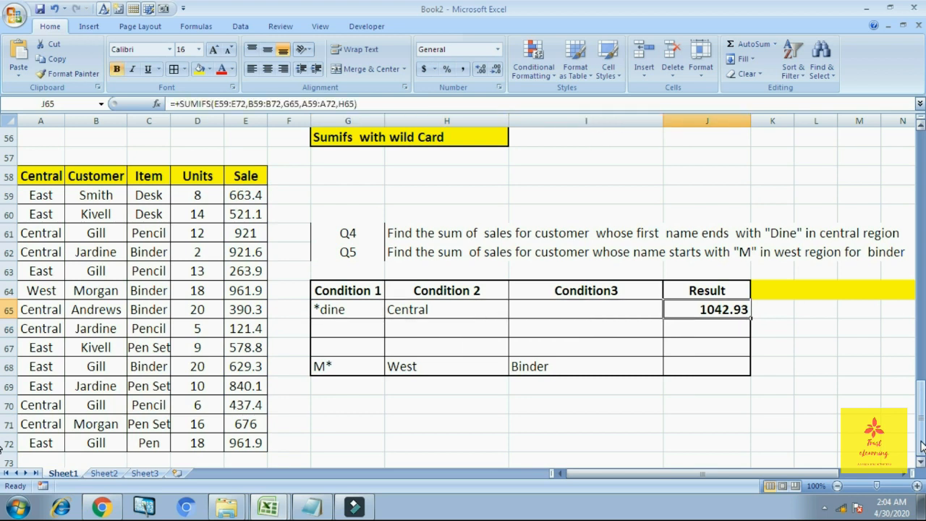
{"action": "key", "text": "Left"}
{"action": "key", "text": "Left"}
{"action": "key", "text": "Left"}
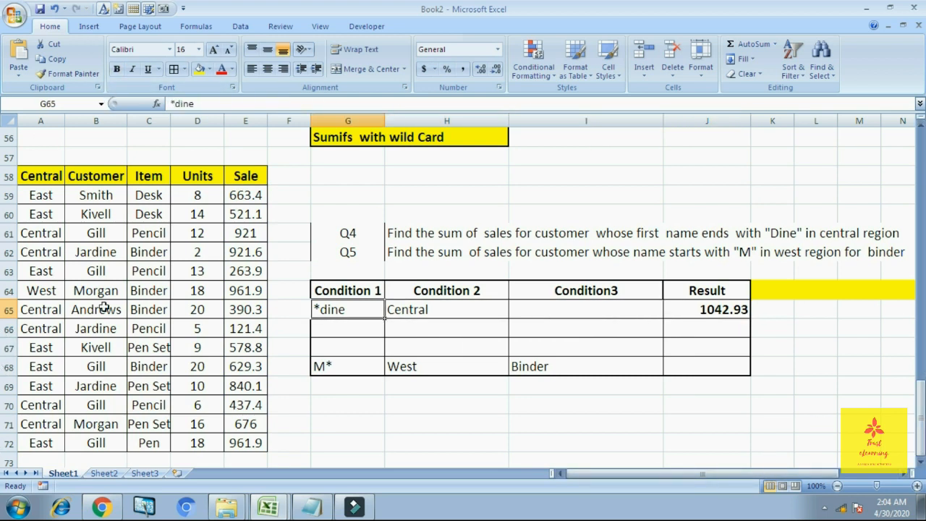
Highlight the region and customer cells in rows 62 and 66, the Central entries whose customer name ends with "dine".
{"action": "left_click", "coordinate": [95, 254]}
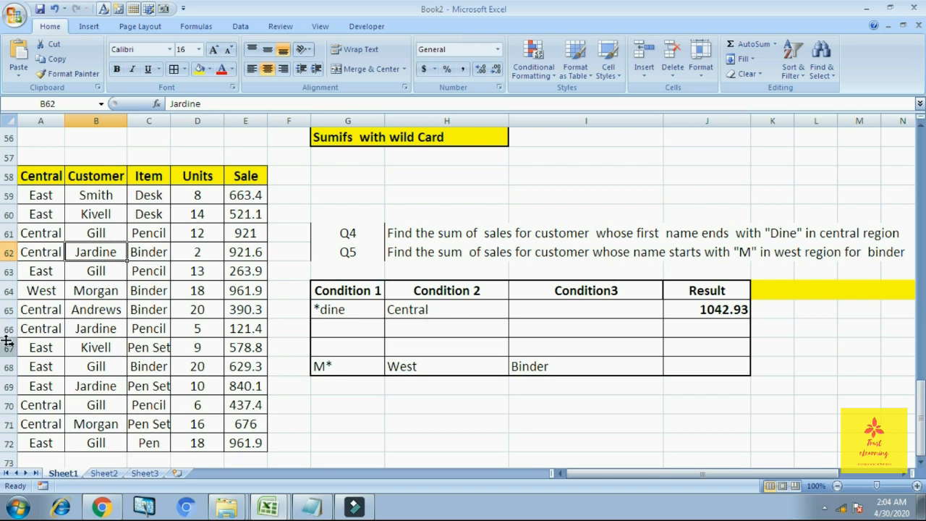
{"action": "left_click", "coordinate": [42, 259]}
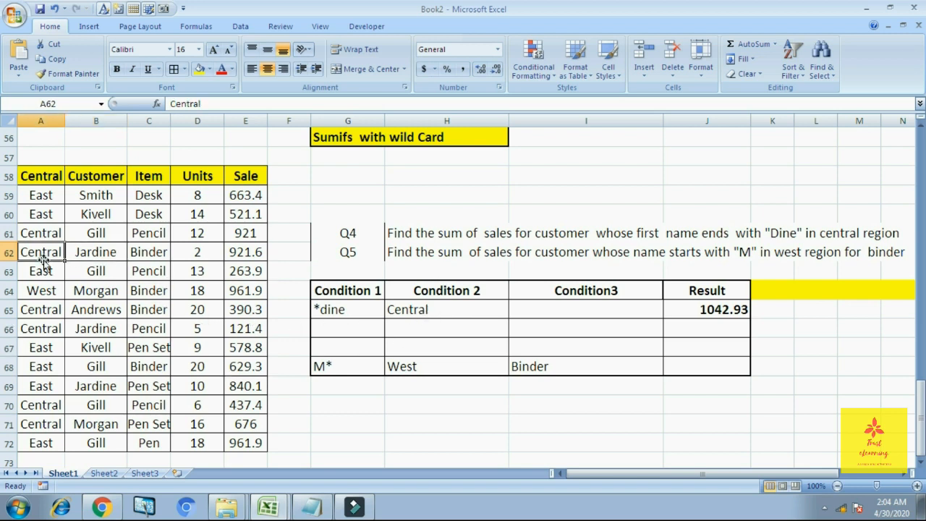
{"action": "left_click_drag", "start_coordinate": [57, 253], "coordinate": [77, 253]}
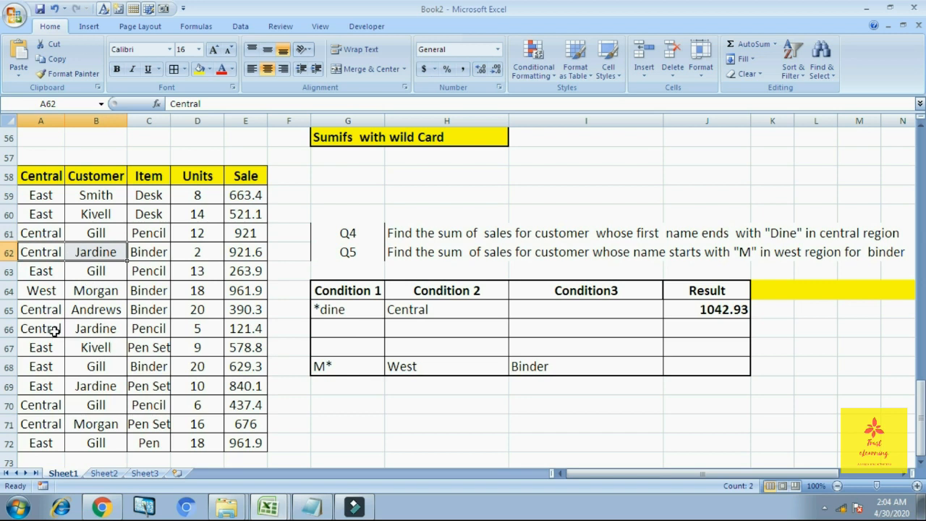
{"action": "left_click_drag", "start_coordinate": [54, 331], "coordinate": [116, 327], "text": "ctrl"}
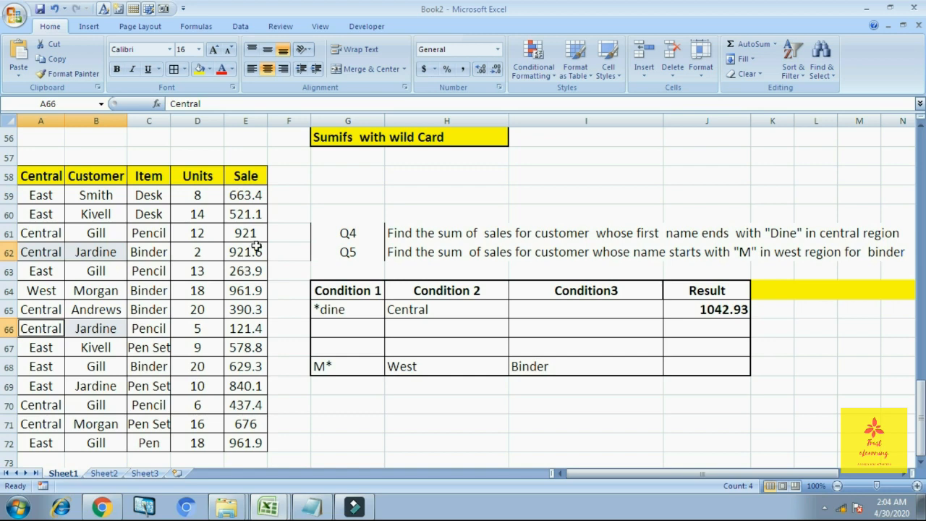
Open the Windows Calculator, move it clear of the condition table, and add the Sale values of the two matching rows.
{"action": "left_click", "coordinate": [20, 508]}
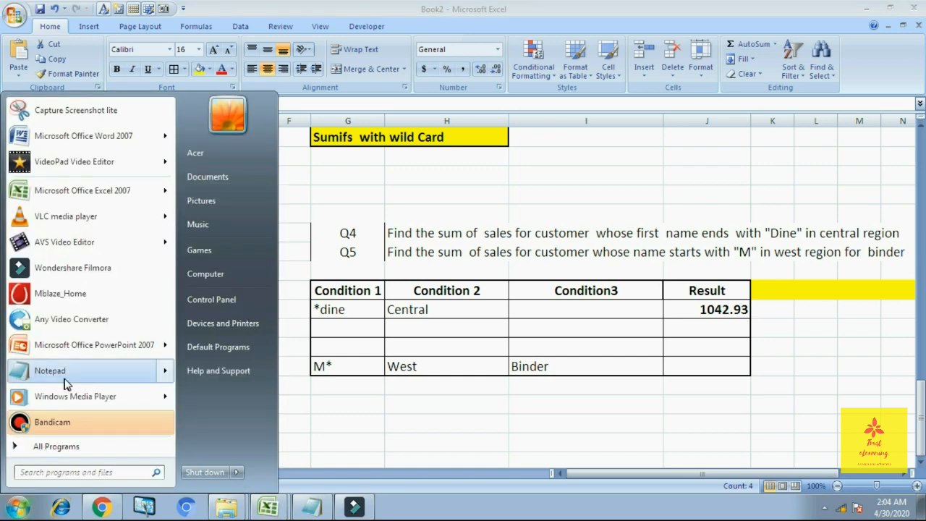
{"action": "left_click", "coordinate": [61, 471]}
{"action": "type", "text": "ca"}
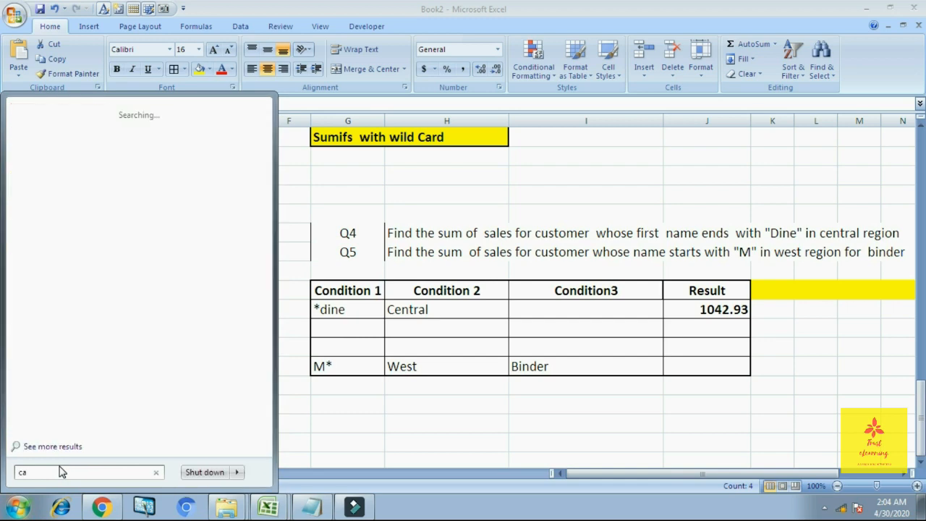
{"action": "type", "text": "lc"}
{"action": "key", "text": "Return"}
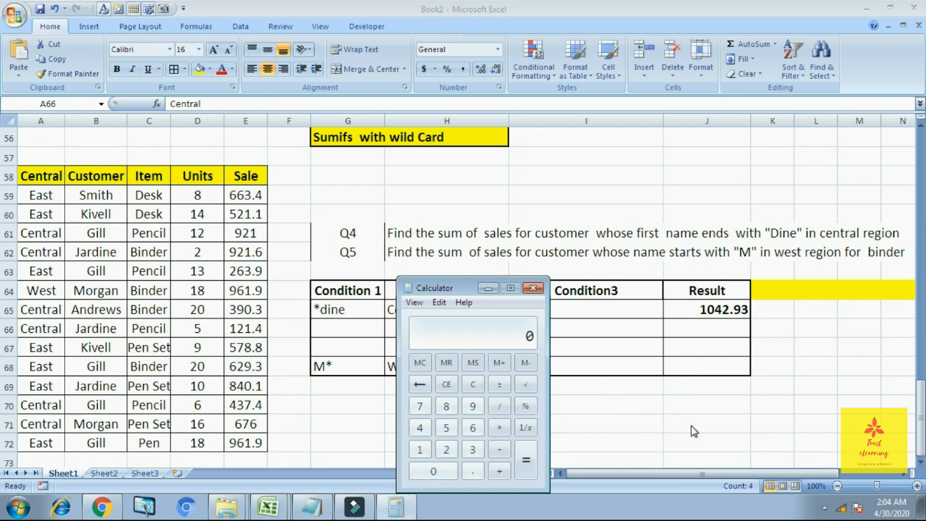
{"action": "left_click_drag", "start_coordinate": [456, 288], "coordinate": [837, 209]}
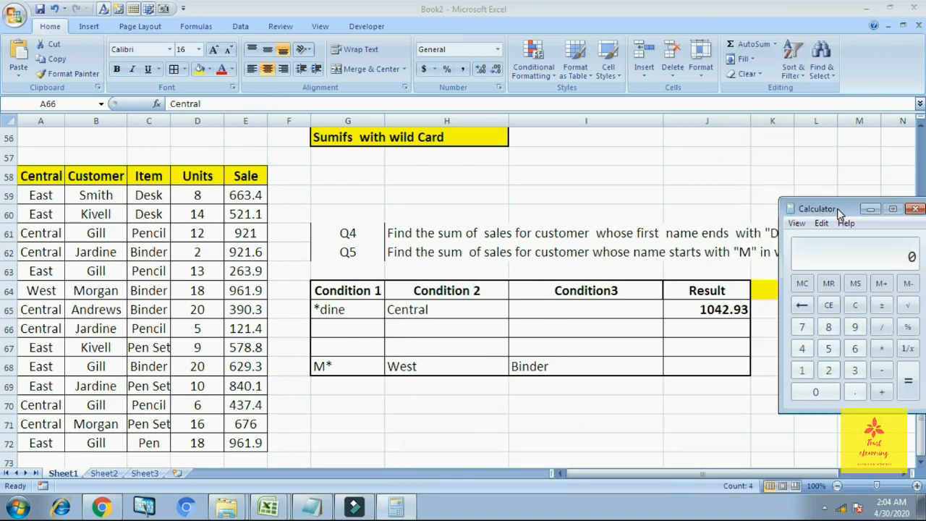
{"action": "type", "text": "1.9 + 121.4"}
{"action": "key", "text": "Return"}
Select the matching records A62:E62 and A66:E66 together and compare their Sale values with the Calculator total.
{"action": "left_click", "coordinate": [65, 256]}
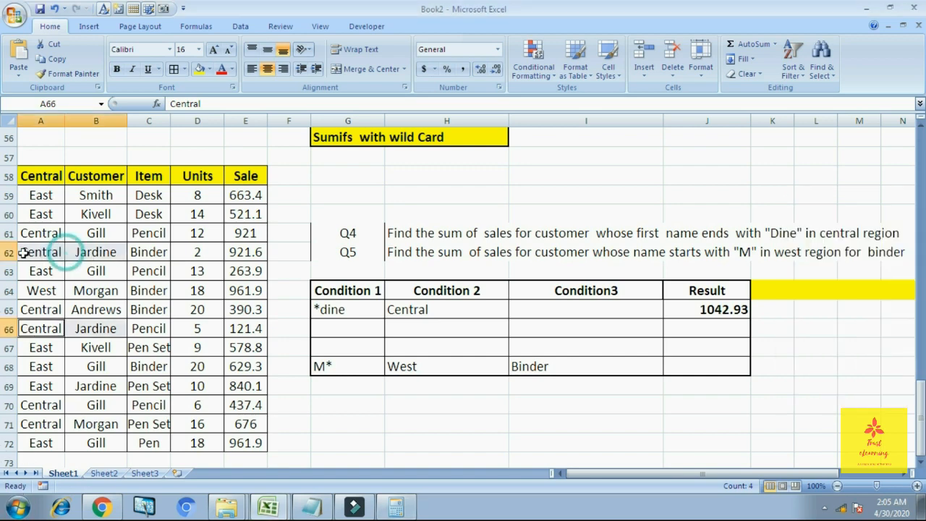
{"action": "left_click", "coordinate": [24, 253]}
{"action": "left_click", "coordinate": [102, 328]}
{"action": "left_click_drag", "start_coordinate": [21, 252], "coordinate": [240, 260]}
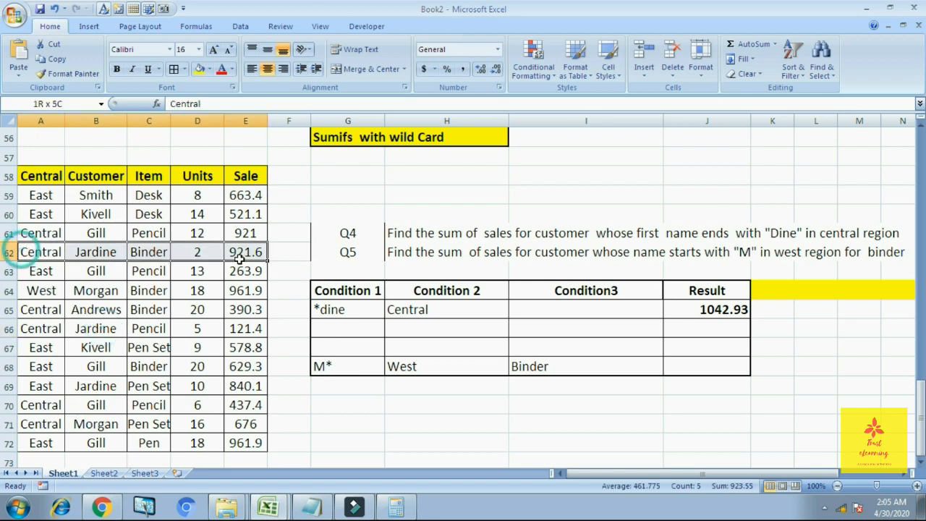
{"action": "left_click", "coordinate": [43, 329], "text": "ctrl"}
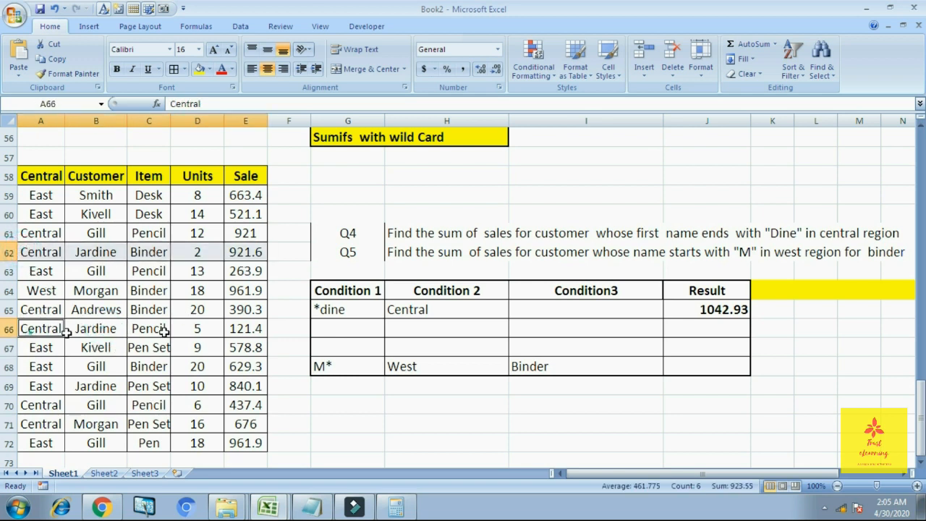
{"action": "left_click_drag", "start_coordinate": [165, 331], "coordinate": [250, 328]}
{"action": "key", "text": "alt+Tab"}
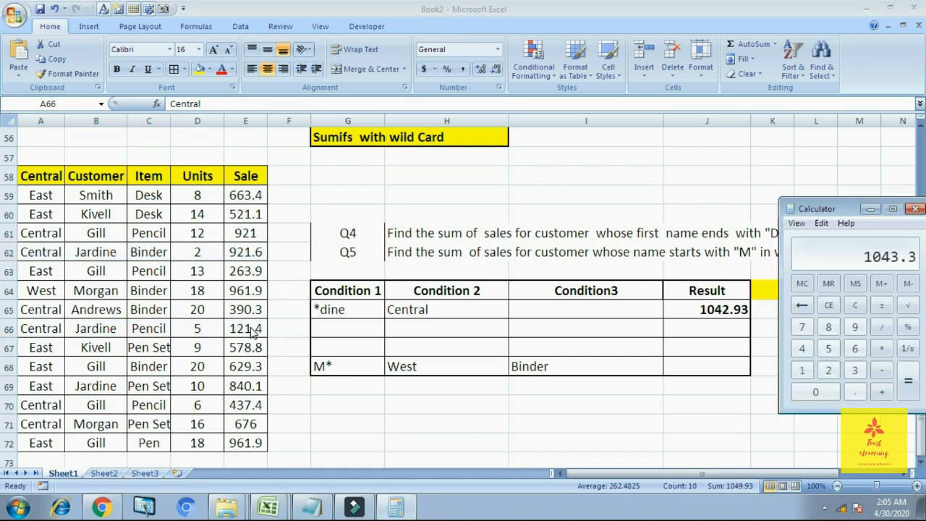
{"action": "key", "text": "alt+Tab"}
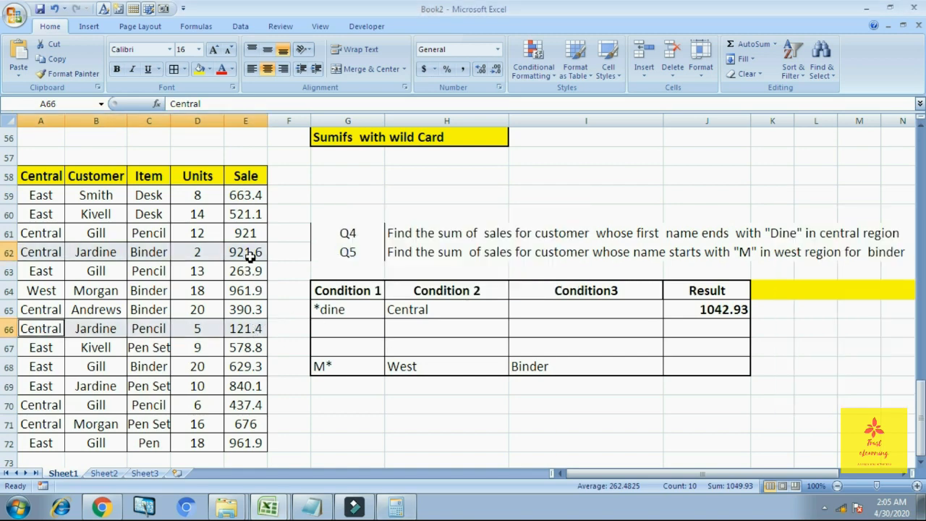
Recalculate the check in Calculator as 921.6 + 121.4 and return to the worksheet.
{"action": "left_click", "coordinate": [396, 507]}
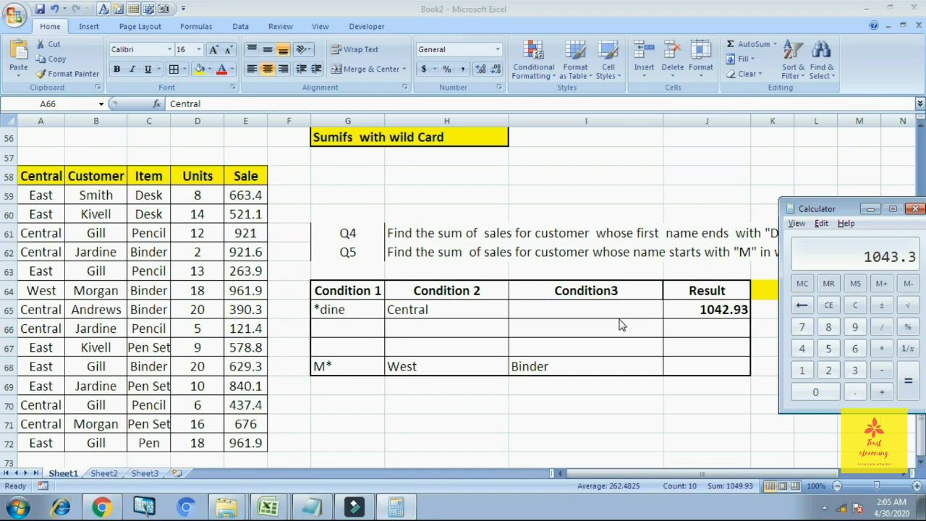
{"action": "key", "text": "Escape"}
{"action": "type", "text": "921.6"}
{"action": "key", "text": "plus"}
{"action": "type", "text": "121.4"}
{"action": "key", "text": "plus"}
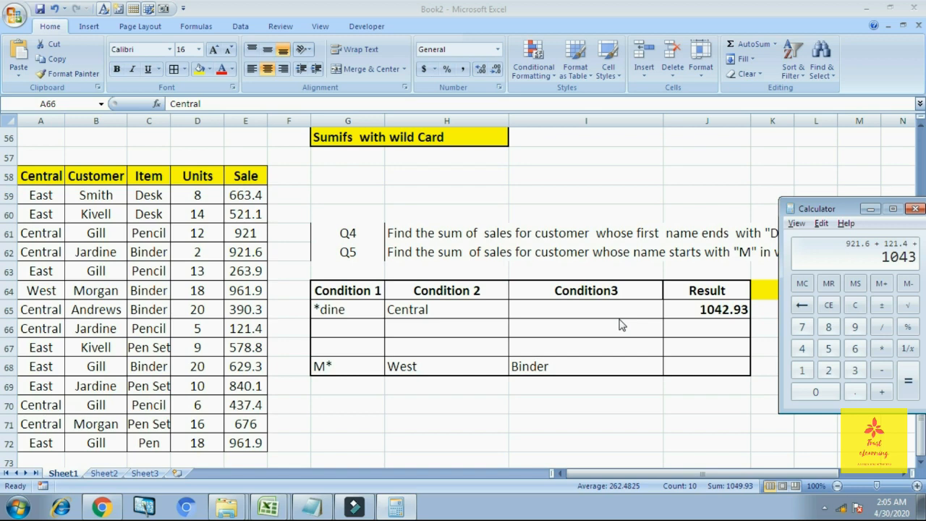
{"action": "key", "text": "alt+Tab"}
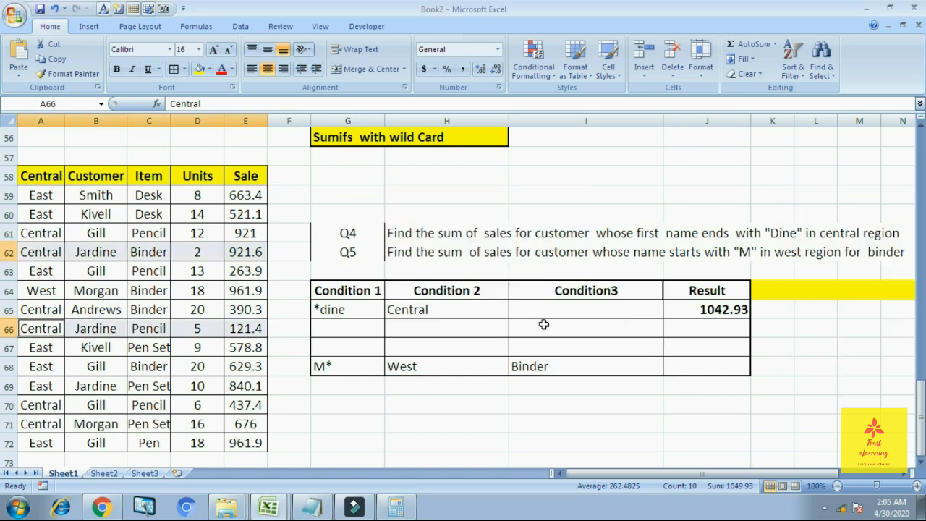
Move the Calculator window below the condition table and inspect the exact unrounded Sale value stored in E62.
{"action": "key", "text": "alt+Tab"}
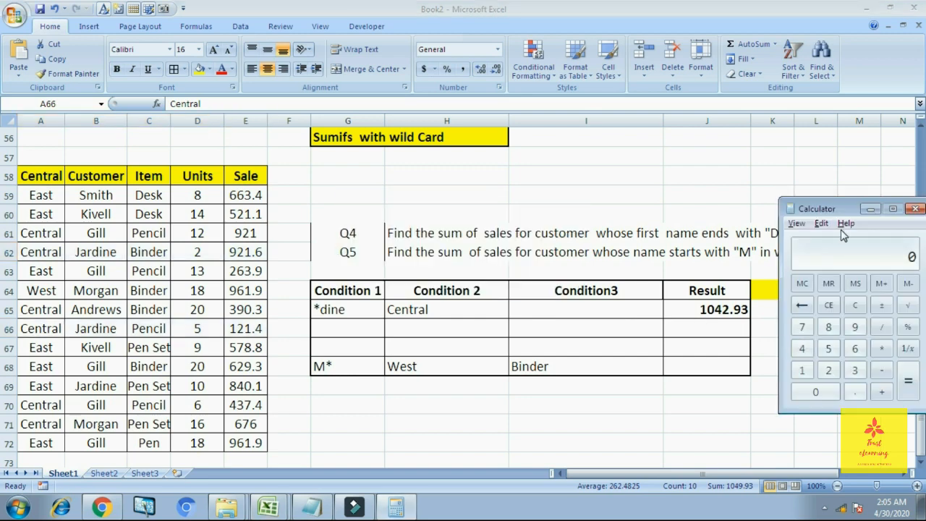
{"action": "left_click_drag", "start_coordinate": [839, 203], "coordinate": [429, 384]}
{"action": "key", "text": "alt+Tab"}
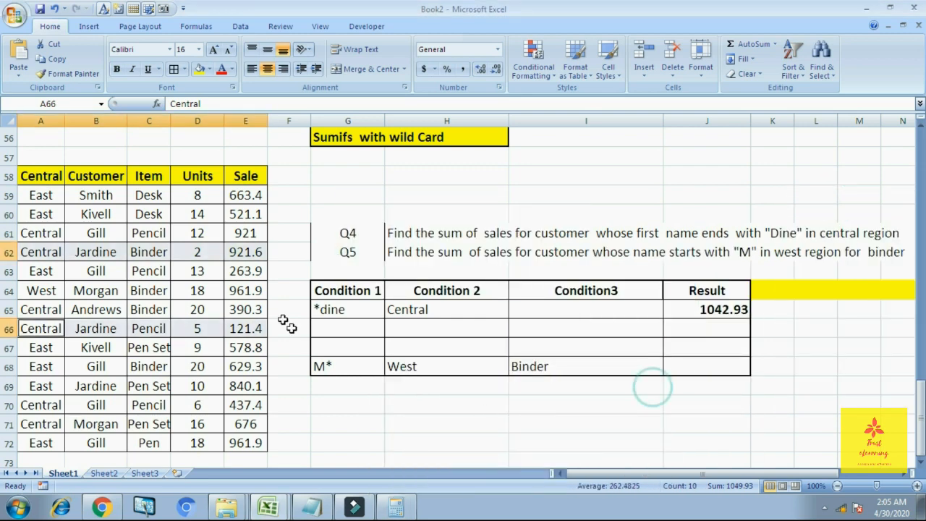
{"action": "left_click", "coordinate": [253, 253]}
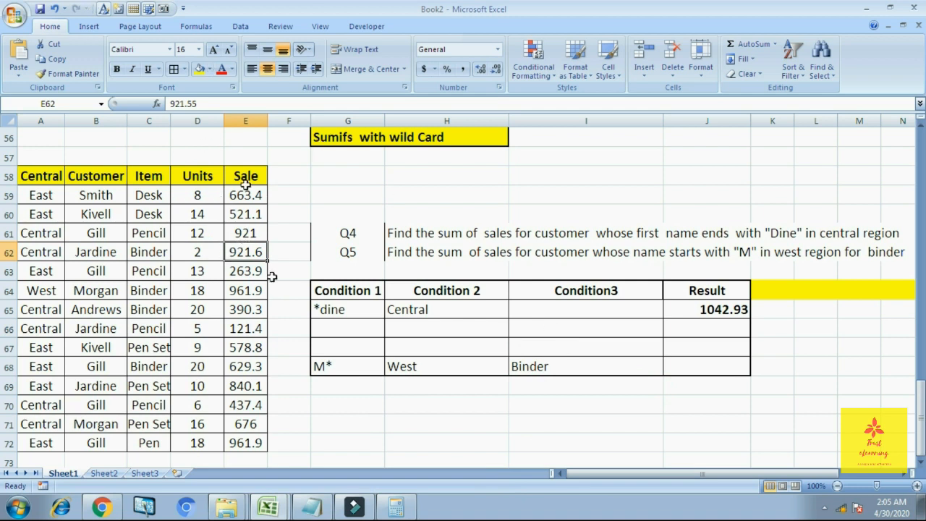
{"action": "double_click", "coordinate": [216, 103]}
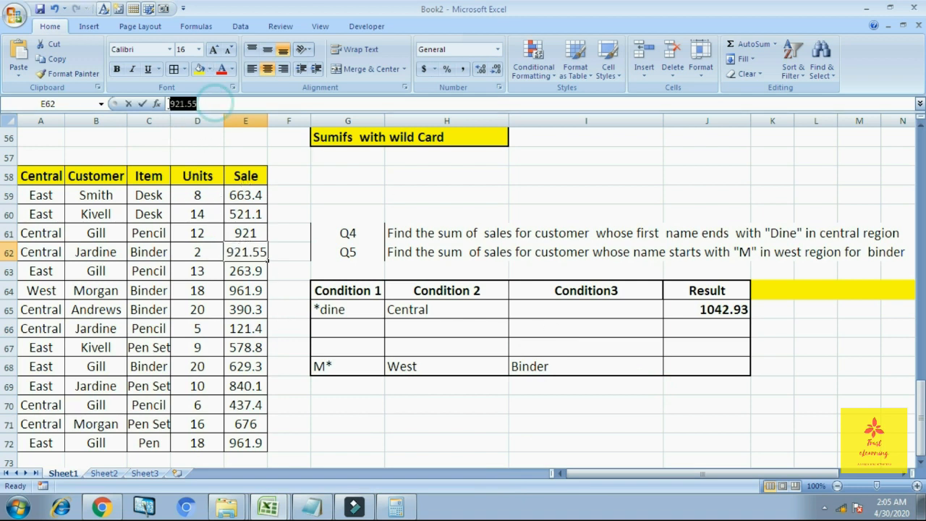
{"action": "left_click", "coordinate": [230, 110]}
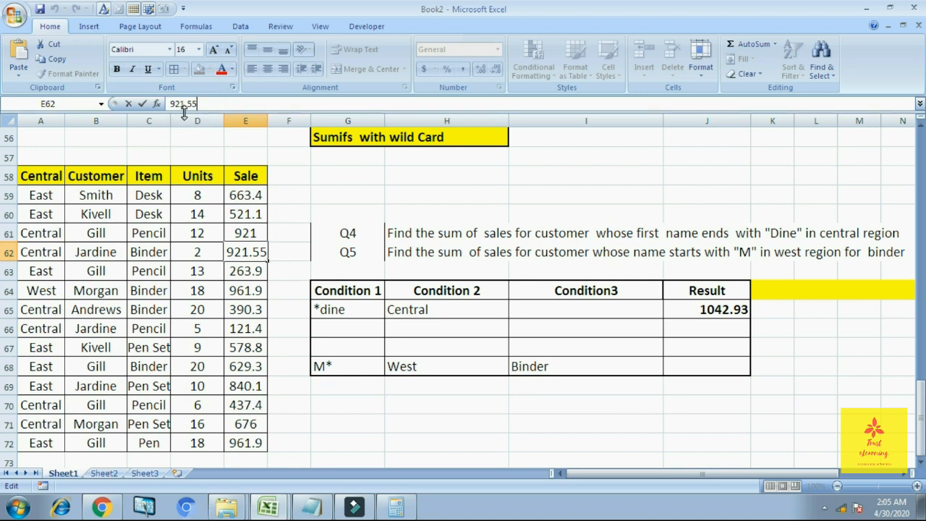
{"action": "double_click", "coordinate": [215, 104]}
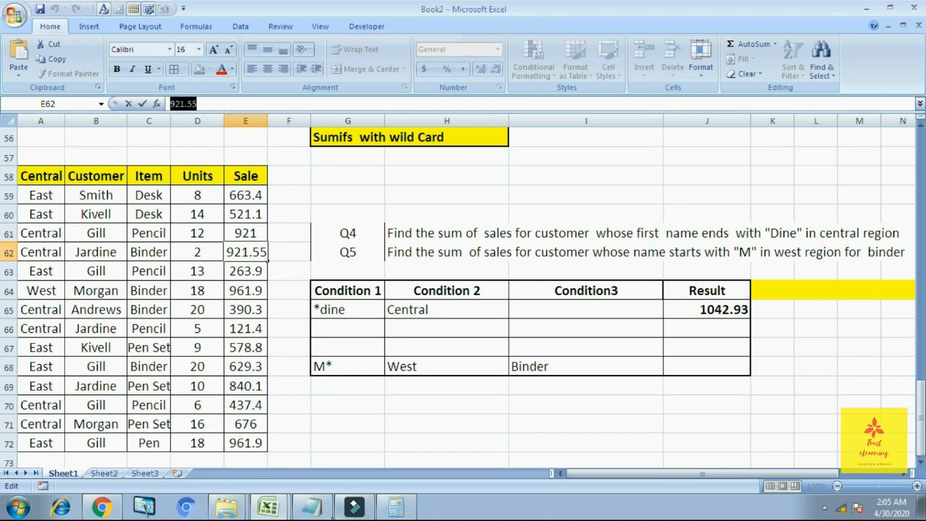
Start a new addition in Calculator with 921.55, and leave cell E62 in the worksheet.
{"action": "left_click", "coordinate": [395, 507]}
{"action": "type", "text": "92"}
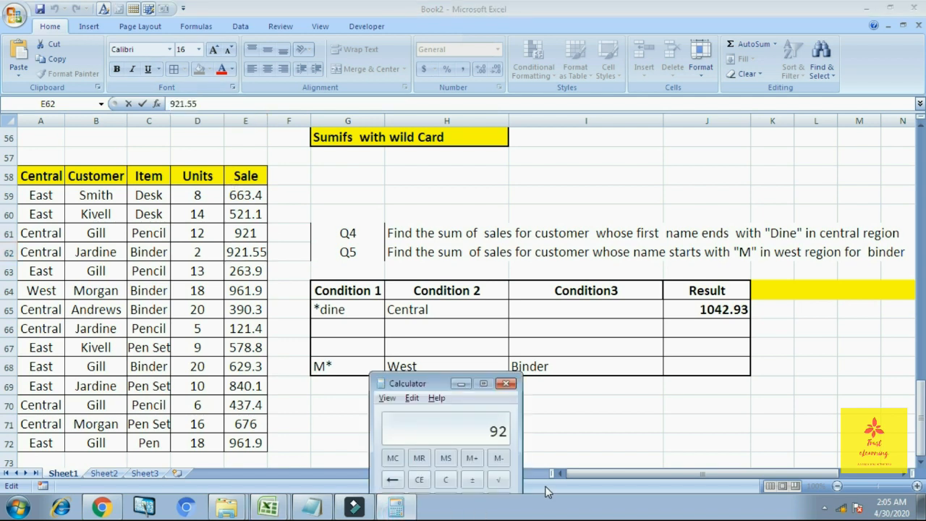
{"action": "type", "text": "1.55 +"}
{"action": "key", "text": "alt+Tab"}
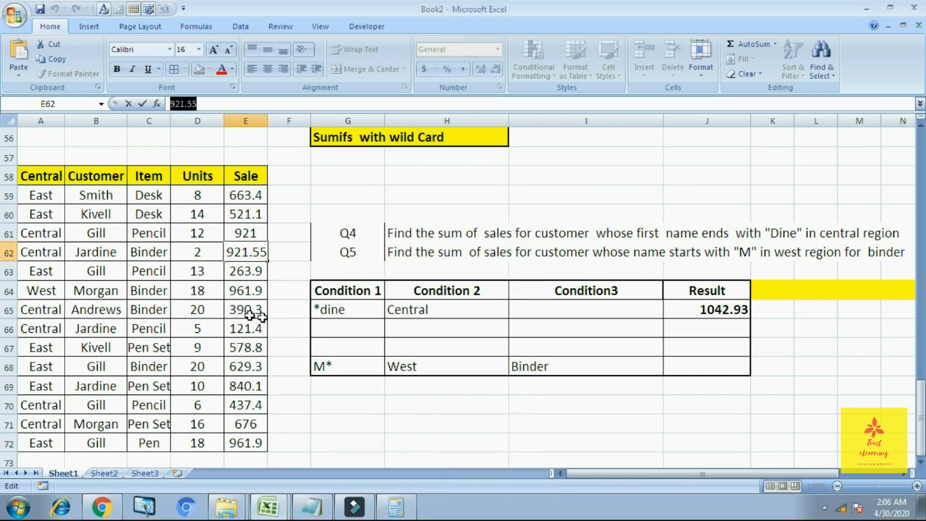
{"action": "key", "text": "Tab"}
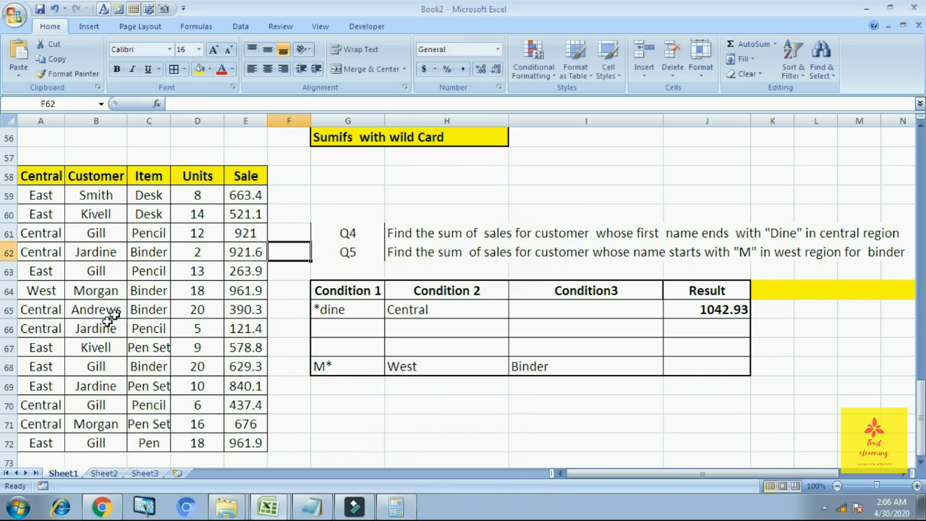
Check the exact Sale value in E66, add 121.38 to 921.55 in Calculator, and return to the worksheet.
{"action": "left_click", "coordinate": [210, 327]}
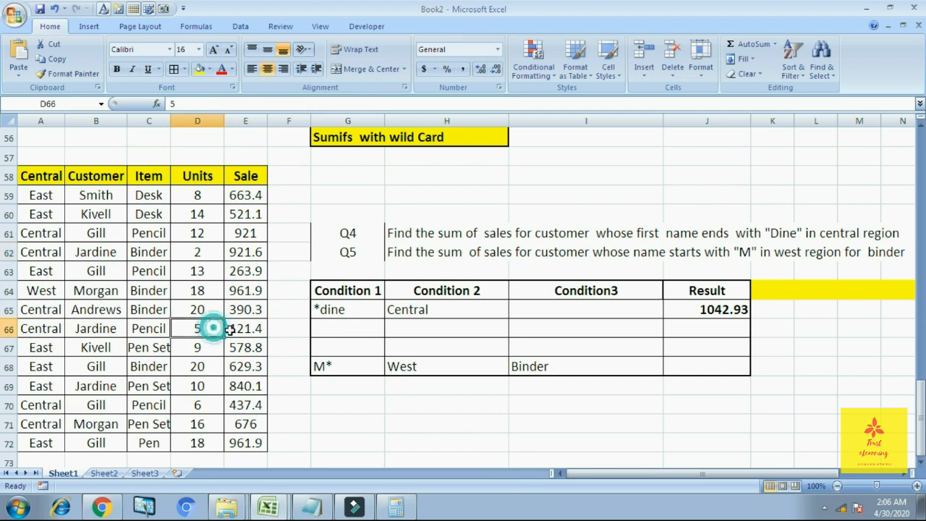
{"action": "left_click", "coordinate": [253, 328]}
{"action": "key", "text": "alt+Tab"}
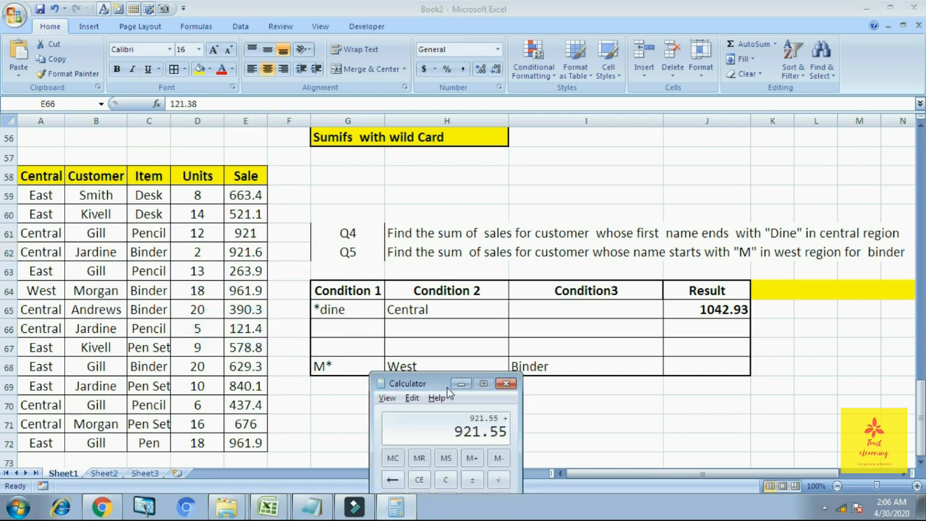
{"action": "type", "text": "12"}
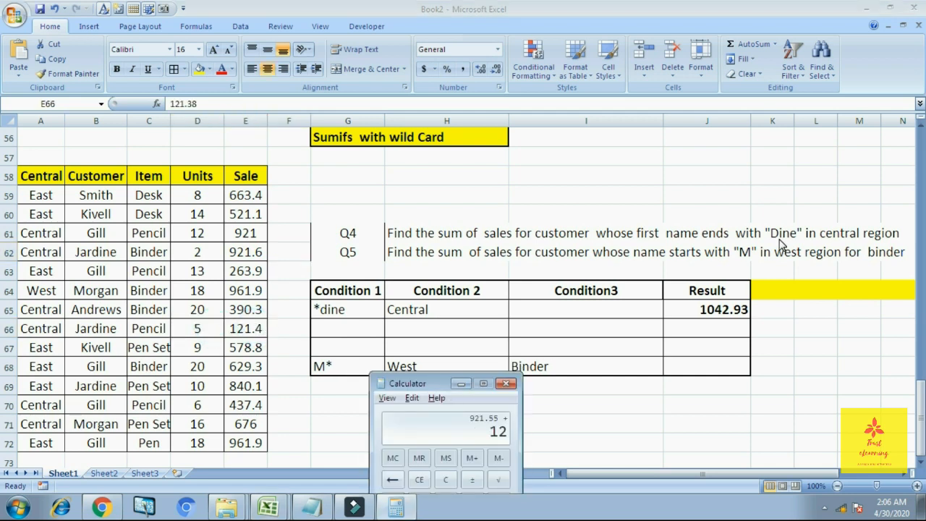
{"action": "type", "text": "1.38"}
{"action": "key", "text": "plus"}
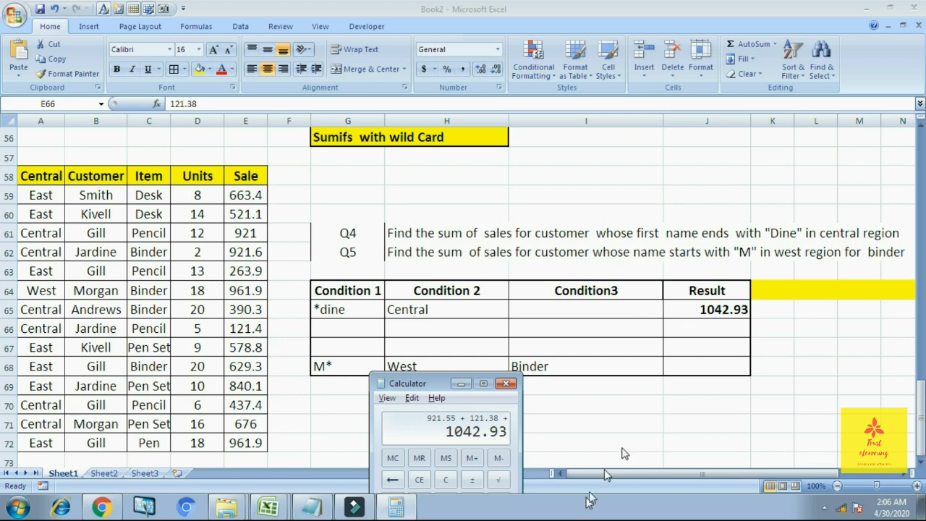
{"action": "key", "text": "alt+Tab"}
Review question Q5 and its conditions in G68:I68, and start a SUMIFS formula in J68 with sum range E59:E72.
{"action": "left_click", "coordinate": [451, 249]}
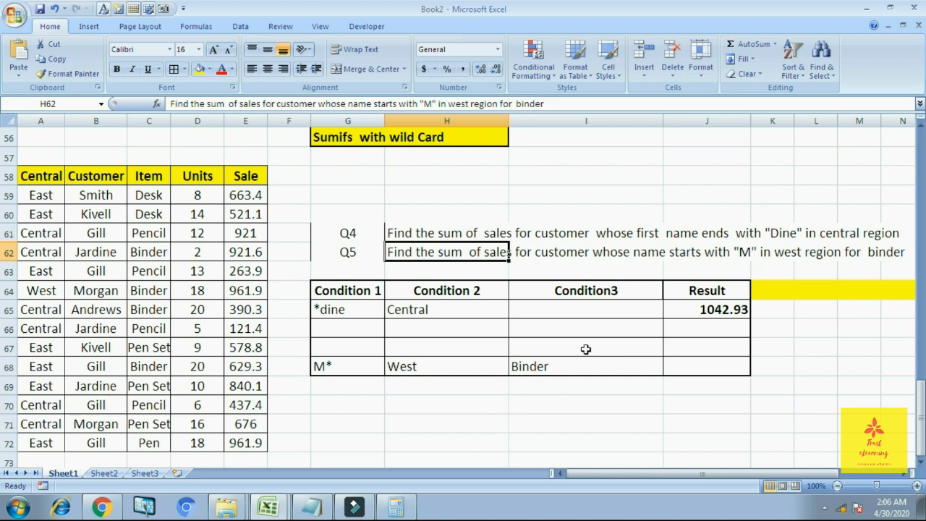
{"action": "left_click_drag", "start_coordinate": [355, 371], "coordinate": [539, 368]}
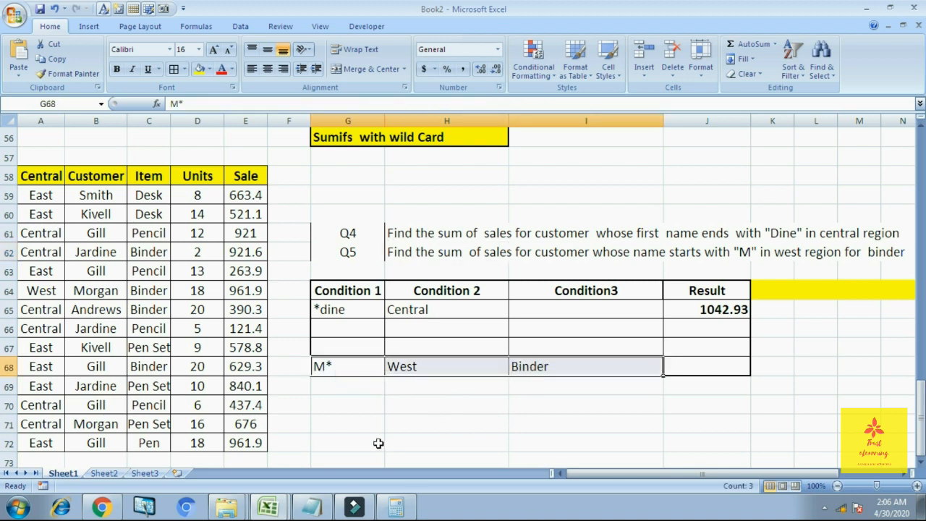
{"action": "left_click", "coordinate": [729, 362]}
{"action": "type", "text": "+"}
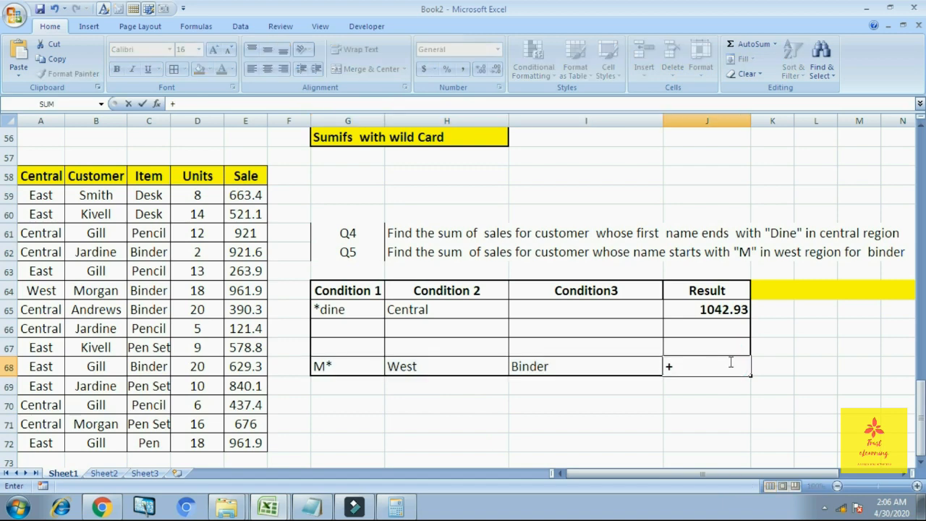
{"action": "type", "text": "sumifs"}
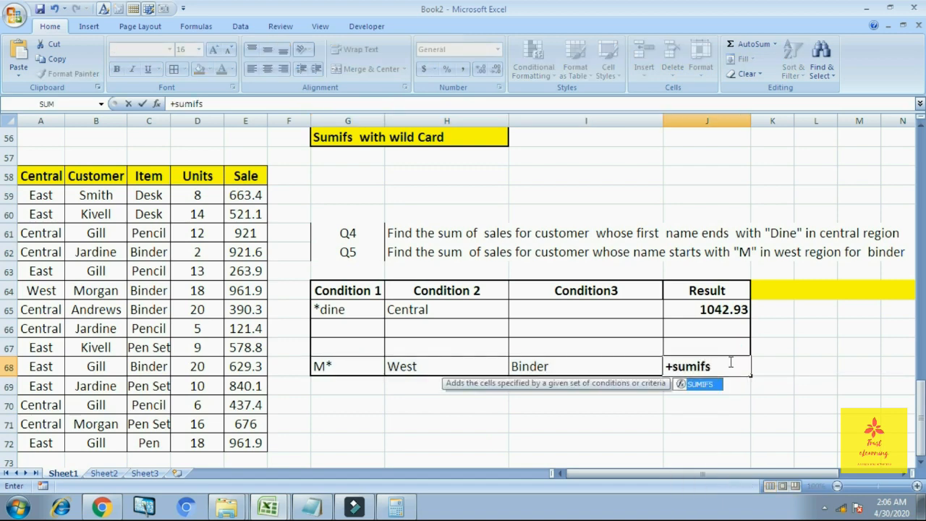
{"action": "type", "text": "("}
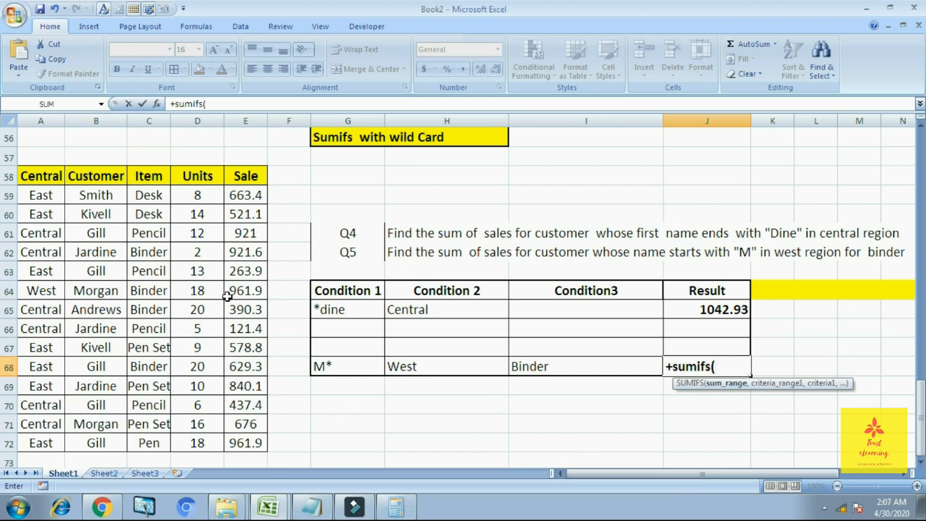
{"action": "left_click", "coordinate": [243, 199]}
{"action": "left_click_drag", "start_coordinate": [243, 198], "coordinate": [256, 444]}
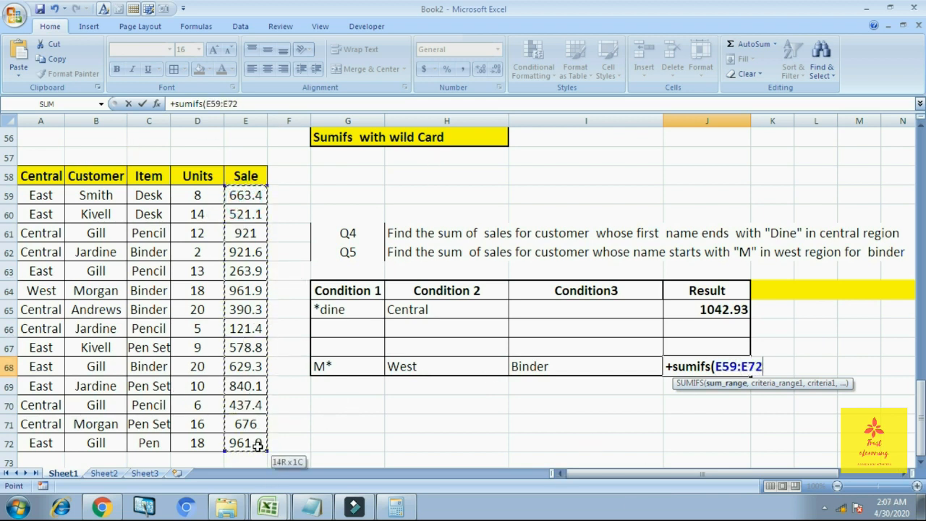
{"action": "type", "text": ","}
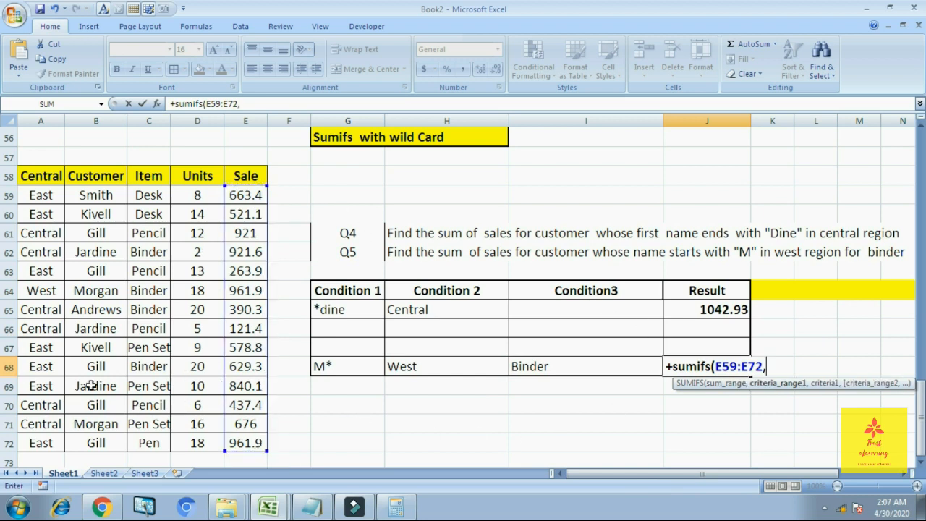
Add two criteria pairs to the SUMIFS formula: Customer range B59:B72 with G68, and region range A59:A72 with H68.
{"action": "left_click_drag", "start_coordinate": [86, 194], "coordinate": [106, 444]}
{"action": "type", "text": ","}
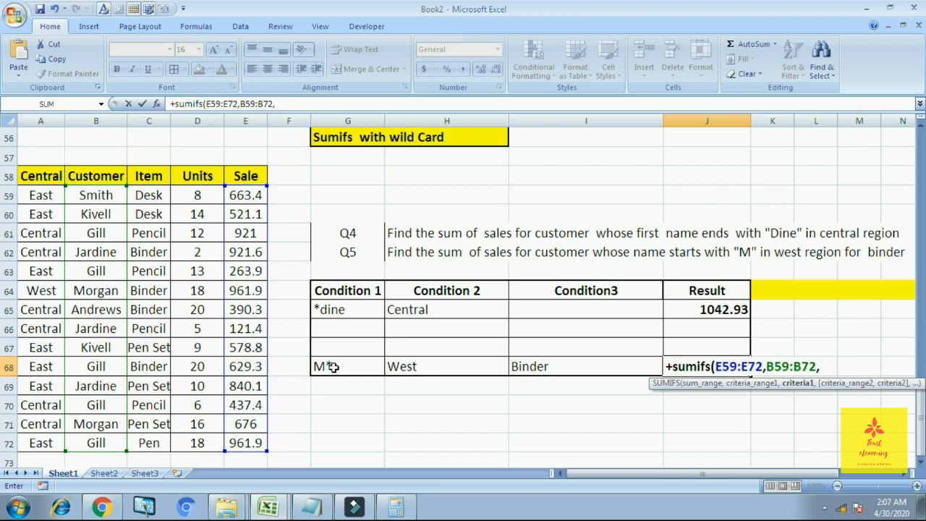
{"action": "left_click", "coordinate": [332, 367]}
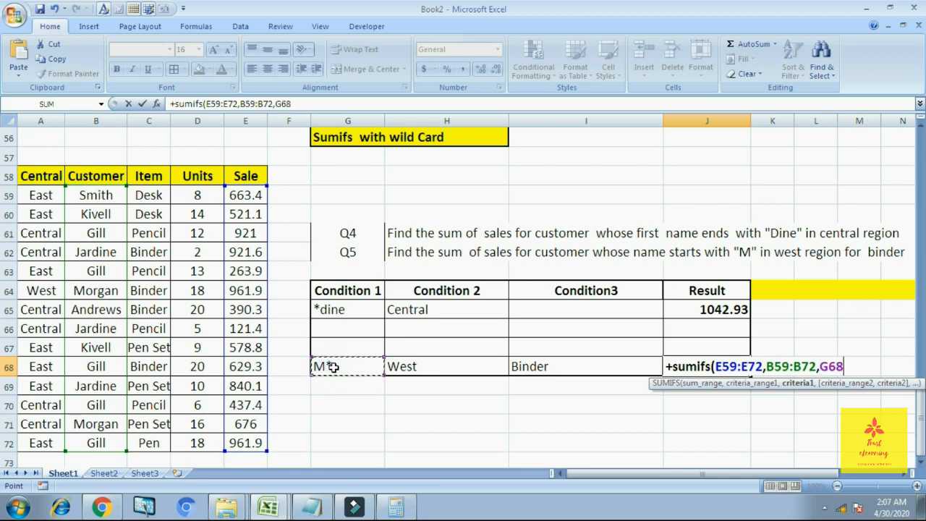
{"action": "type", "text": ","}
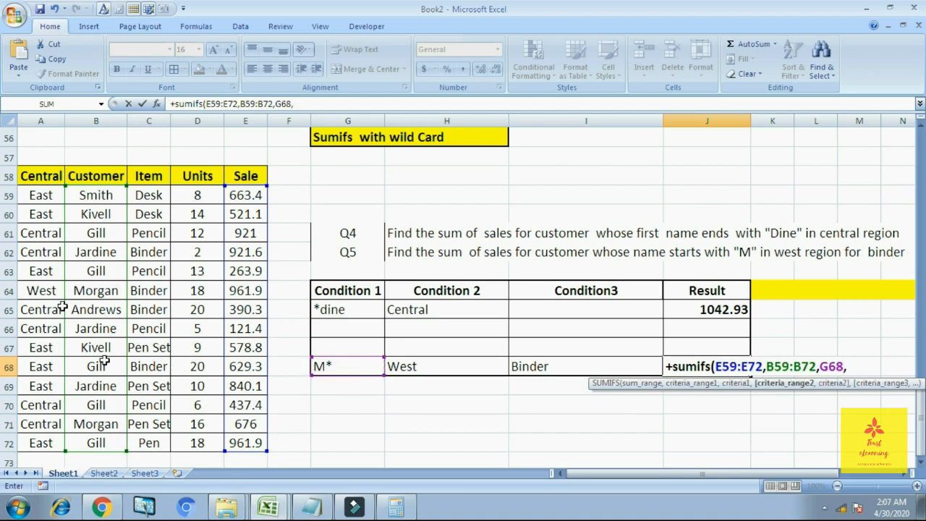
{"action": "left_click_drag", "start_coordinate": [44, 194], "coordinate": [50, 444]}
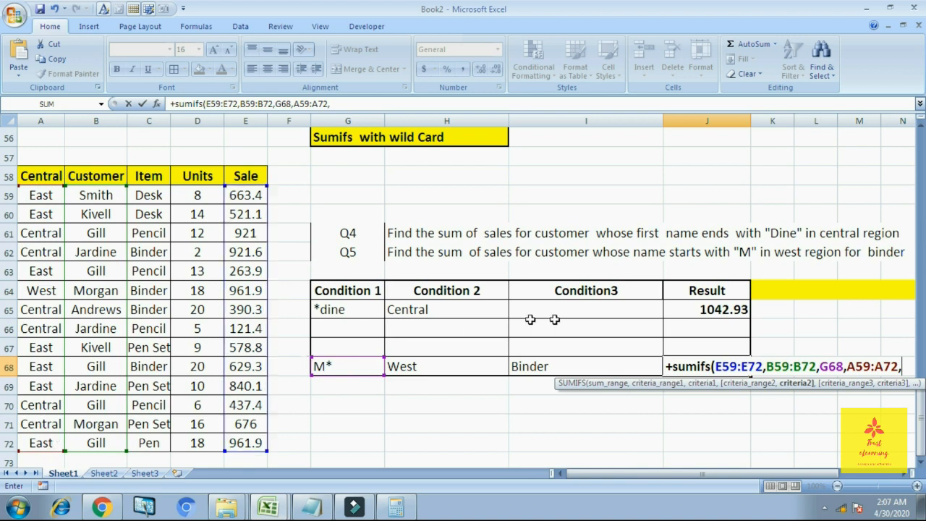
{"action": "left_click", "coordinate": [434, 367]}
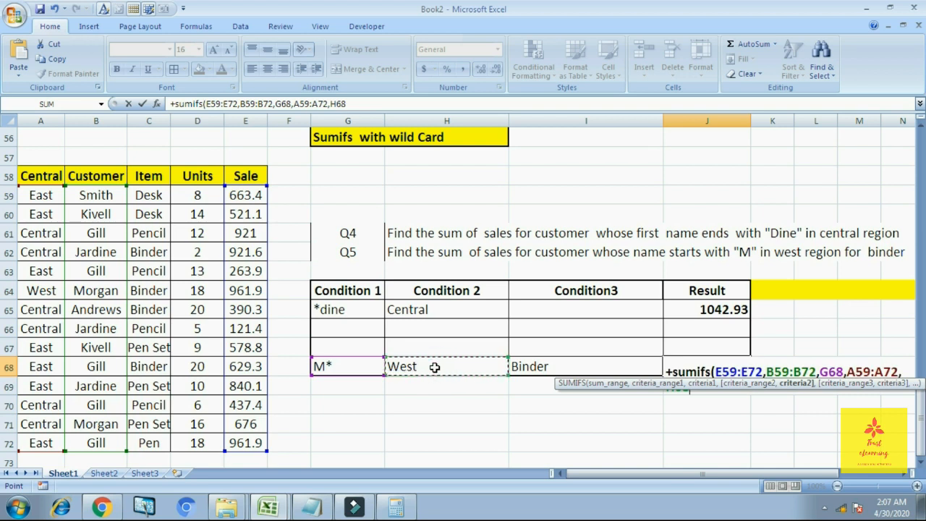
{"action": "type", "text": ","}
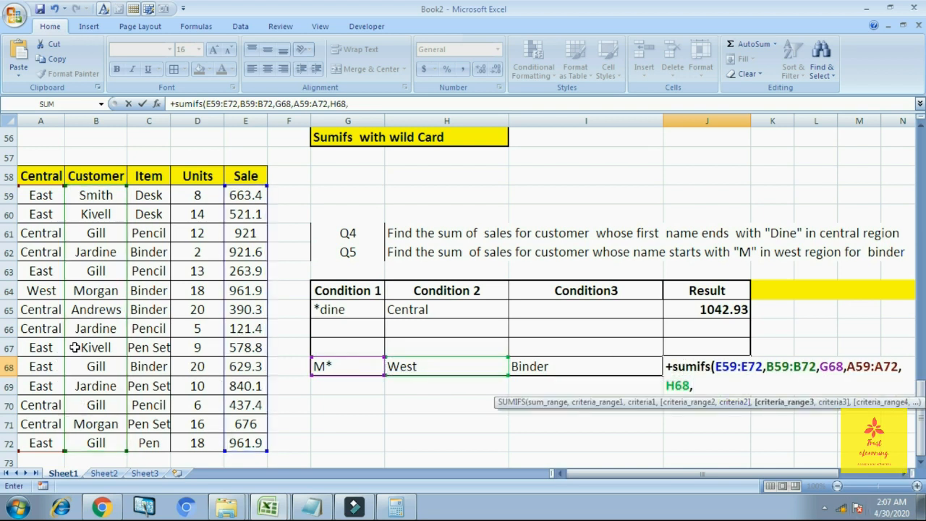
Add Item range C59:C72 with criterion I68 as the third pair, and enter the completed SUMIFS formula.
{"action": "left_click_drag", "start_coordinate": [150, 196], "coordinate": [152, 442]}
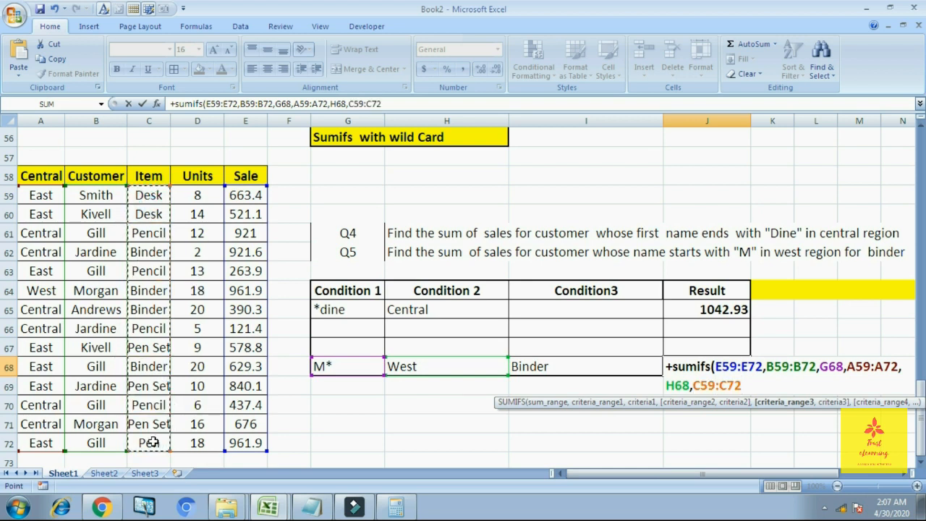
{"action": "type", "text": ","}
{"action": "left_click", "coordinate": [560, 368]}
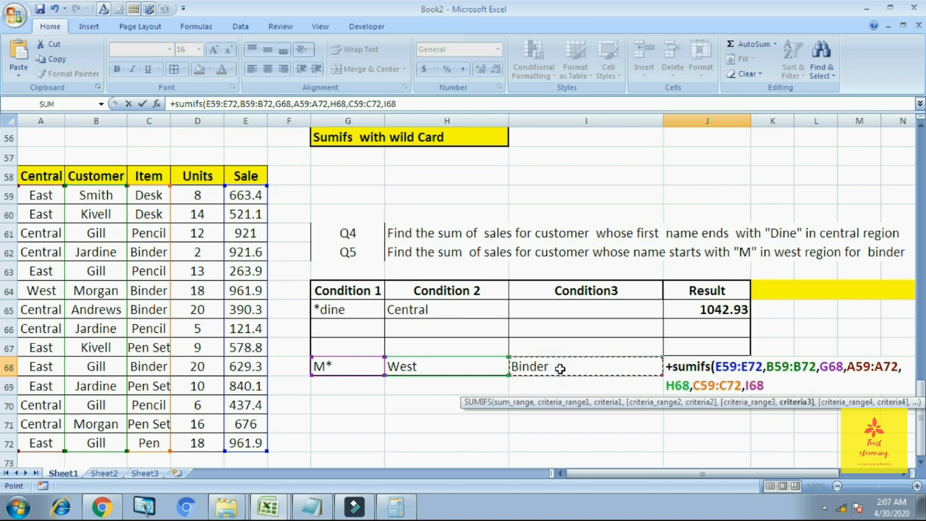
{"action": "type", "text": ")"}
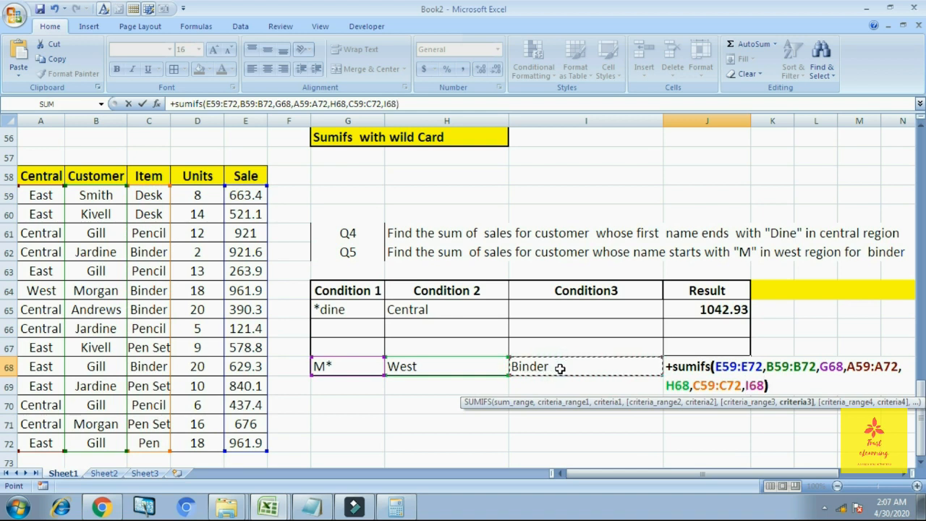
{"action": "key", "text": "ctrl+Return"}
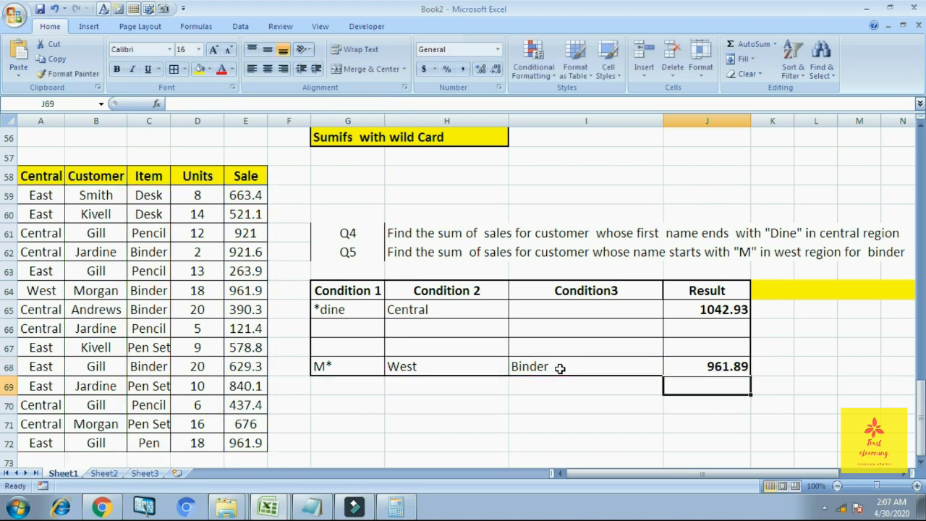
Step through the condition cells in row 68 and inspect the finished formula in J68.
{"action": "key", "text": "Left"}
{"action": "key", "text": "Left"}
{"action": "key", "text": "Left"}
{"action": "key", "text": "Right"}
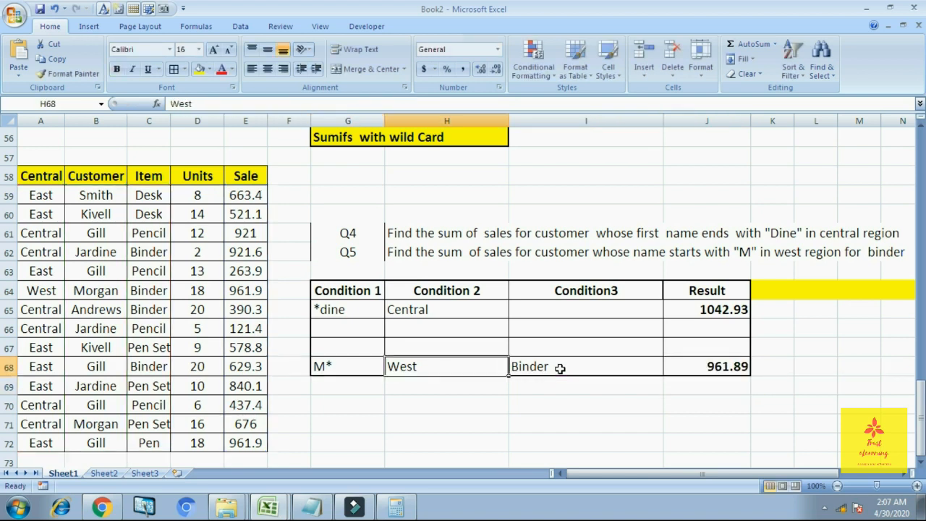
{"action": "key", "text": "Right"}
{"action": "key", "text": "Right"}
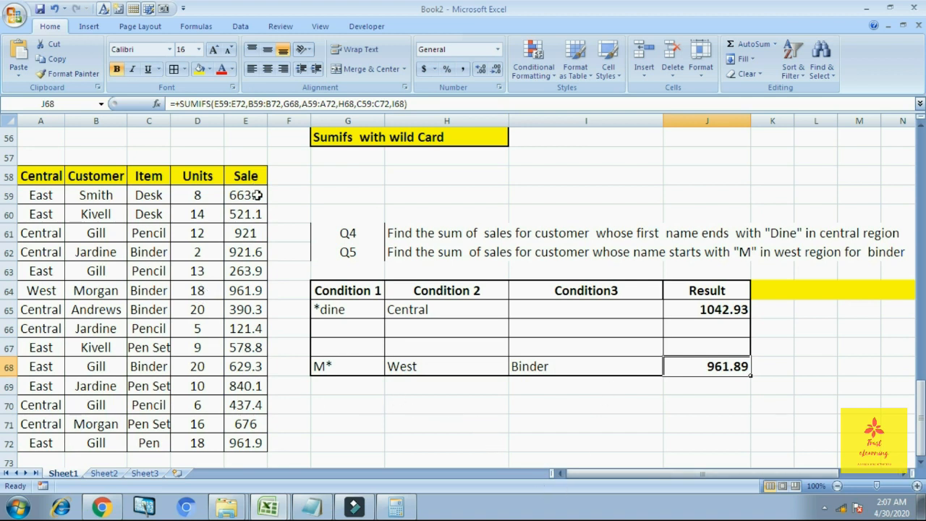
Increase the indent of the Sale values in E59:E72 so that the column shows their full decimals.
{"action": "left_click_drag", "start_coordinate": [257, 195], "coordinate": [257, 440]}
{"action": "right_click", "coordinate": [248, 382]}
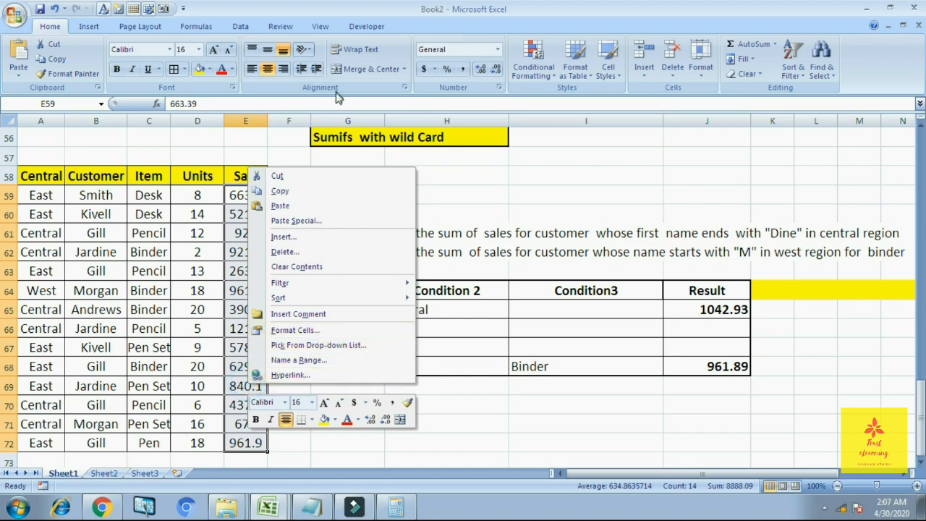
{"action": "left_click", "coordinate": [529, 201]}
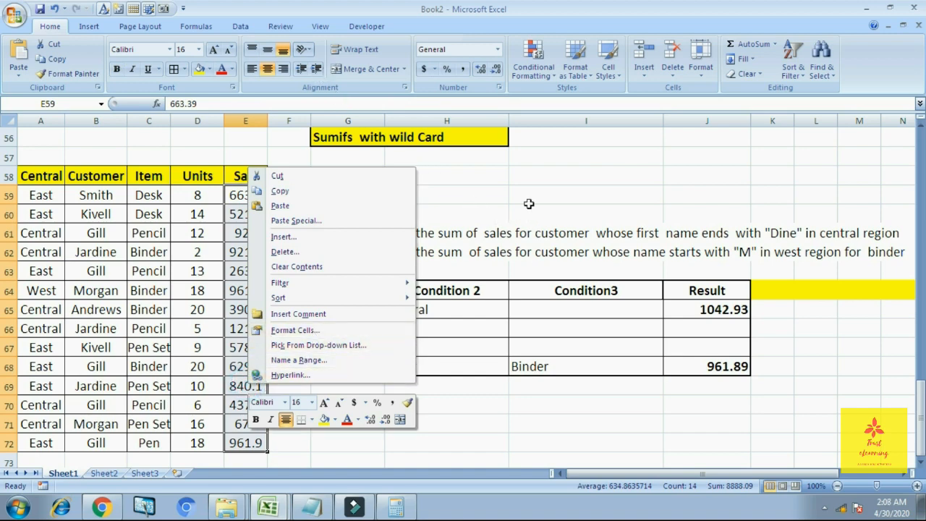
{"action": "left_click", "coordinate": [301, 69]}
{"action": "left_click", "coordinate": [316, 69]}
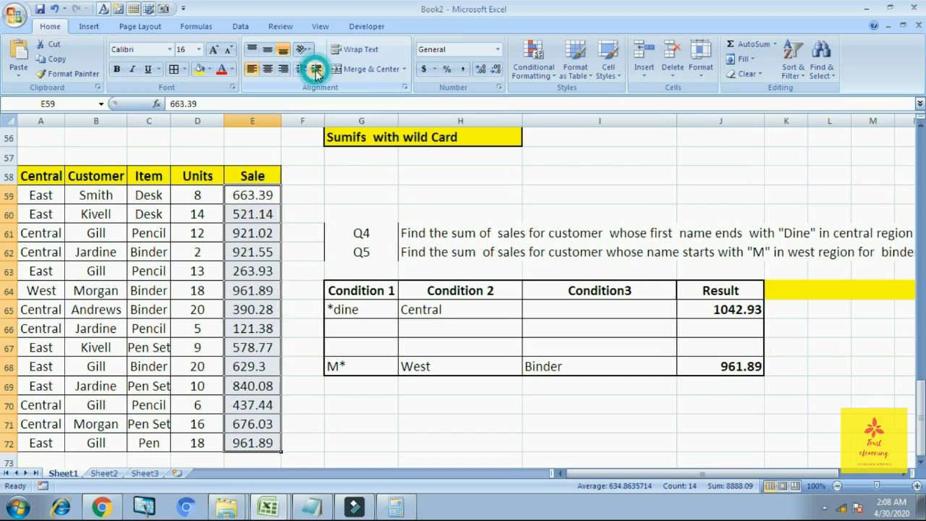
{"action": "left_click", "coordinate": [492, 196]}
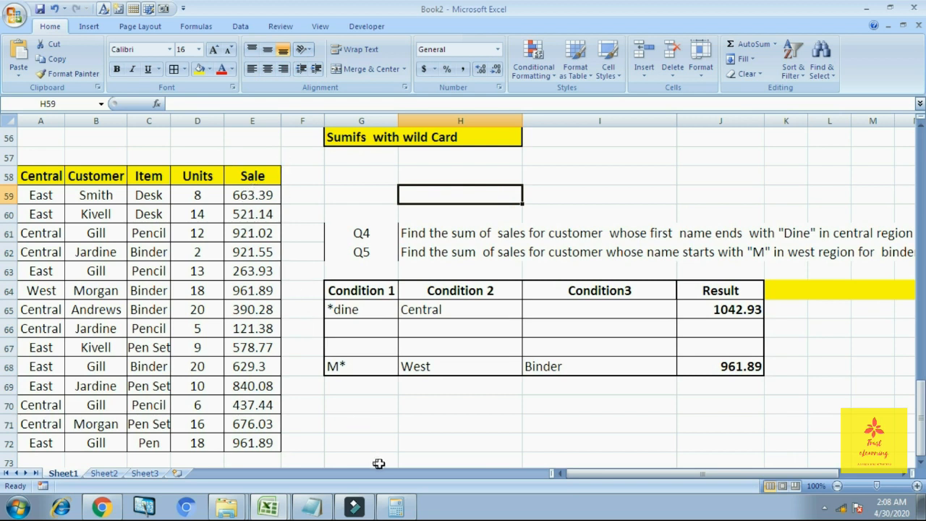
Bring up Calculator to view its last addition, minimize it again, and return to the worksheet.
{"action": "left_click", "coordinate": [396, 507]}
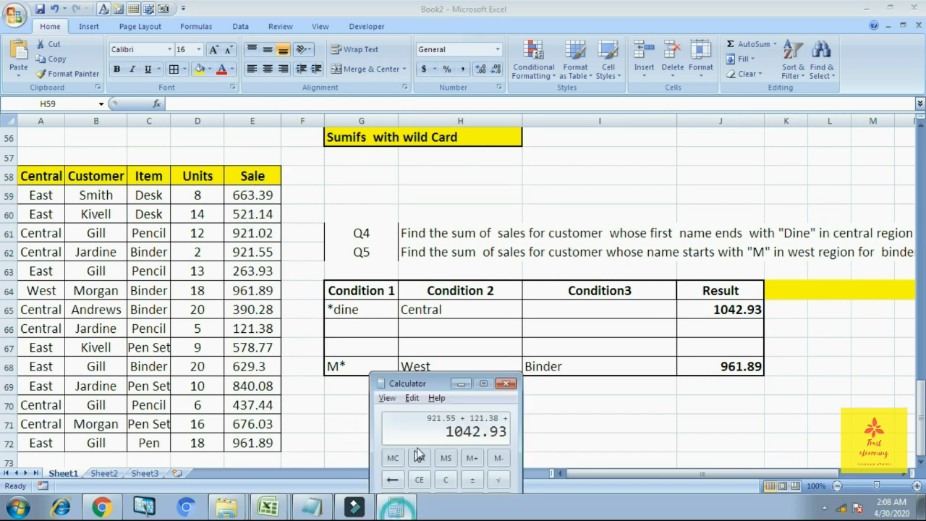
{"action": "left_click", "coordinate": [458, 384]}
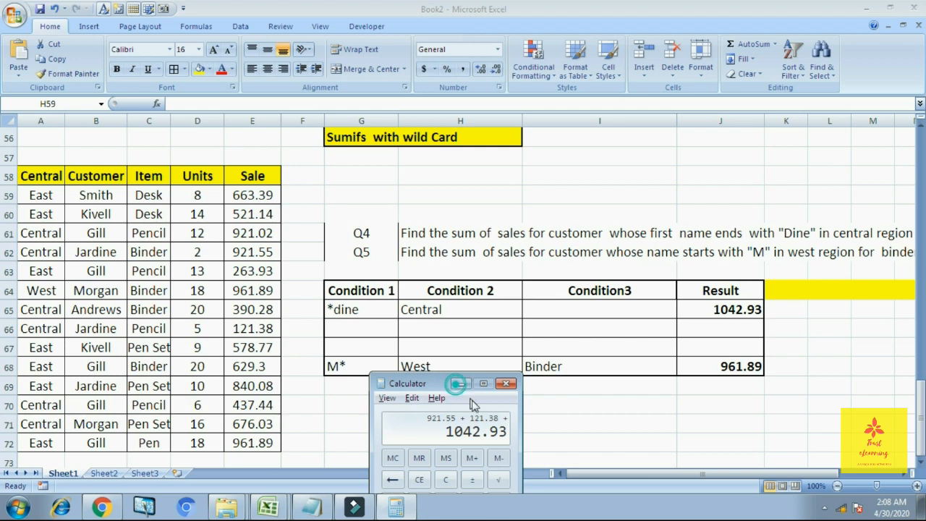
{"action": "left_click", "coordinate": [462, 383]}
{"action": "left_click", "coordinate": [393, 397]}
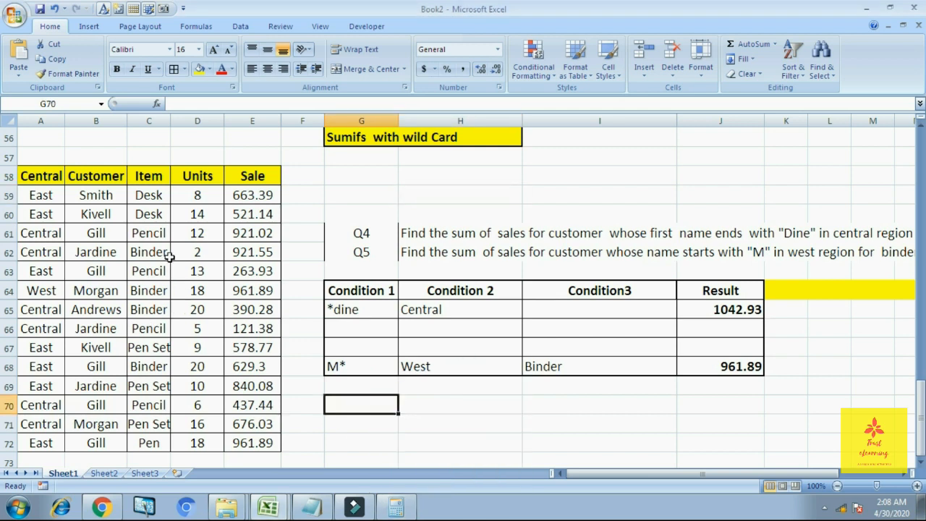
Go through the Customer entries in B60:B65 for names starting with "M".
{"action": "left_click", "coordinate": [172, 122]}
{"action": "left_click", "coordinate": [97, 209]}
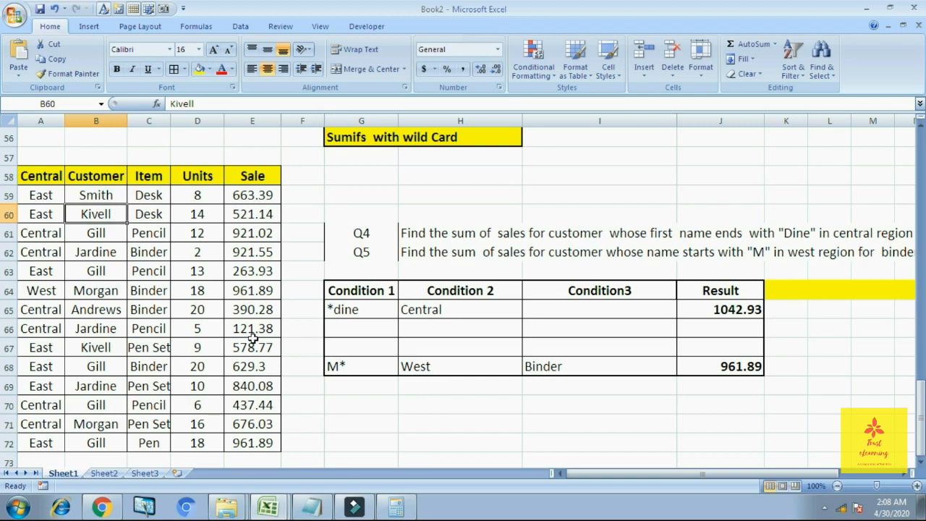
{"action": "key", "text": "Down"}
{"action": "key", "text": "Down"}
{"action": "key", "text": "Down"}
{"action": "key", "text": "Down"}
{"action": "key", "text": "Down"}
{"action": "key", "text": "Up"}
{"action": "key", "text": "Up"}
{"action": "key", "text": "Up"}
{"action": "key", "text": "Up"}
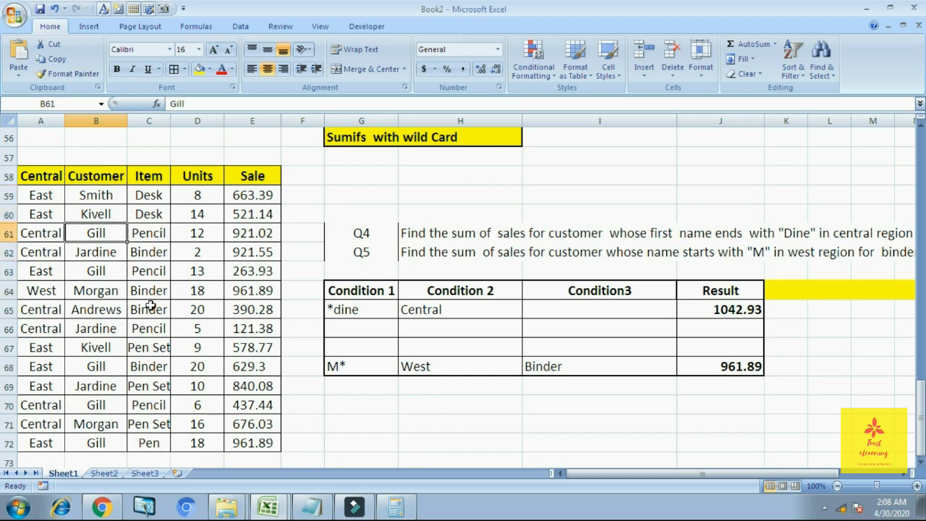
Select the matching West Binder record A64:E64 and compare its Sale value in E64 with the result in J68.
{"action": "left_click", "coordinate": [99, 292]}
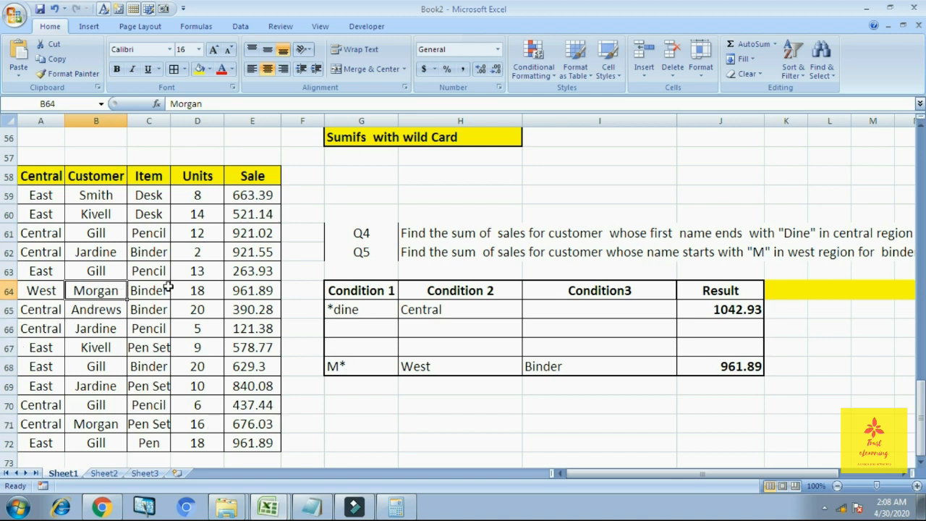
{"action": "left_click_drag", "start_coordinate": [43, 293], "coordinate": [240, 286]}
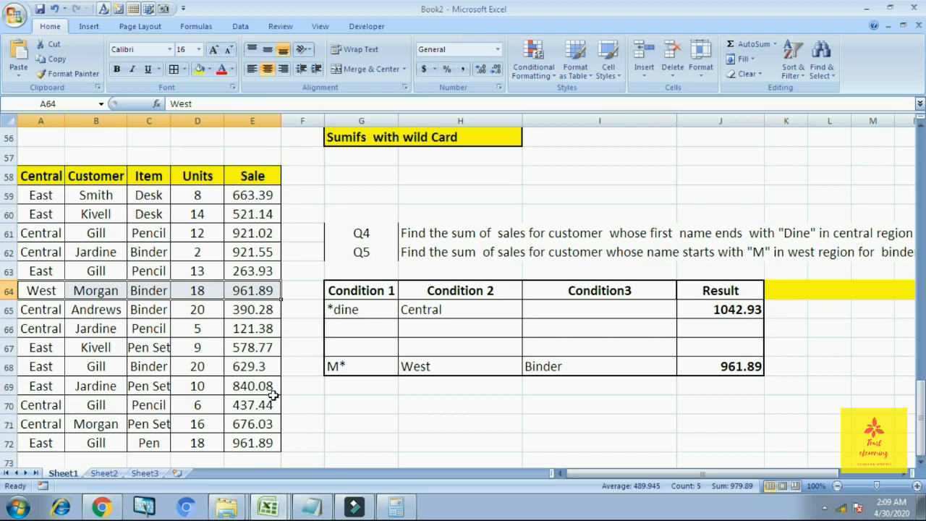
{"action": "left_click", "coordinate": [391, 423]}
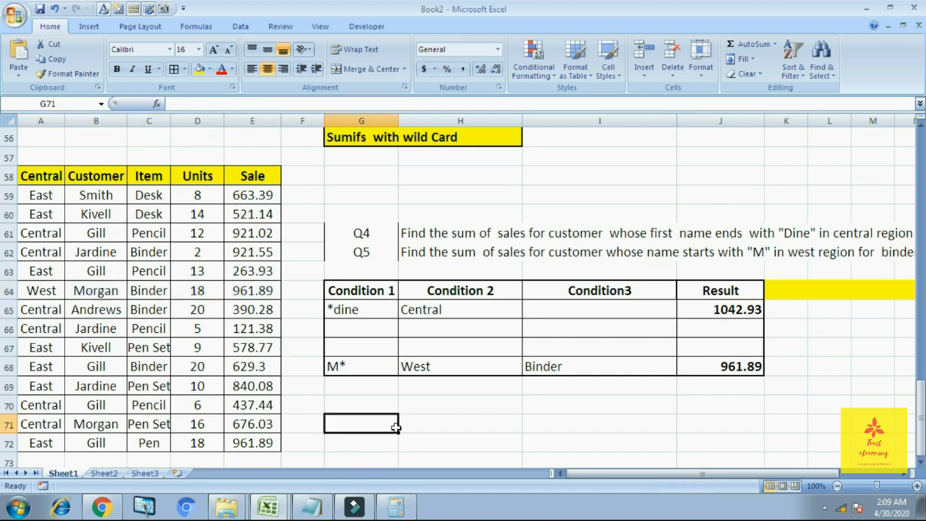
{"action": "left_click_drag", "start_coordinate": [44, 304], "coordinate": [246, 295]}
{"action": "left_click", "coordinate": [306, 319]}
{"action": "left_click", "coordinate": [260, 295]}
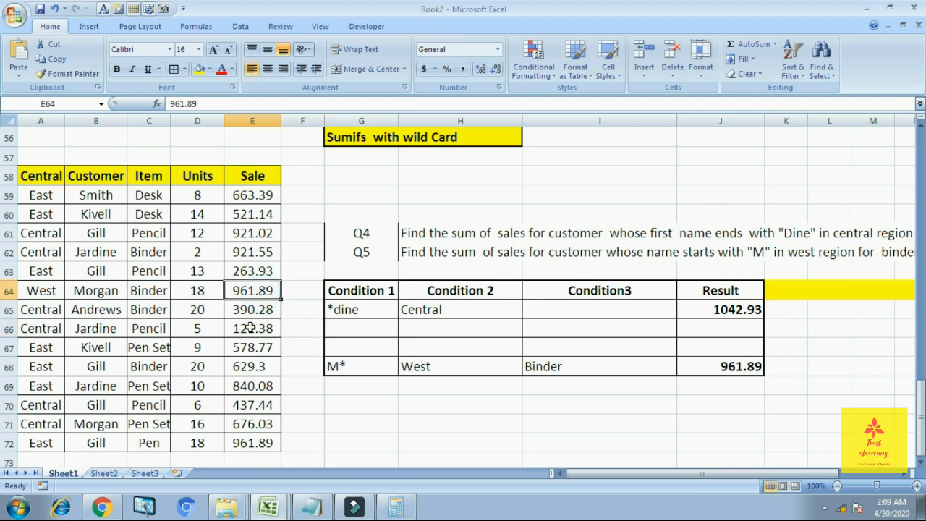
{"action": "left_click", "coordinate": [745, 366]}
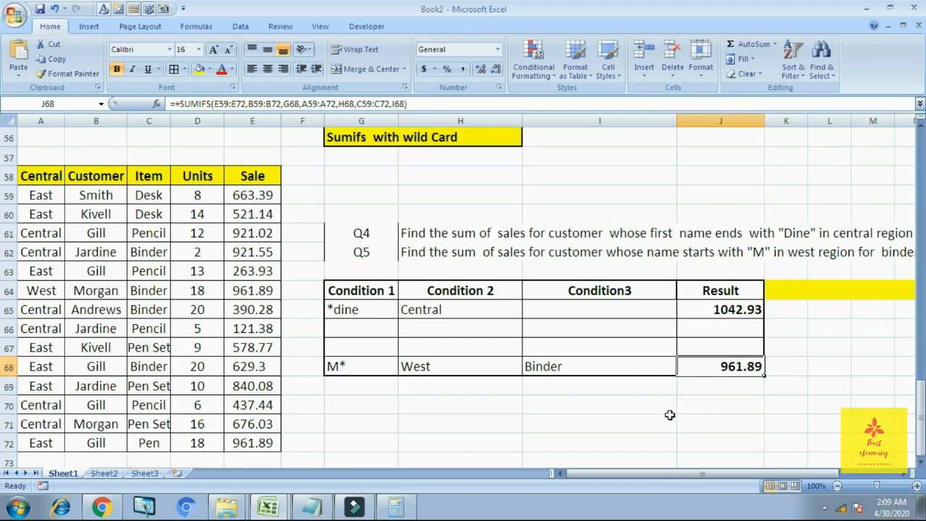
Go back past the earlier examples to the Normal Sumif section, and open Sheet2 with the topic list.
{"action": "left_click", "coordinate": [606, 443]}
{"action": "scroll", "coordinate": [490, 325], "scroll_direction": "up", "scroll_amount": 12}
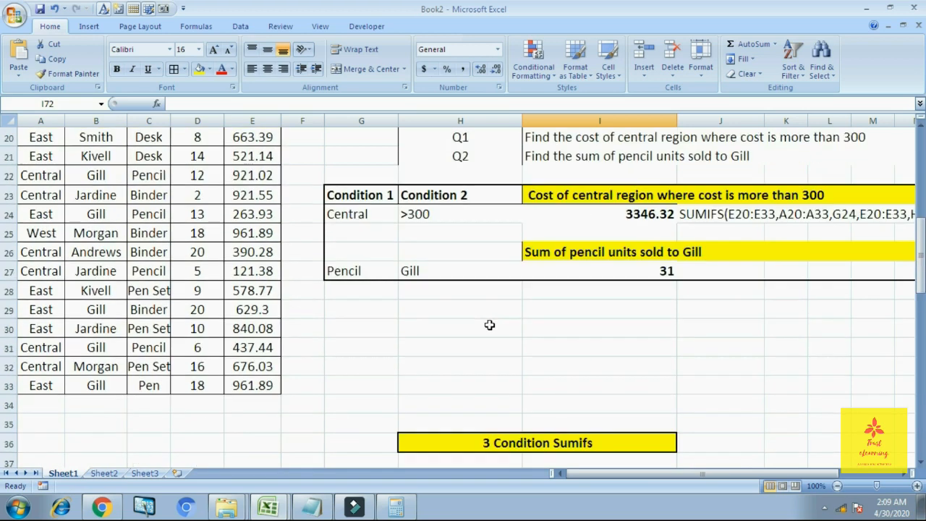
{"action": "scroll", "coordinate": [490, 325], "scroll_direction": "up", "scroll_amount": 6}
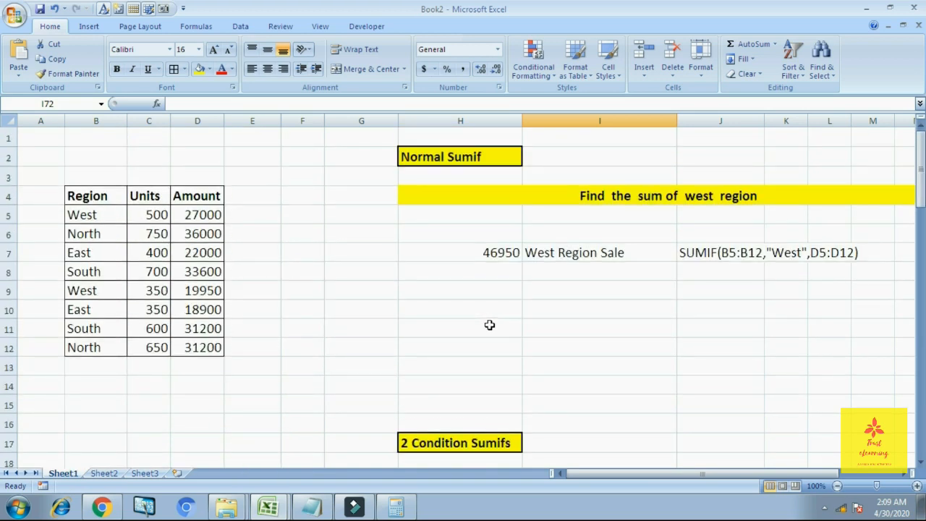
{"action": "left_click", "coordinate": [102, 477]}
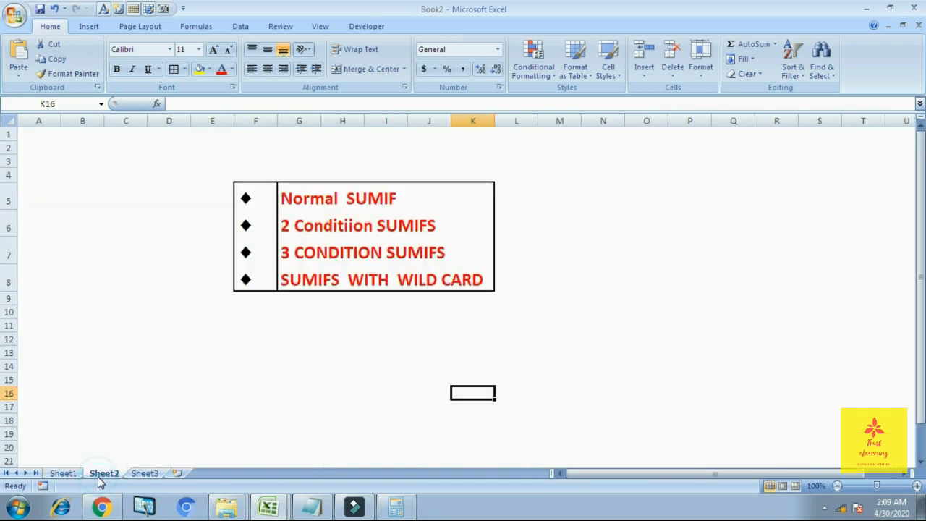